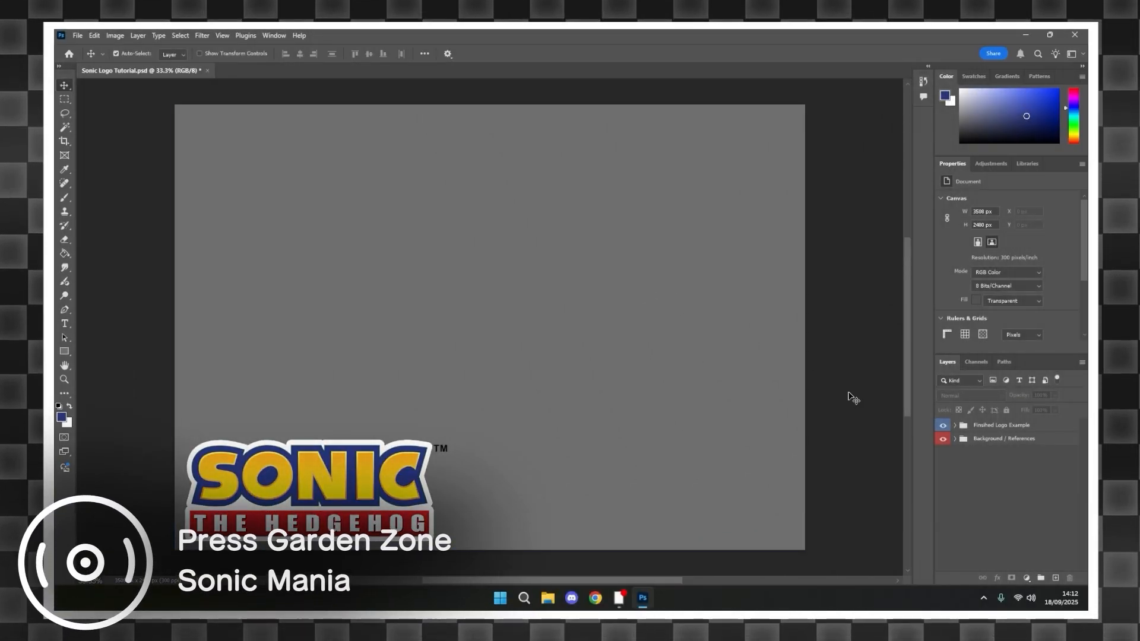
- Examine the Sonic Logo reference and the grey background layer inside the Background / References group
{"action": "left_click", "coordinate": [993, 439]}
{"action": "left_click", "coordinate": [950, 458]}
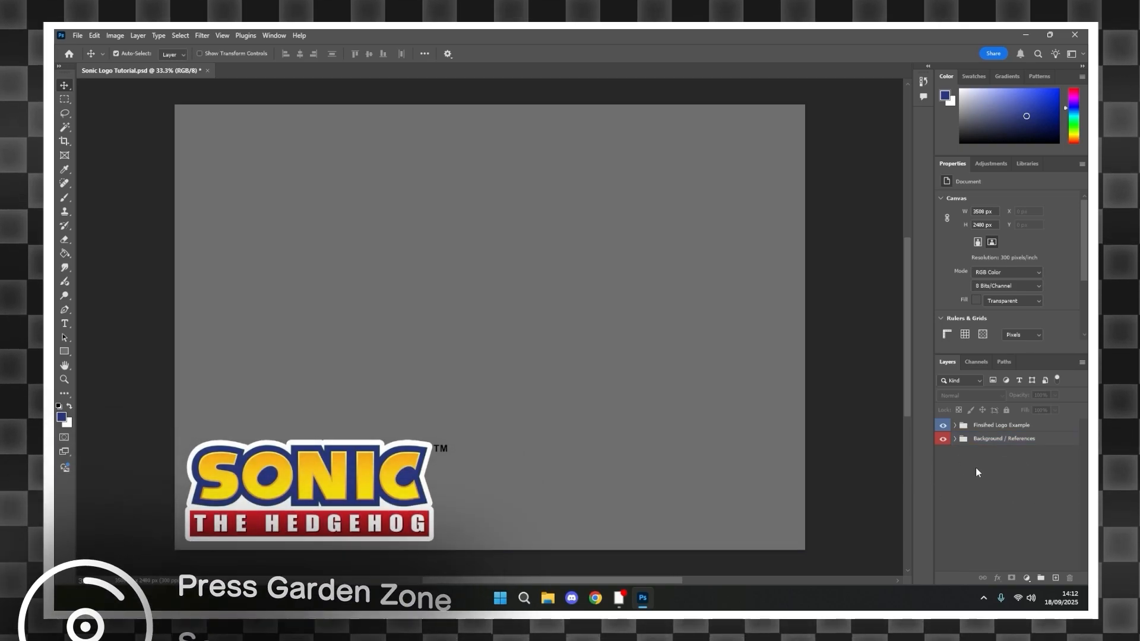
{"action": "left_click", "coordinate": [955, 442]}
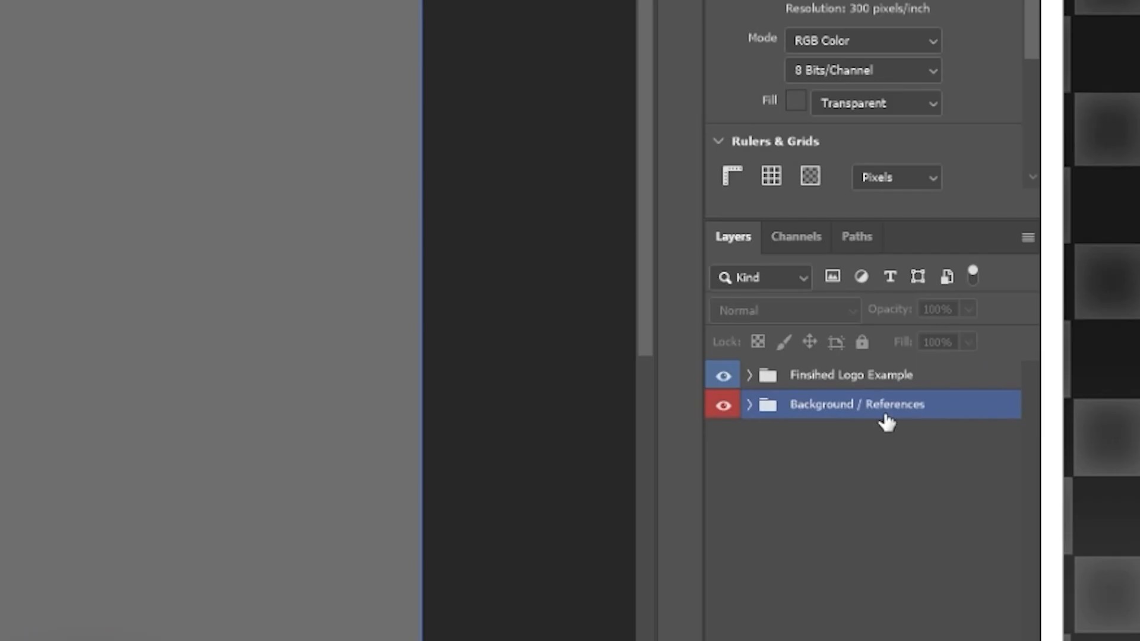
{"action": "left_click", "coordinate": [1000, 452]}
{"action": "left_click", "coordinate": [731, 407]}
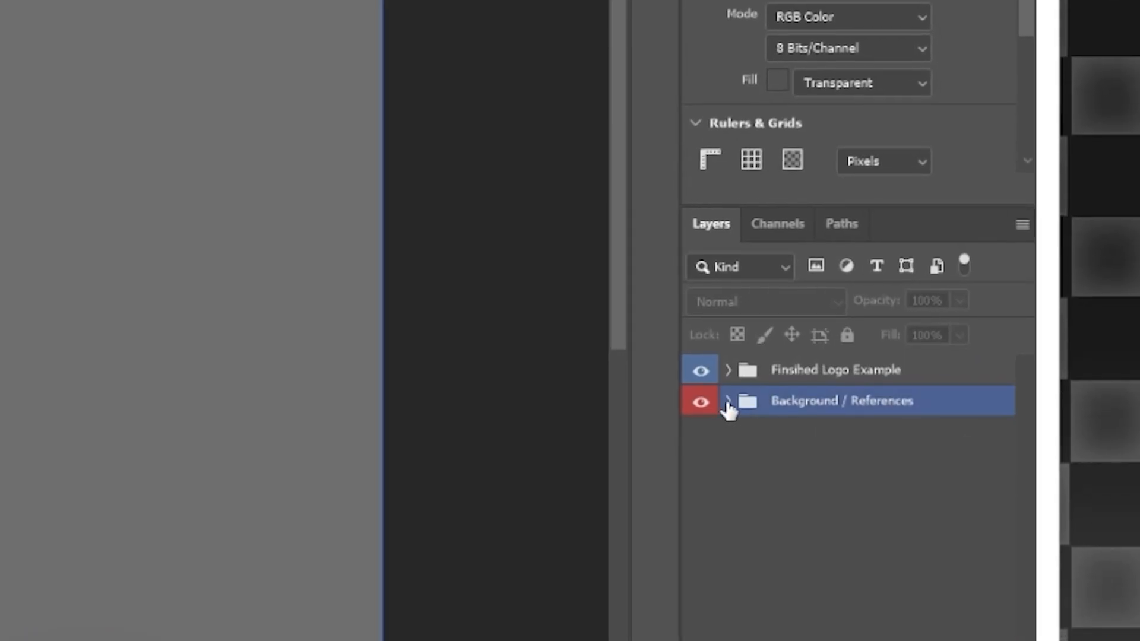
{"action": "left_click", "coordinate": [727, 401]}
{"action": "left_click", "coordinate": [855, 477]}
{"action": "left_click", "coordinate": [855, 441]}
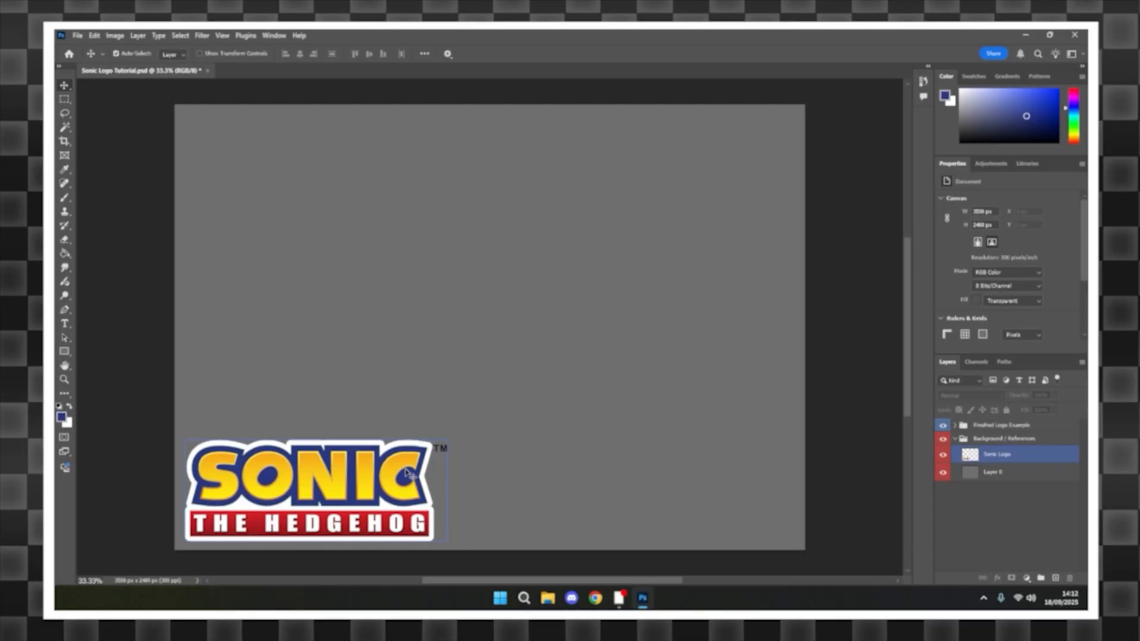
{"action": "left_click", "coordinate": [1024, 473]}
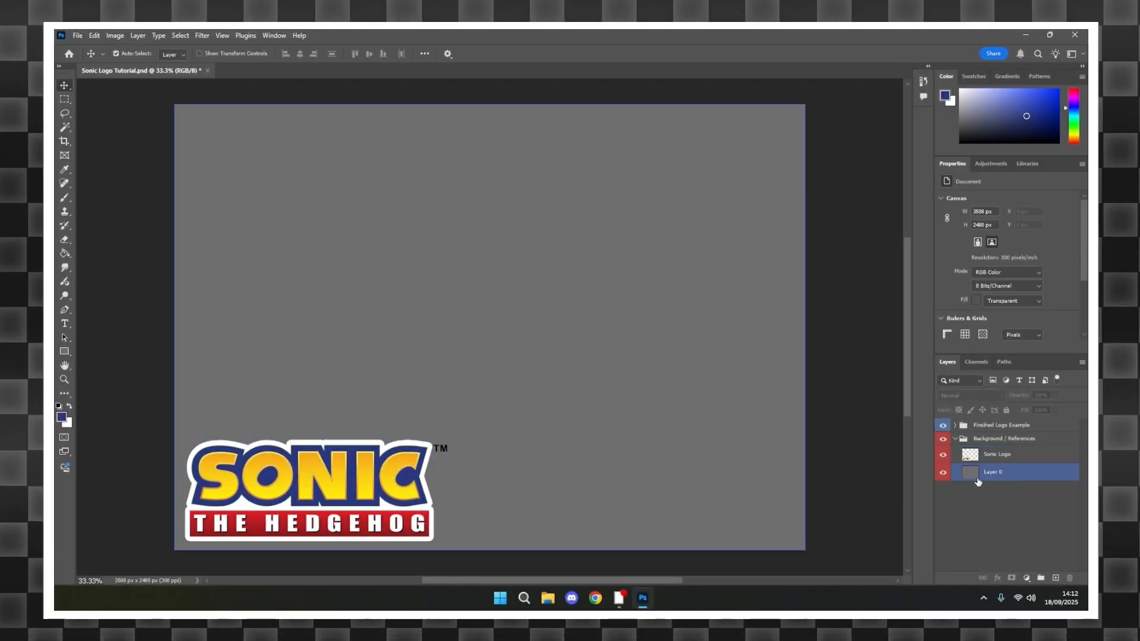
{"action": "left_click", "coordinate": [1018, 486]}
{"action": "left_click", "coordinate": [1020, 471]}
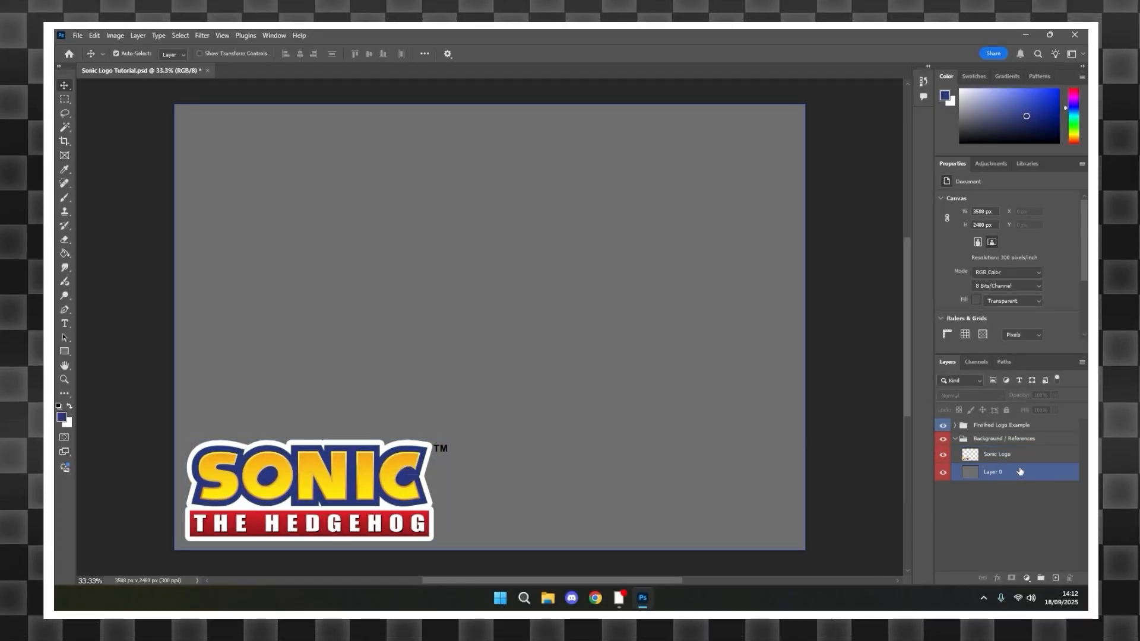
{"action": "left_click", "coordinate": [1011, 491]}
{"action": "left_click", "coordinate": [711, 440]}
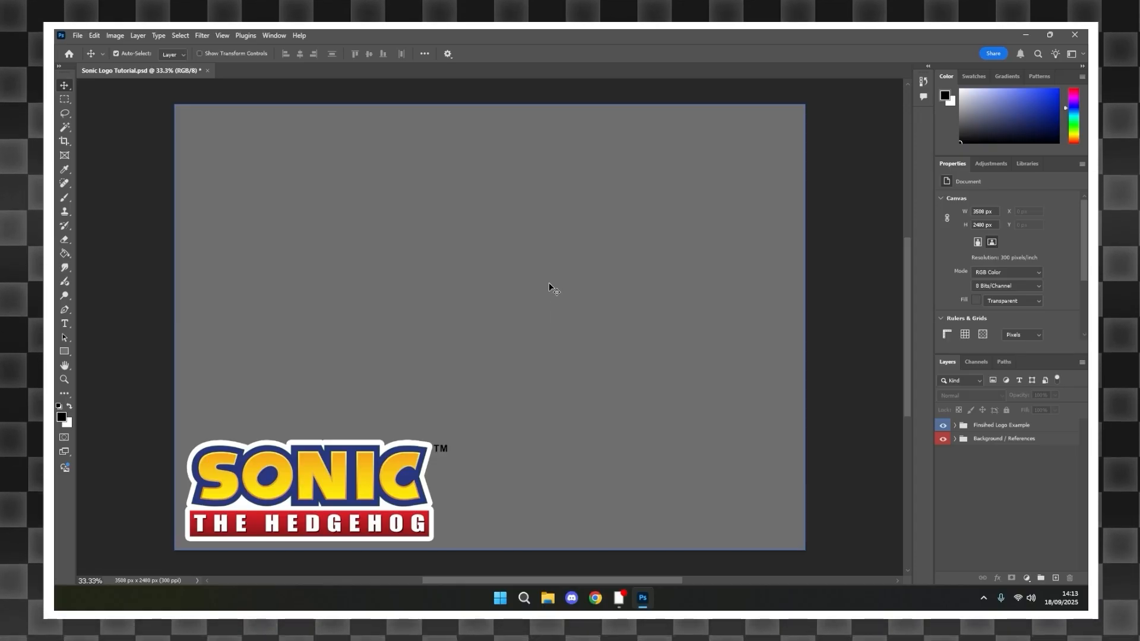
- Add a new text layer reading SONIC in black on the upper part of the canvas
{"action": "key", "text": "t"}
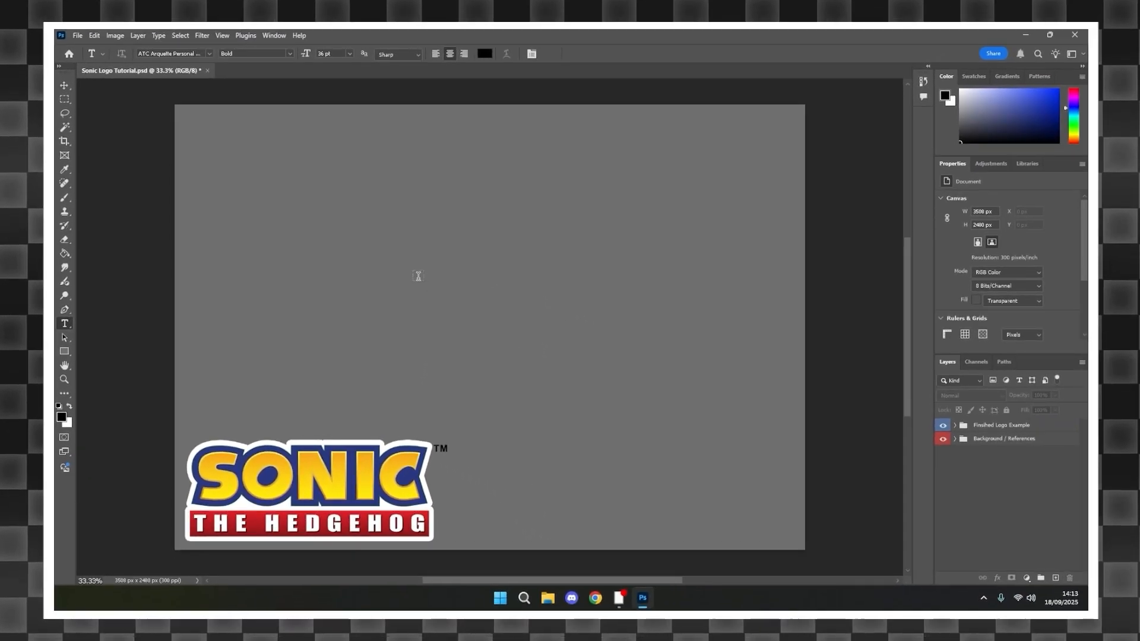
{"action": "left_click", "coordinate": [420, 276]}
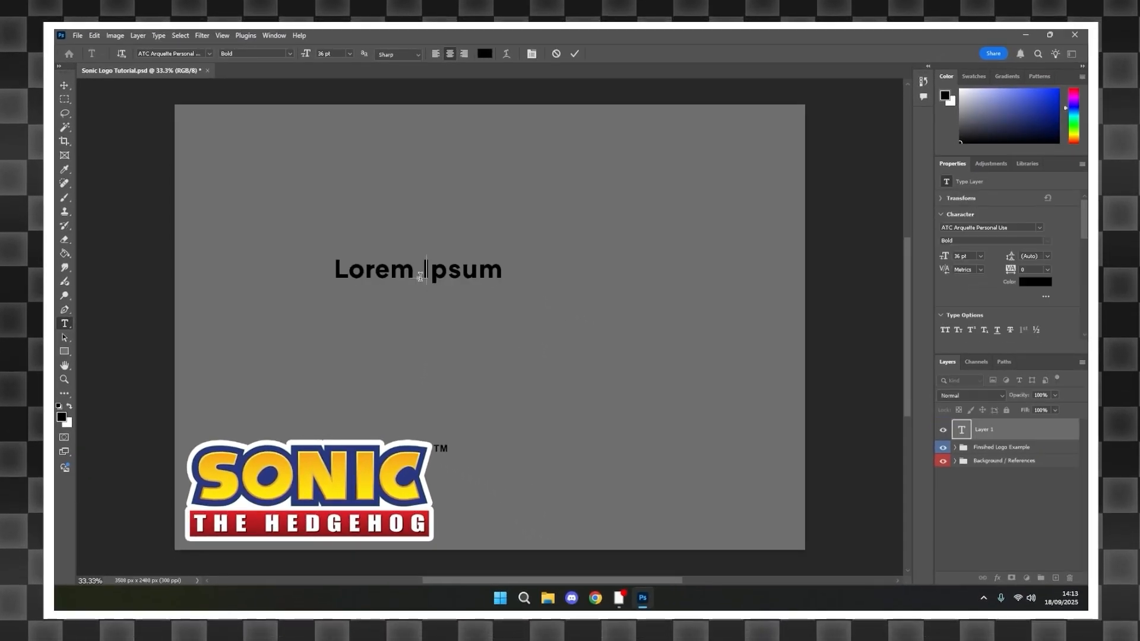
{"action": "type", "text": "SONIC"}
{"action": "key", "text": "ctrl+Return"}
- Scale the SONIC text proportionally to about 319% and centre it horizontally on the canvas above the reference logo
{"action": "key", "text": "ctrl+t"}
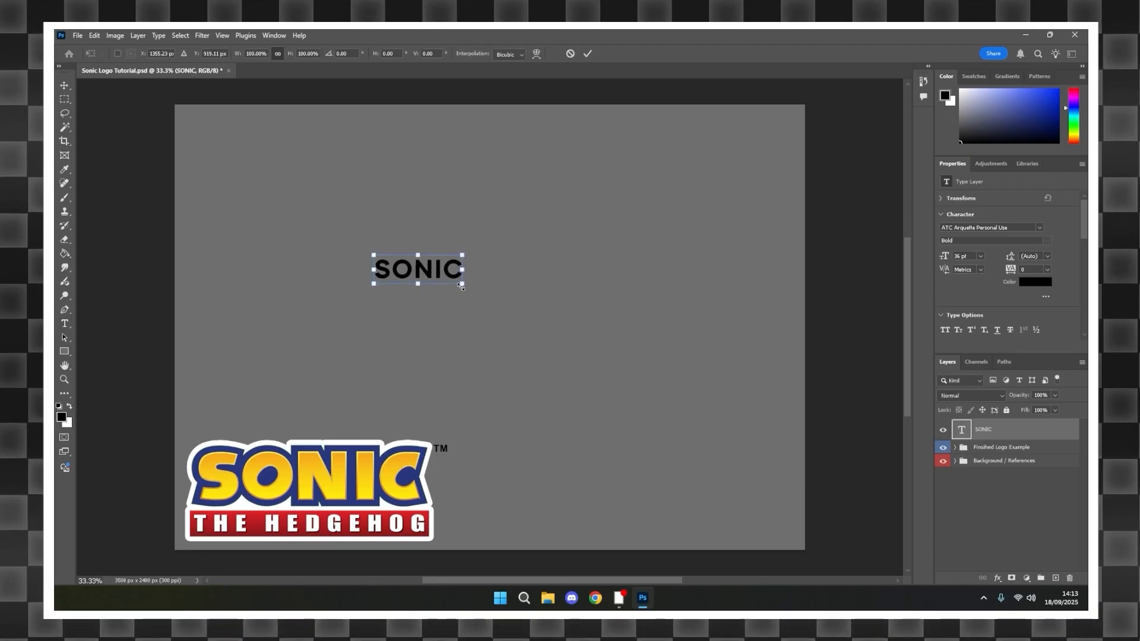
{"action": "left_click_drag", "start_coordinate": [463, 284], "coordinate": [656, 343]}
{"action": "left_click_drag", "start_coordinate": [555, 316], "coordinate": [528, 296]}
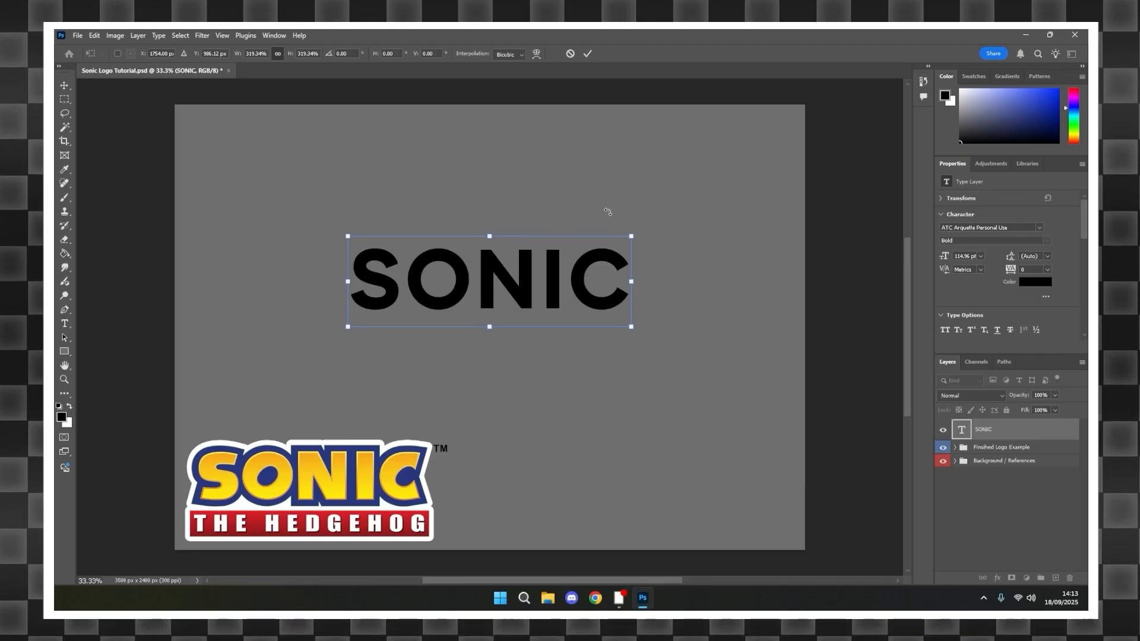
{"action": "left_click", "coordinate": [587, 54]}
- Change the font of the whole SONIC text to NiseSegaSonic Regular
{"action": "key", "text": "t"}
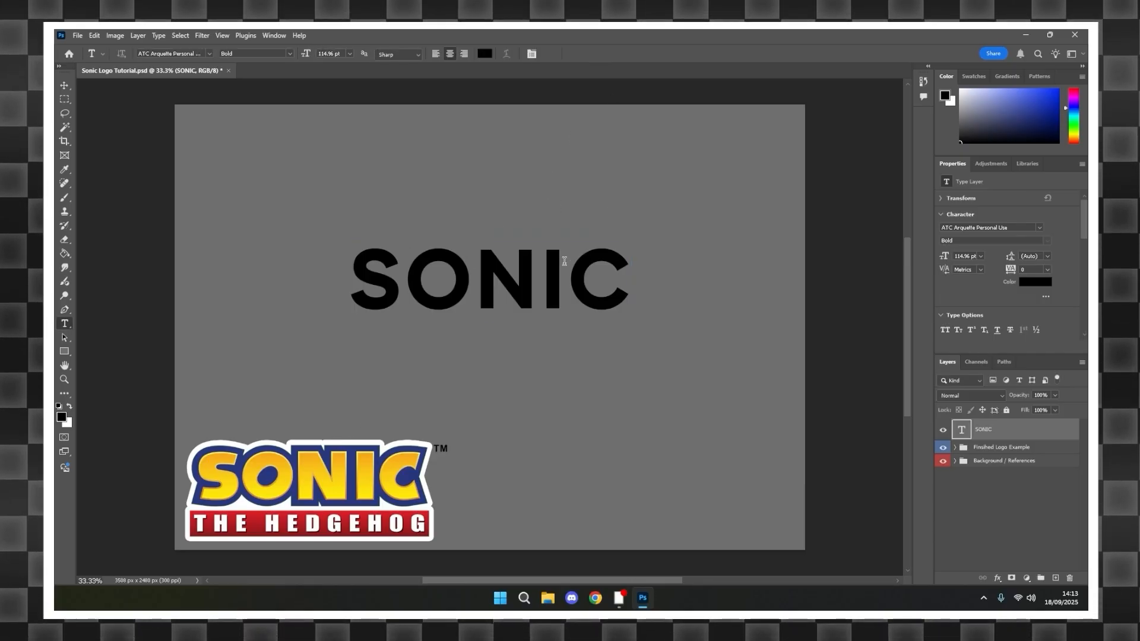
{"action": "left_click", "coordinate": [619, 268]}
{"action": "key", "text": "ctrl+a"}
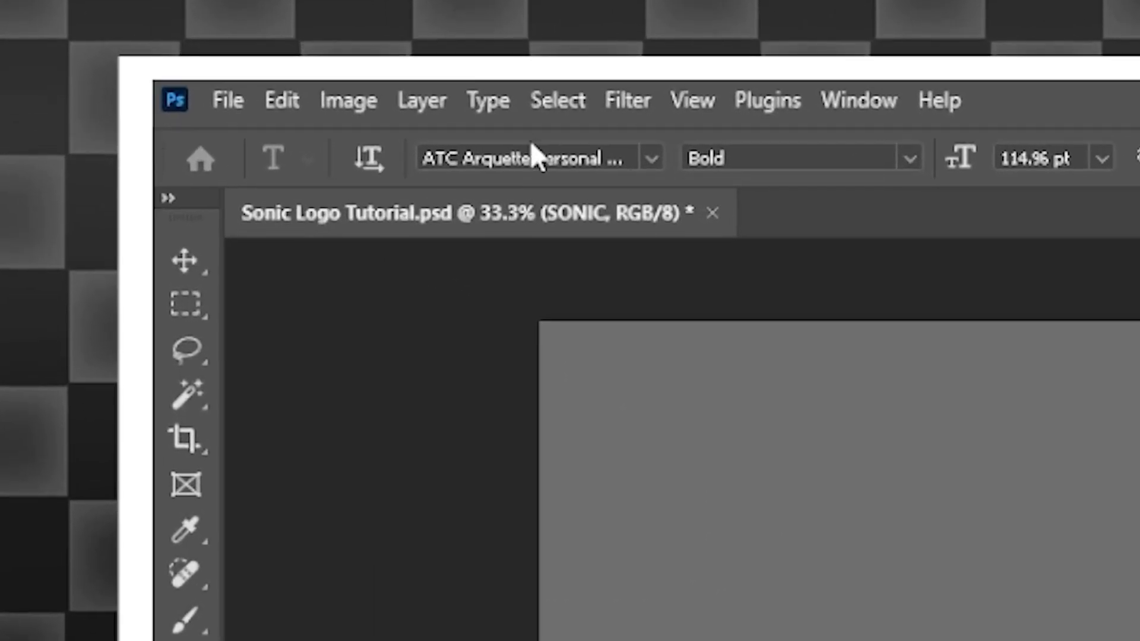
{"action": "left_click", "coordinate": [209, 54]}
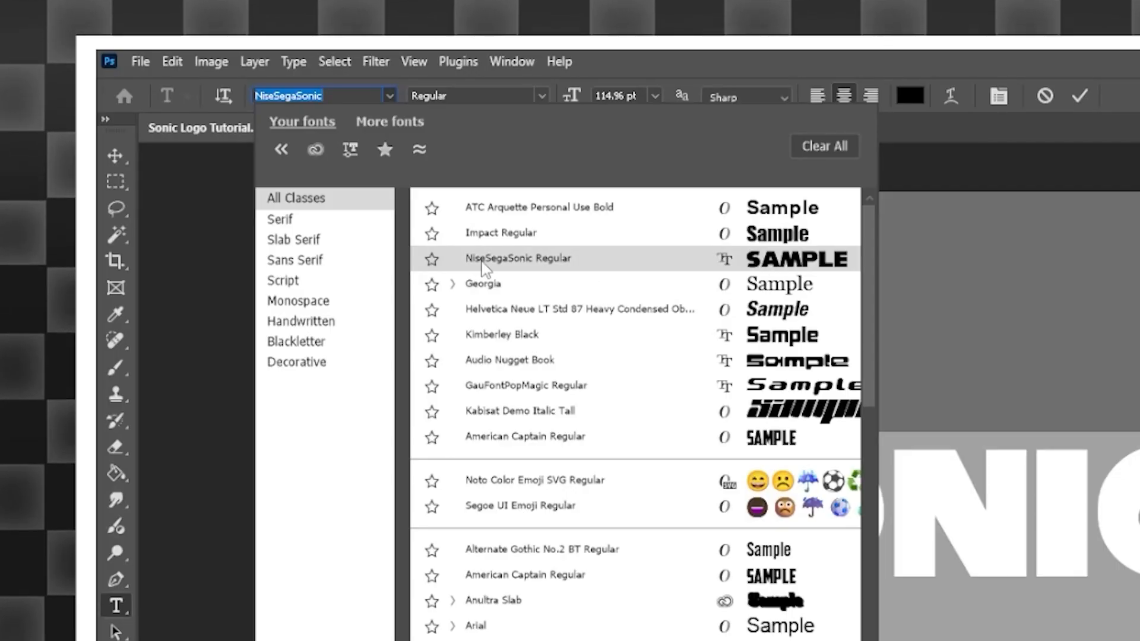
{"action": "left_click", "coordinate": [539, 265]}
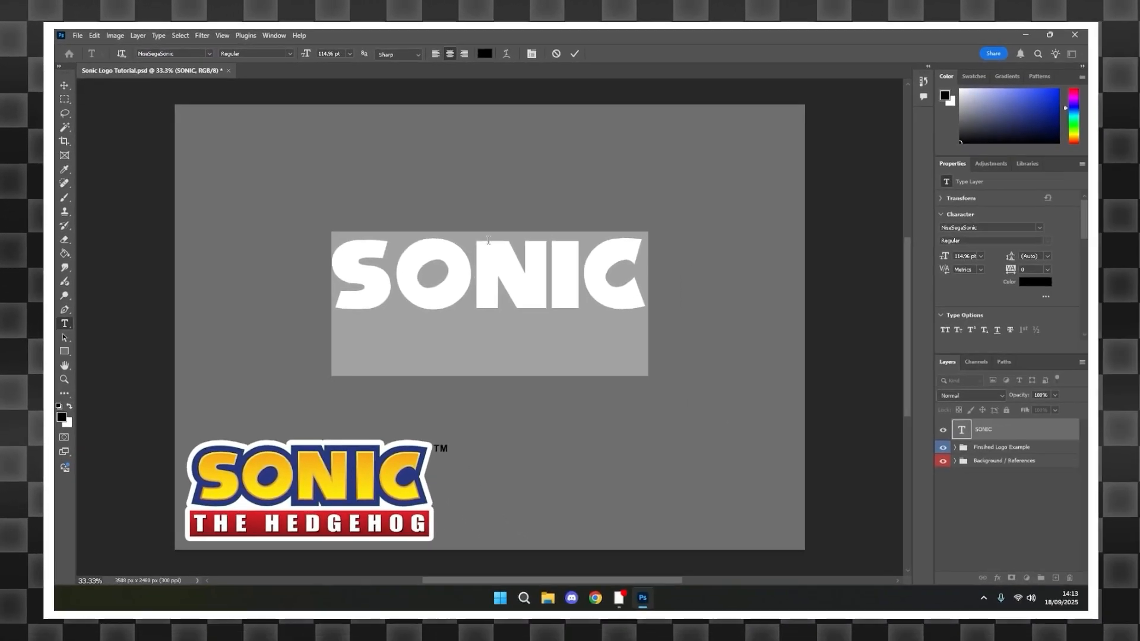
{"action": "left_click", "coordinate": [65, 86]}
{"action": "left_click", "coordinate": [523, 262]}
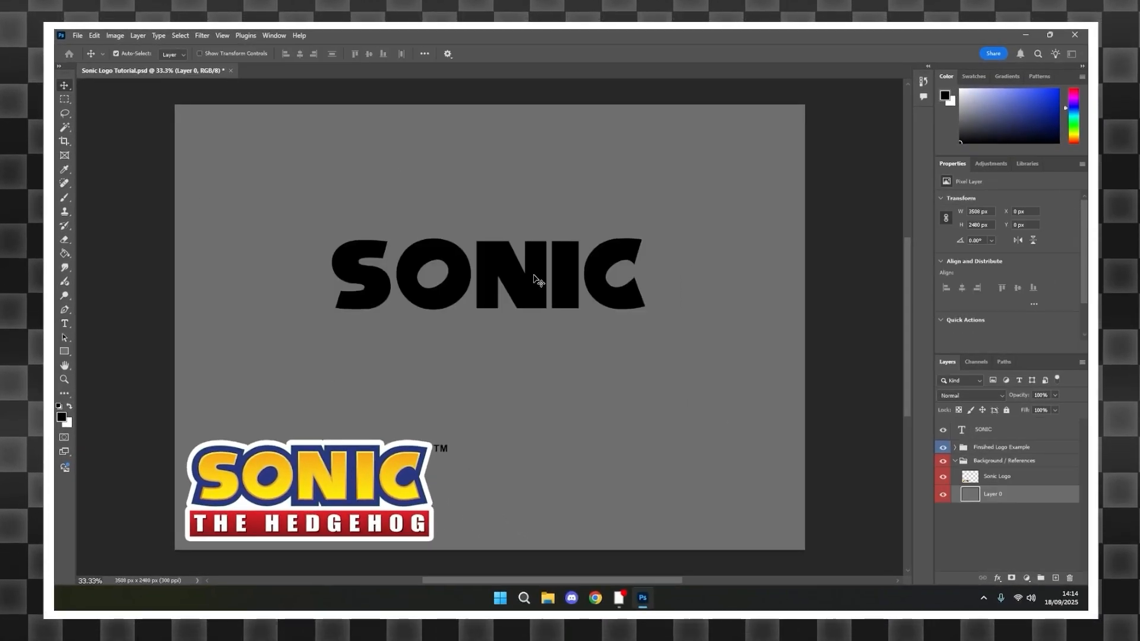
- Enlarge the SONIC text proportionally to about 154 pt, keeping it horizontally centred on the canvas
{"action": "left_click", "coordinate": [639, 210]}
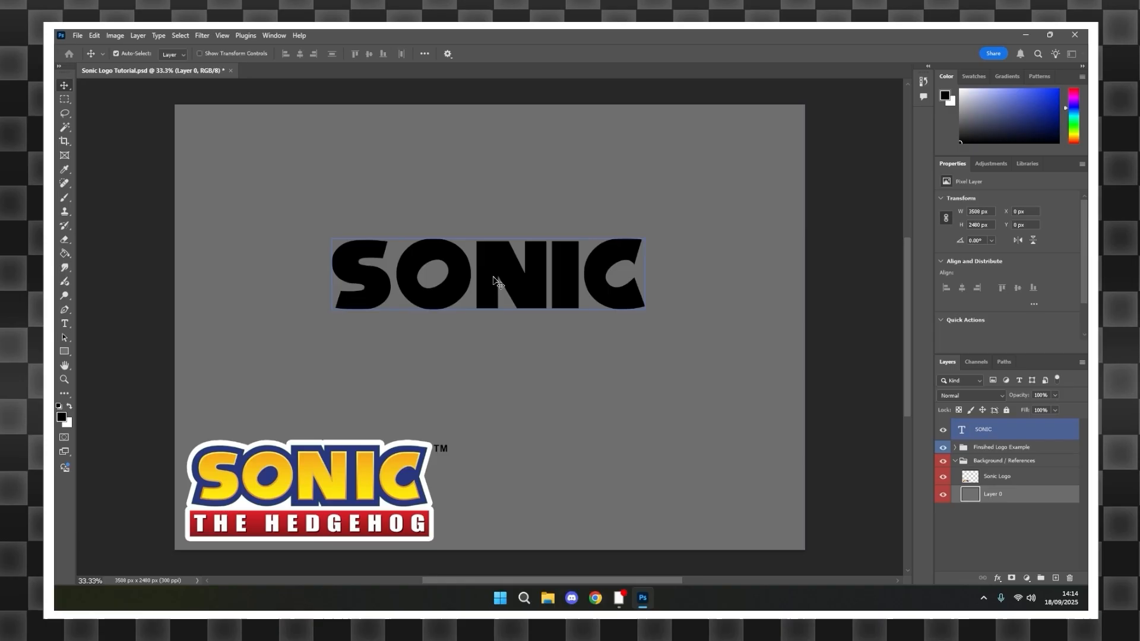
{"action": "left_click", "coordinate": [324, 492]}
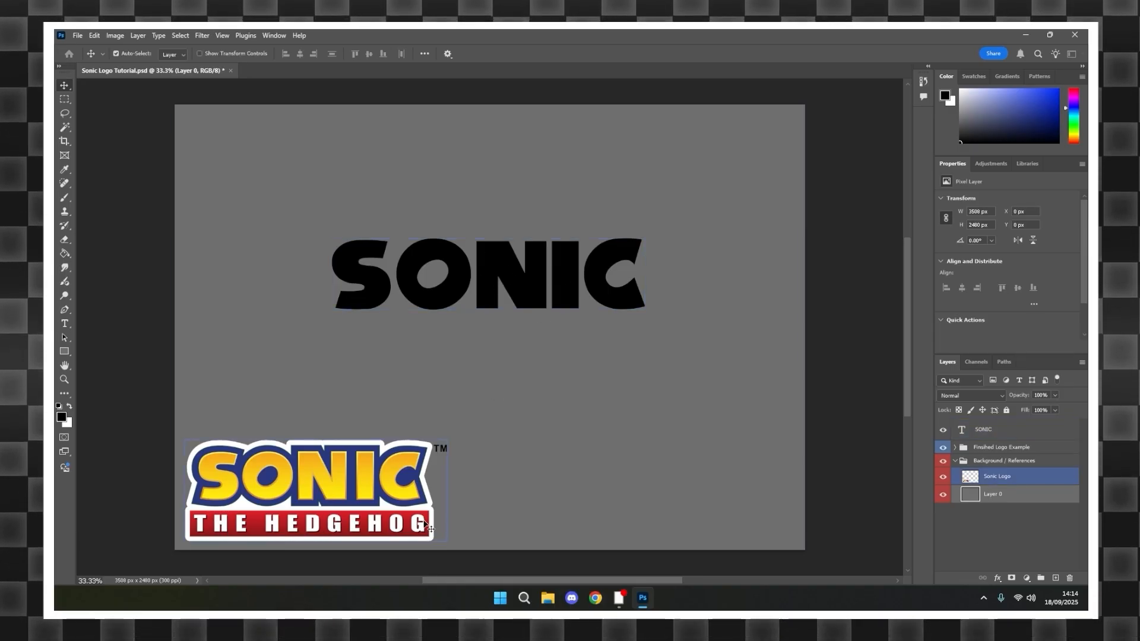
{"action": "left_click", "coordinate": [493, 354]}
{"action": "key", "text": "ctrl+t"}
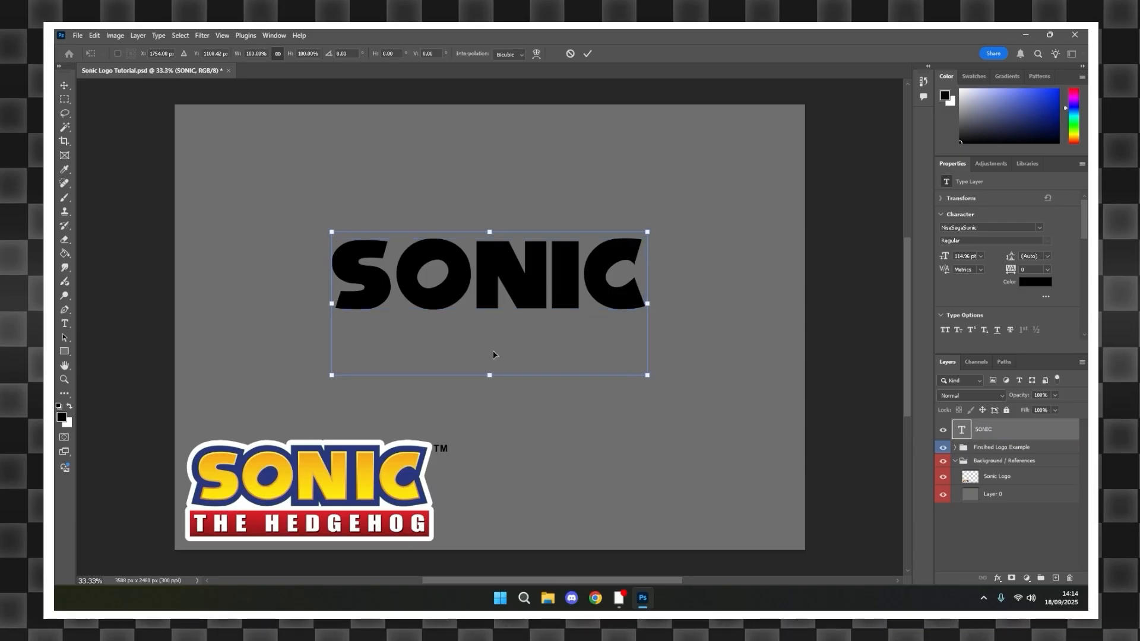
{"action": "left_click_drag", "start_coordinate": [489, 375], "coordinate": [489, 398]}
{"action": "left_click", "coordinate": [604, 190]}
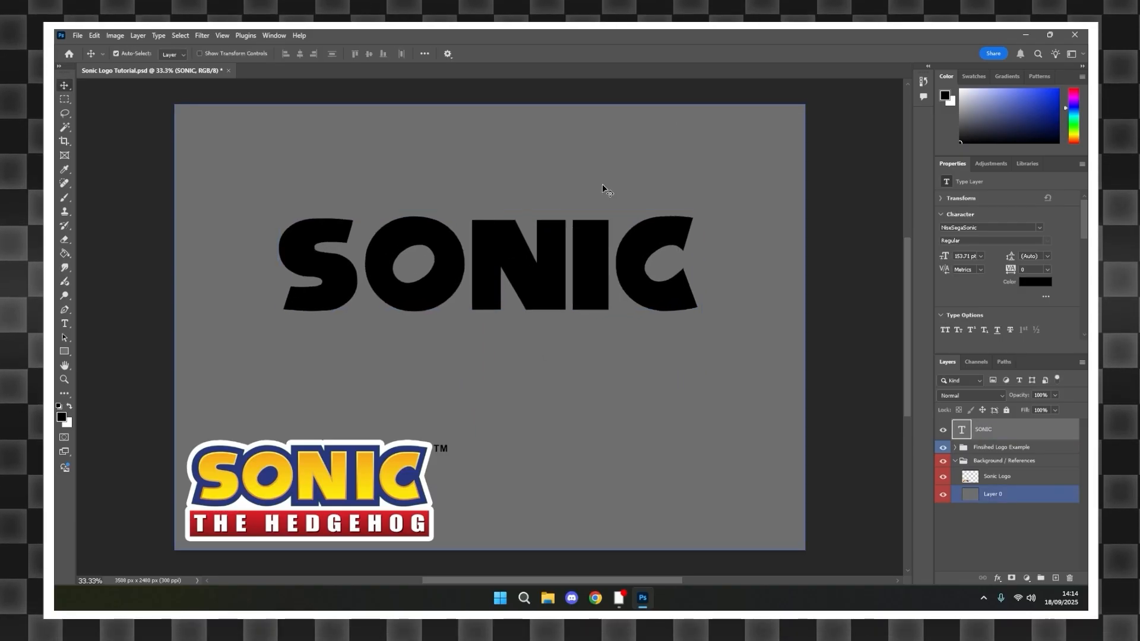
- Convert the SONIC text layer to a shape
{"action": "left_click", "coordinate": [503, 314]}
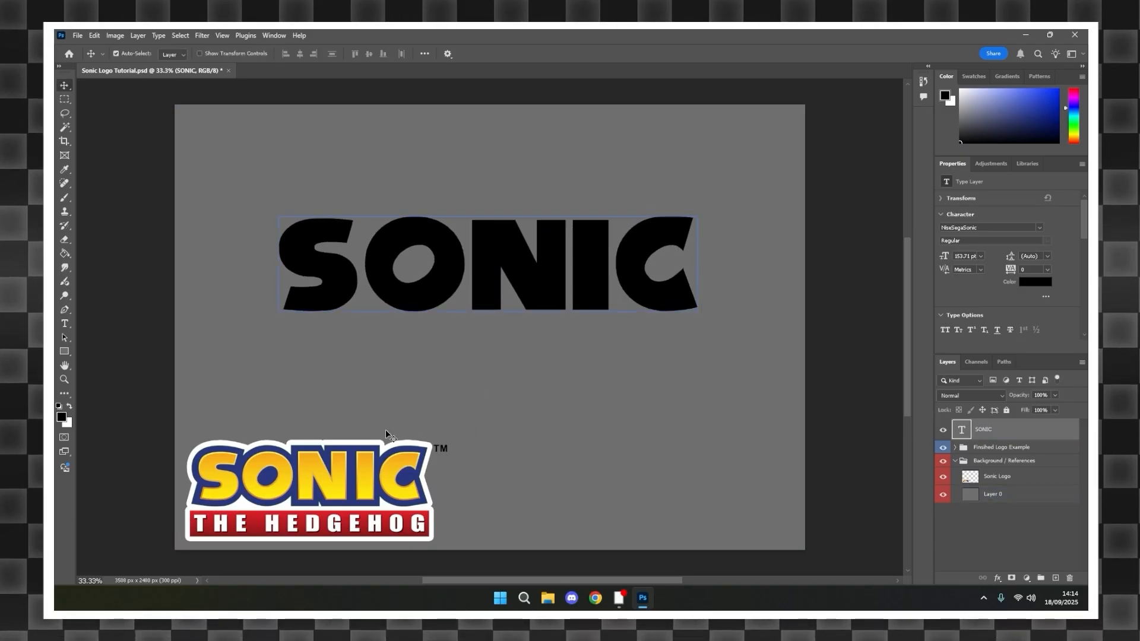
{"action": "left_click", "coordinate": [403, 456]}
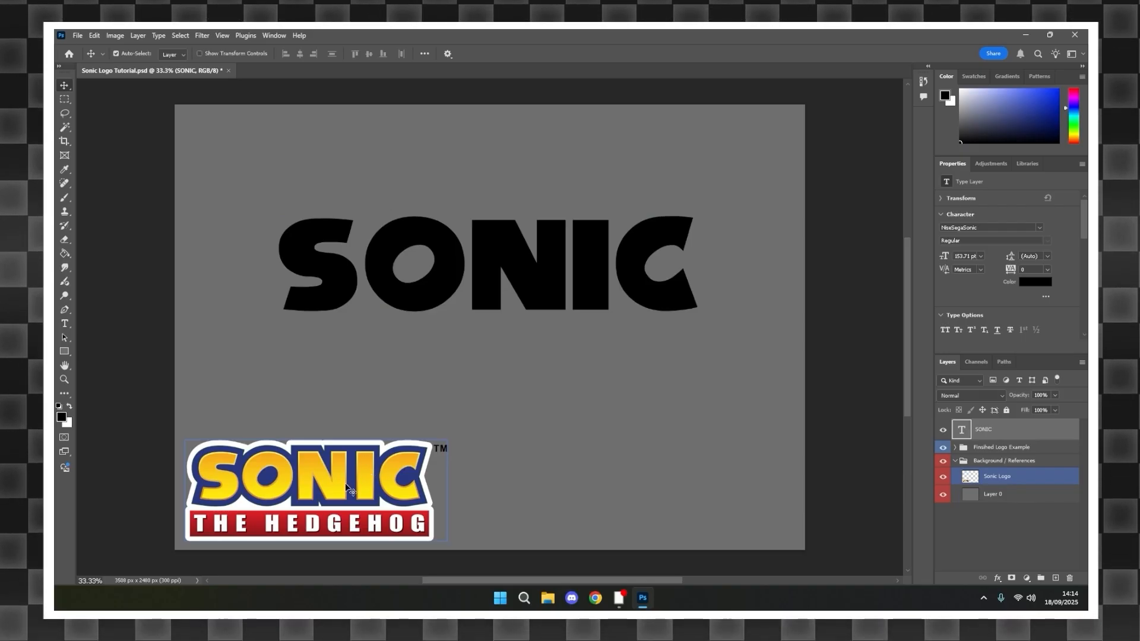
{"action": "left_click", "coordinate": [542, 250]}
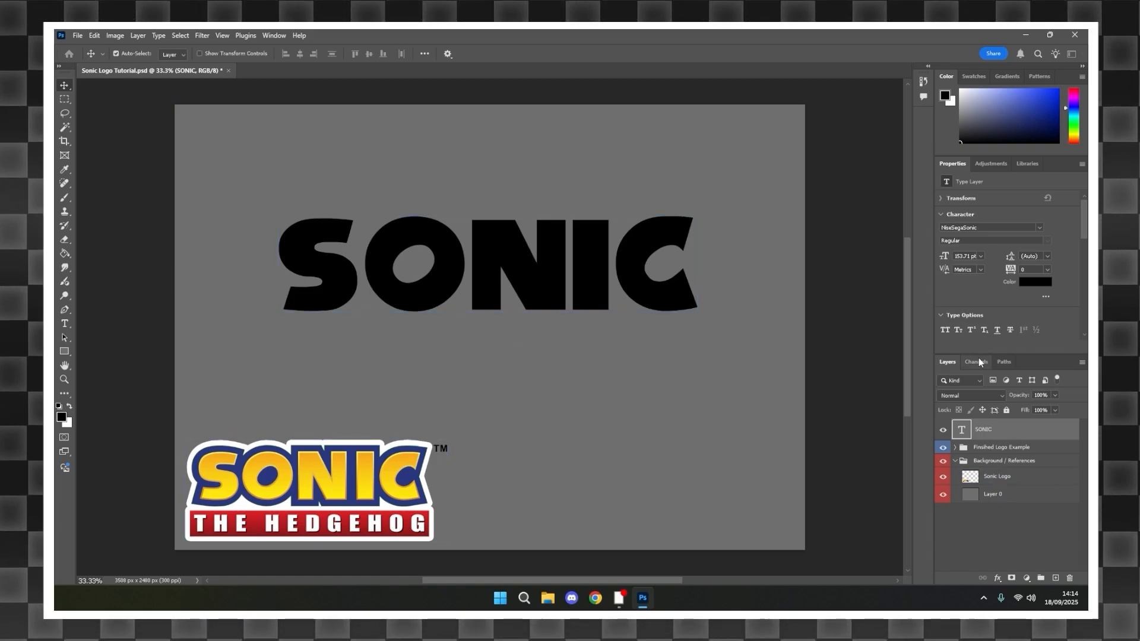
{"action": "right_click", "coordinate": [1019, 431]}
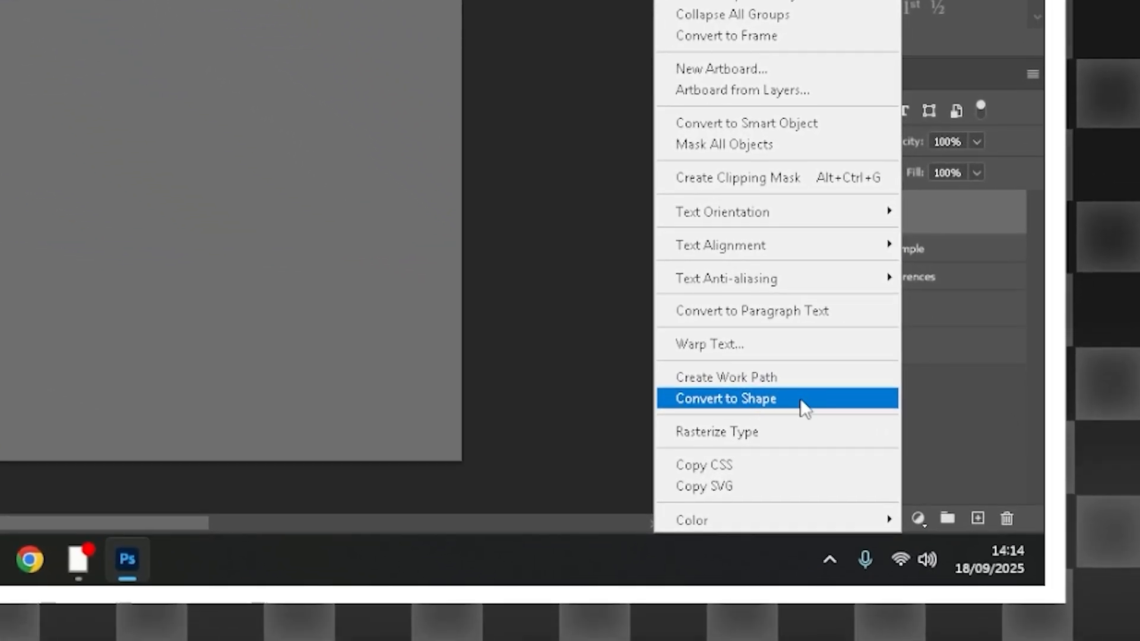
{"action": "left_click", "coordinate": [804, 408]}
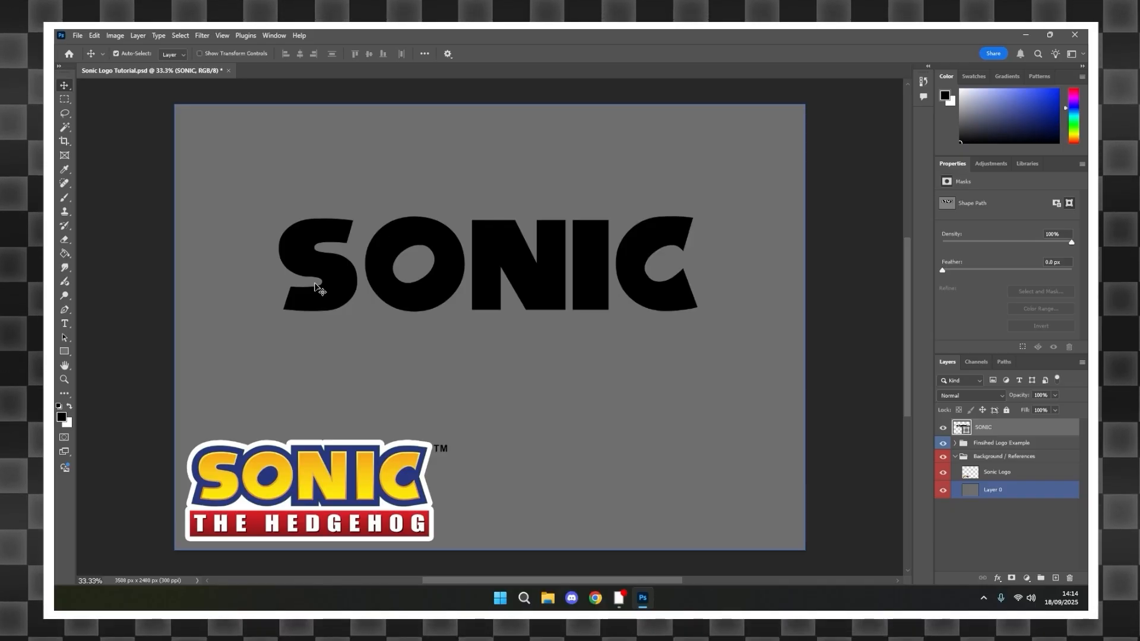
- With the Path Selection Tool, move the I and C of the SONIC shape together about 25 px to the right, away from the N
{"action": "left_click", "coordinate": [495, 266]}
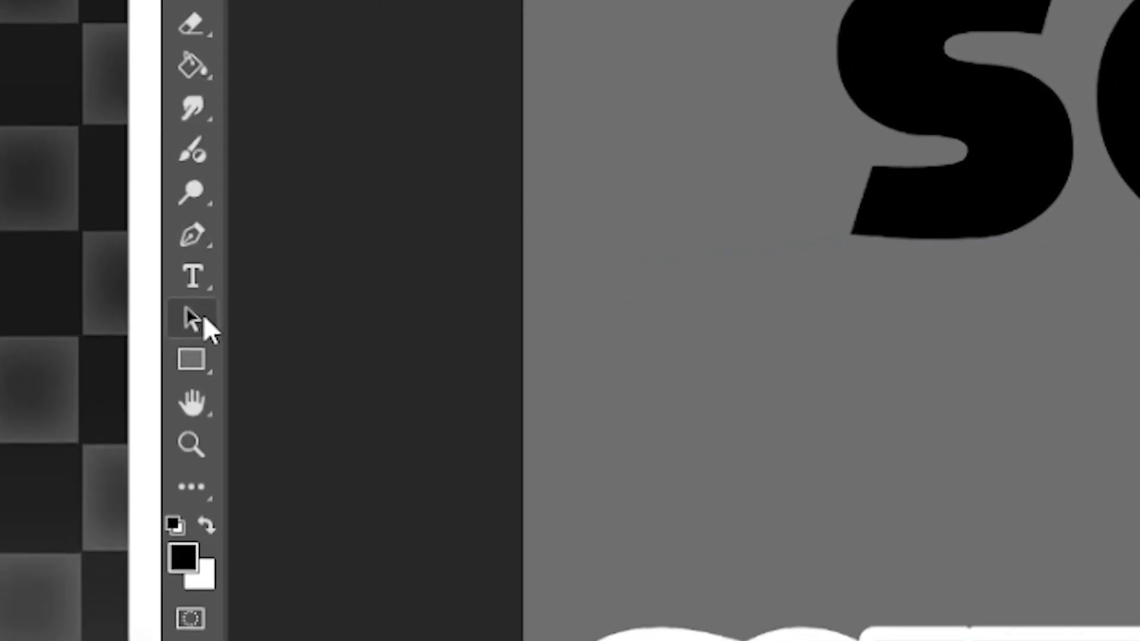
{"action": "left_click", "coordinate": [194, 317]}
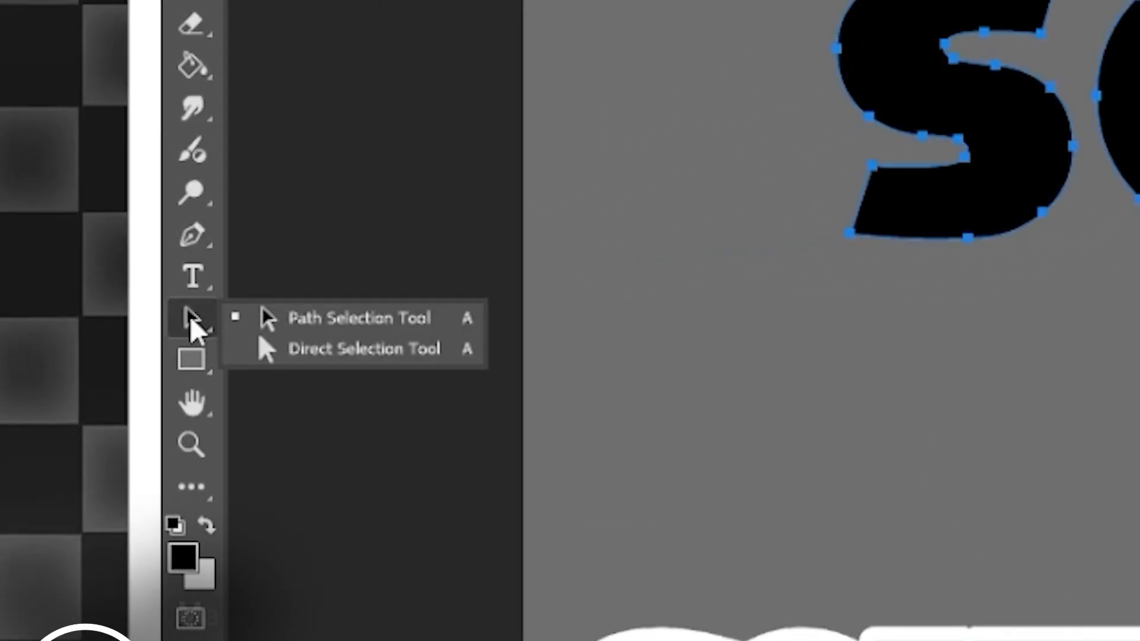
{"action": "left_click", "coordinate": [439, 356]}
{"action": "scroll", "coordinate": [597, 408], "scroll_direction": "up", "scroll_amount": 3}
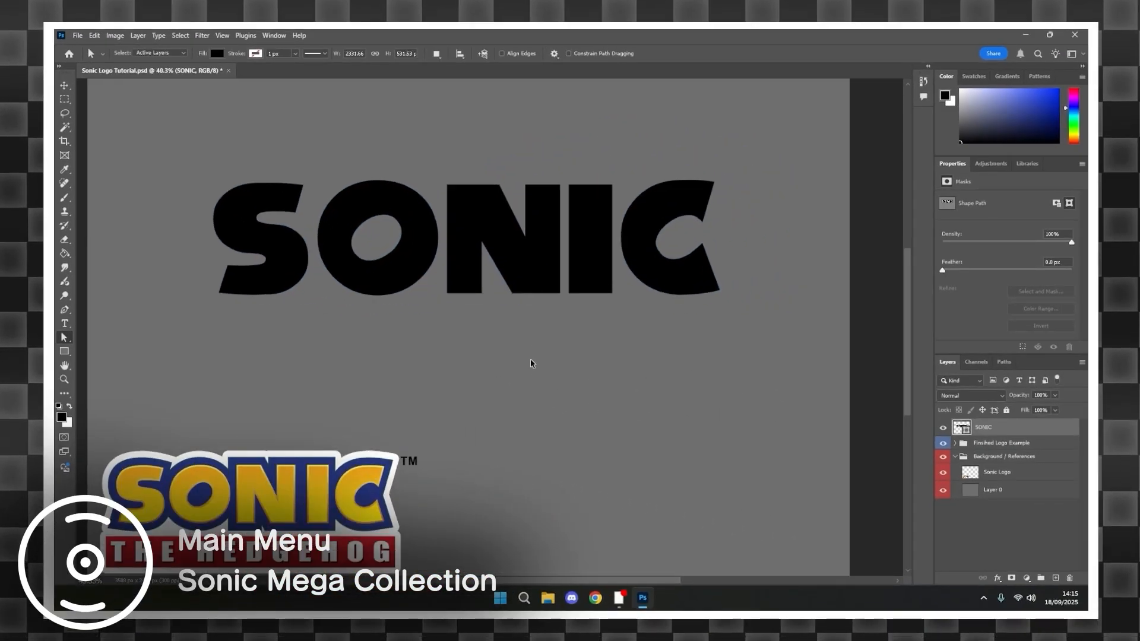
{"action": "left_click", "coordinate": [603, 250]}
{"action": "left_click", "coordinate": [654, 238], "text": "shift"}
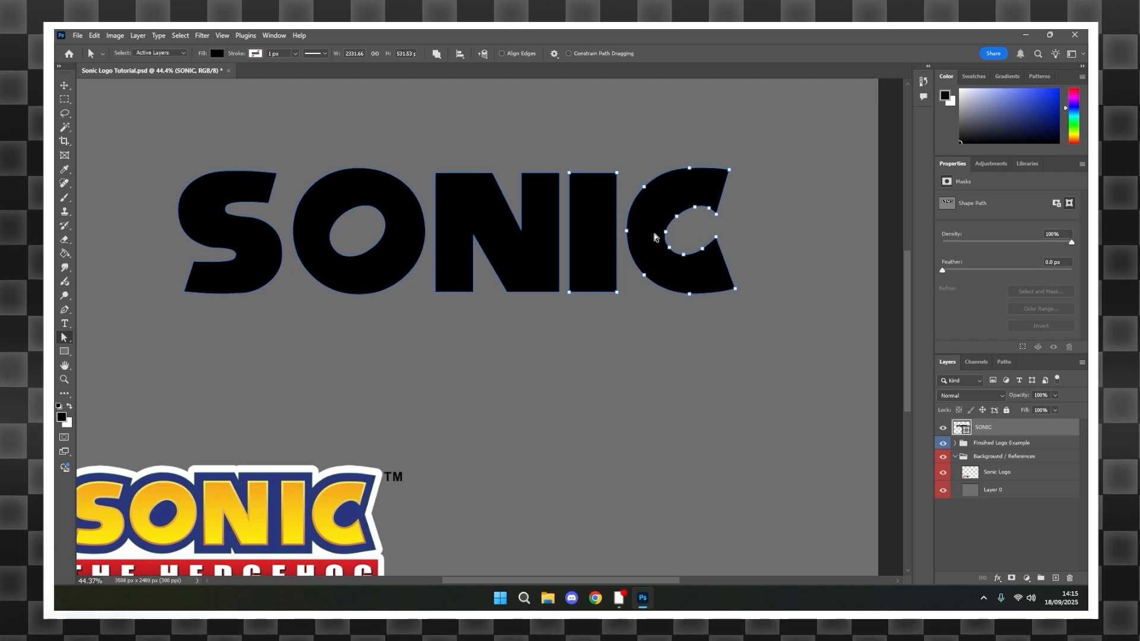
{"action": "key", "text": "ctrl+t"}
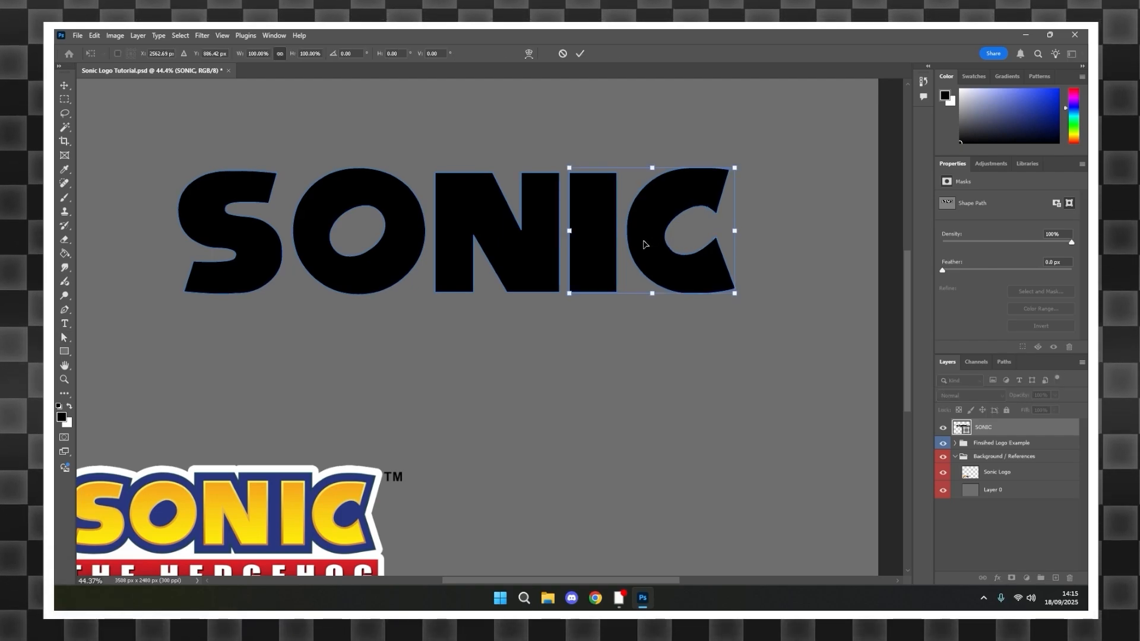
{"action": "left_click_drag", "start_coordinate": [646, 244], "coordinate": [650, 244]}
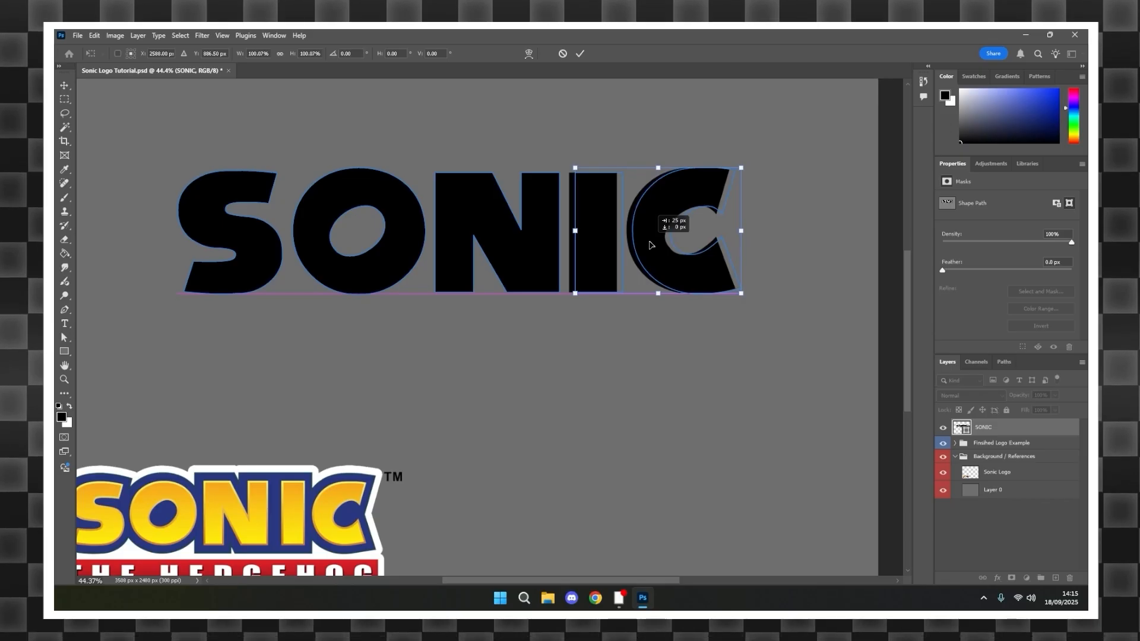
{"action": "scroll", "coordinate": [681, 261], "scroll_direction": "down", "scroll_amount": 5}
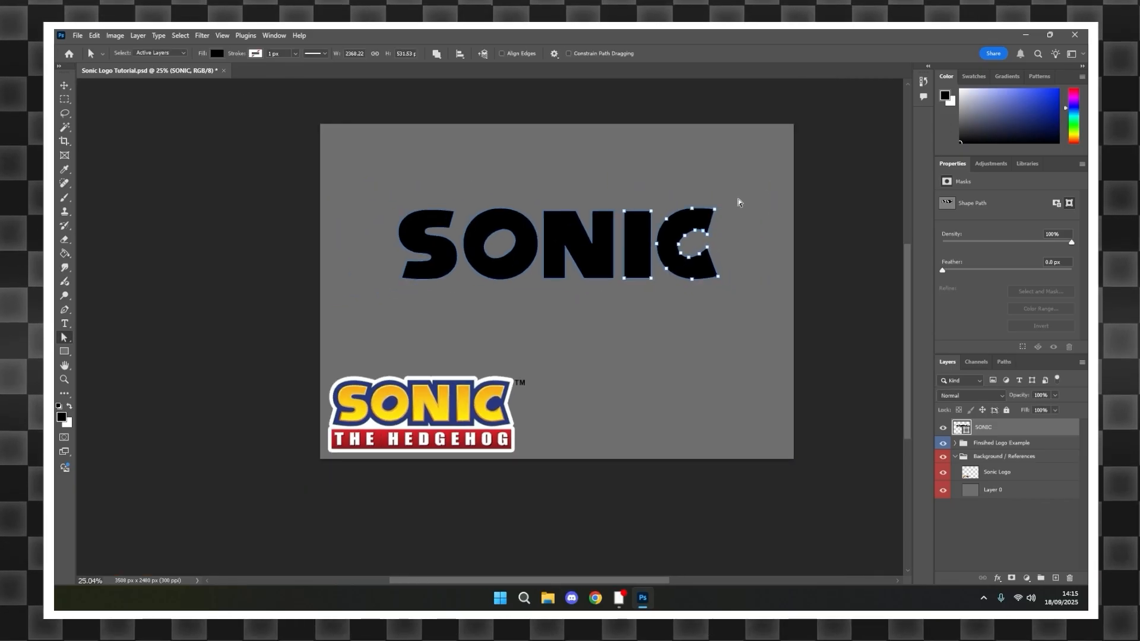
{"action": "left_click", "coordinate": [739, 202]}
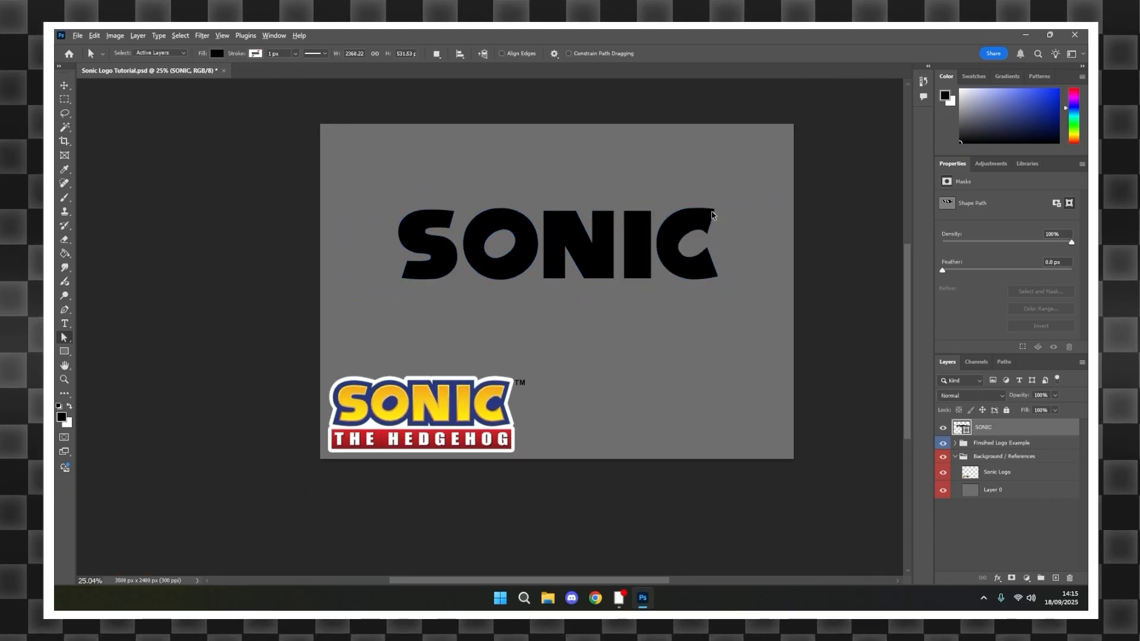
- Nudge the I of the SONIC shape slightly left, closer to the N
{"action": "scroll", "coordinate": [648, 204], "scroll_direction": "up", "scroll_amount": 4}
{"action": "left_click", "coordinate": [638, 260]}
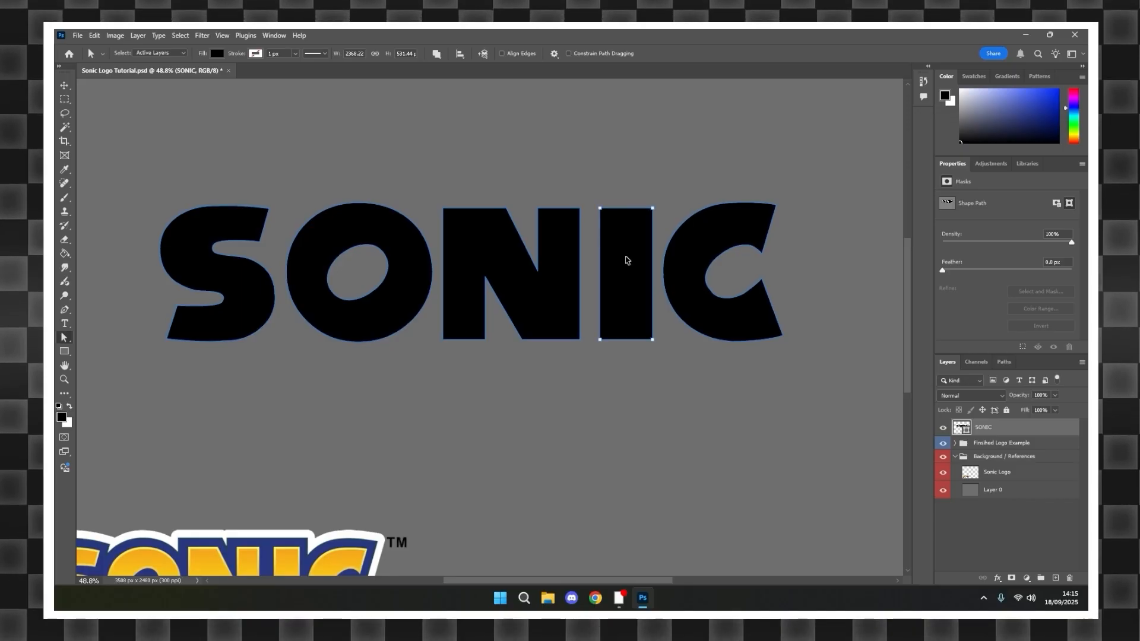
{"action": "key", "text": "ctrl+t"}
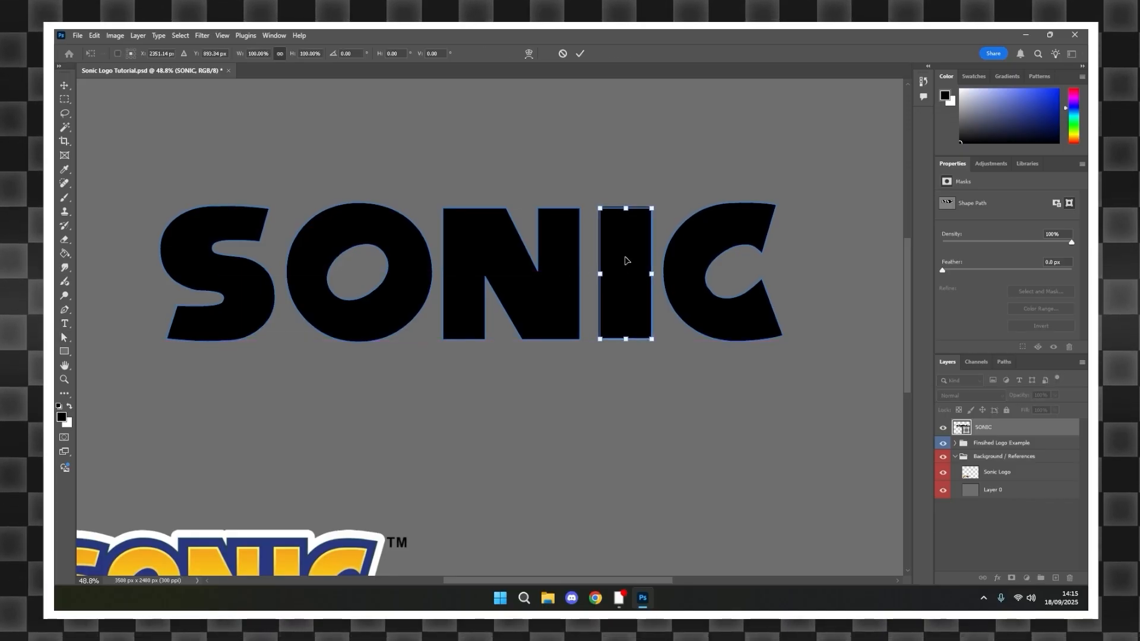
{"action": "left_click_drag", "start_coordinate": [631, 265], "coordinate": [629, 264]}
{"action": "key", "text": "Return"}
- Move the O, with its inner counter, and the S together slightly left, away from the N
{"action": "left_click", "coordinate": [466, 305]}
{"action": "left_click", "coordinate": [368, 314]}
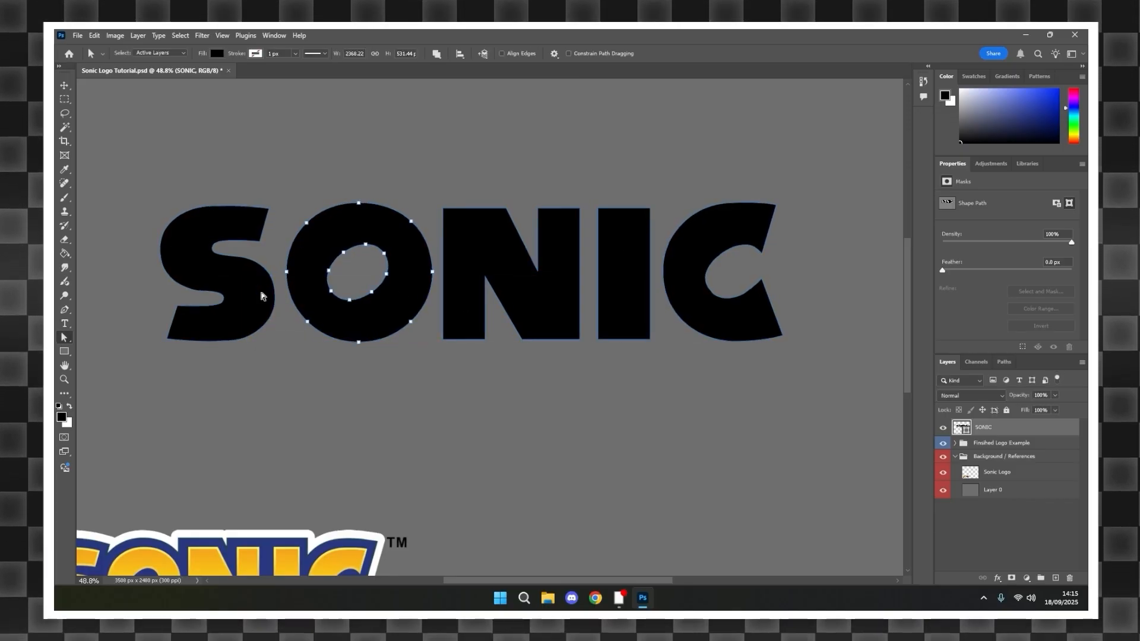
{"action": "left_click", "coordinate": [307, 301], "text": "shift"}
{"action": "key", "text": "ctrl+t"}
{"action": "left_click_drag", "start_coordinate": [315, 308], "coordinate": [310, 309]}
{"action": "left_click", "coordinate": [582, 55]}
- Move the O alone slightly right to even out its spacing between the S and the N
{"action": "scroll", "coordinate": [605, 332], "scroll_direction": "down", "scroll_amount": 4}
{"action": "scroll", "coordinate": [587, 333], "scroll_direction": "up", "scroll_amount": 4}
{"action": "left_click", "coordinate": [436, 363]}
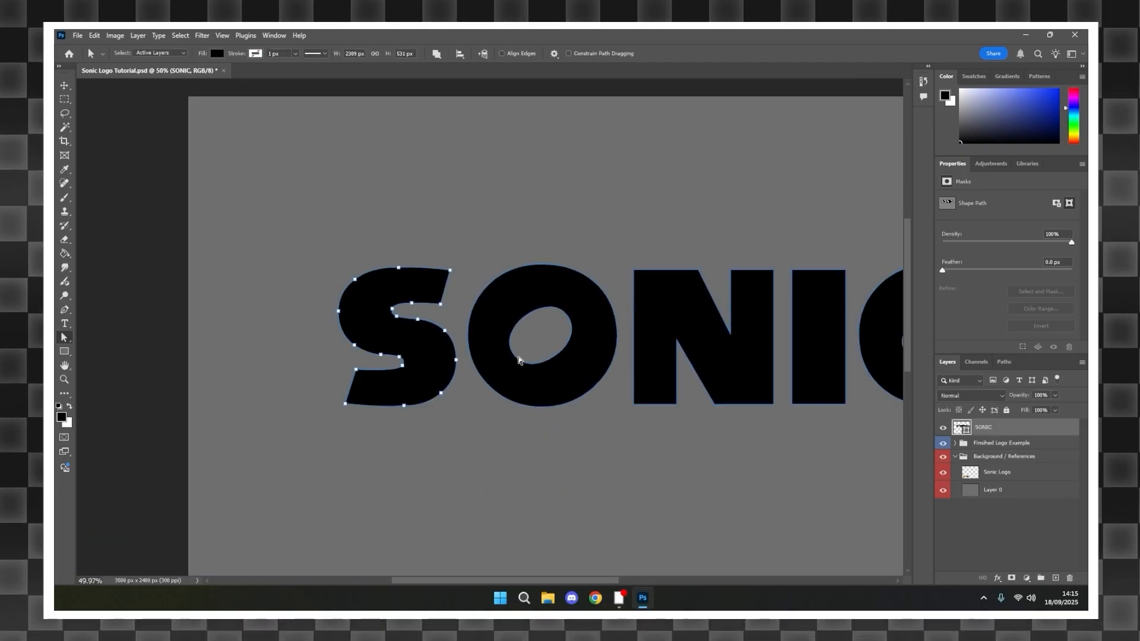
{"action": "left_click", "coordinate": [580, 356]}
{"action": "key", "text": "ctrl+t"}
{"action": "left_click_drag", "start_coordinate": [585, 353], "coordinate": [588, 354]}
{"action": "left_click", "coordinate": [580, 54]}
- Move the S of the SONIC shape about 9 px right, closer to the O
{"action": "scroll", "coordinate": [429, 297], "scroll_direction": "down", "scroll_amount": 4}
{"action": "left_click", "coordinate": [428, 331]}
{"action": "key", "text": "ctrl+t"}
{"action": "left_click_drag", "start_coordinate": [427, 330], "coordinate": [429, 333]}
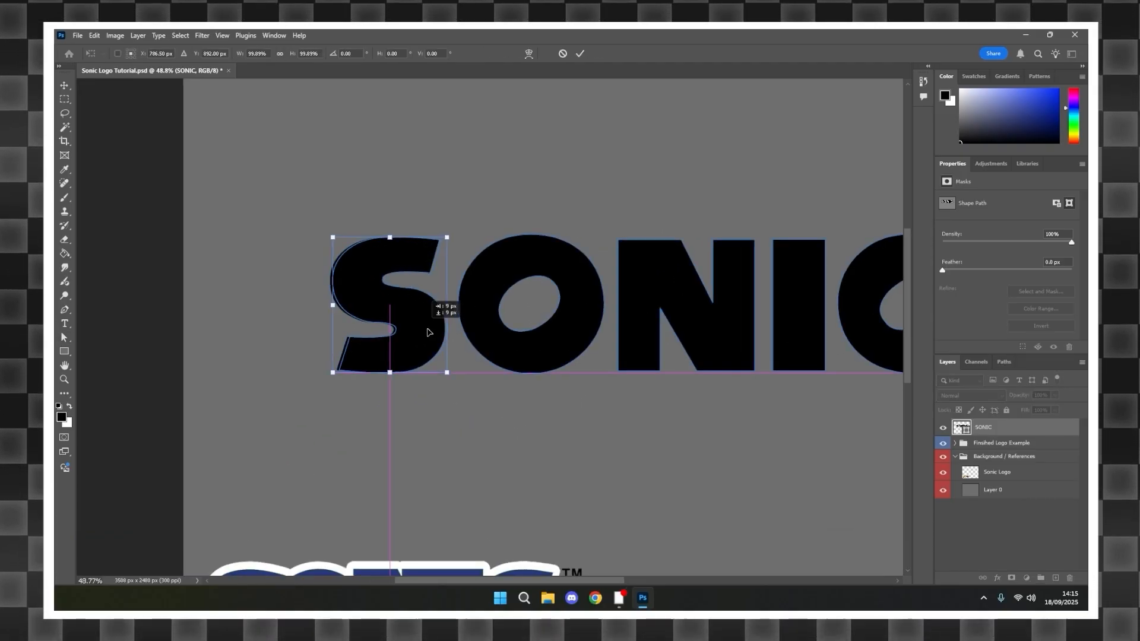
{"action": "left_click", "coordinate": [580, 54]}
{"action": "scroll", "coordinate": [621, 194], "scroll_direction": "down", "scroll_amount": 4}
{"action": "scroll", "coordinate": [615, 191], "scroll_direction": "up", "scroll_amount": 2}
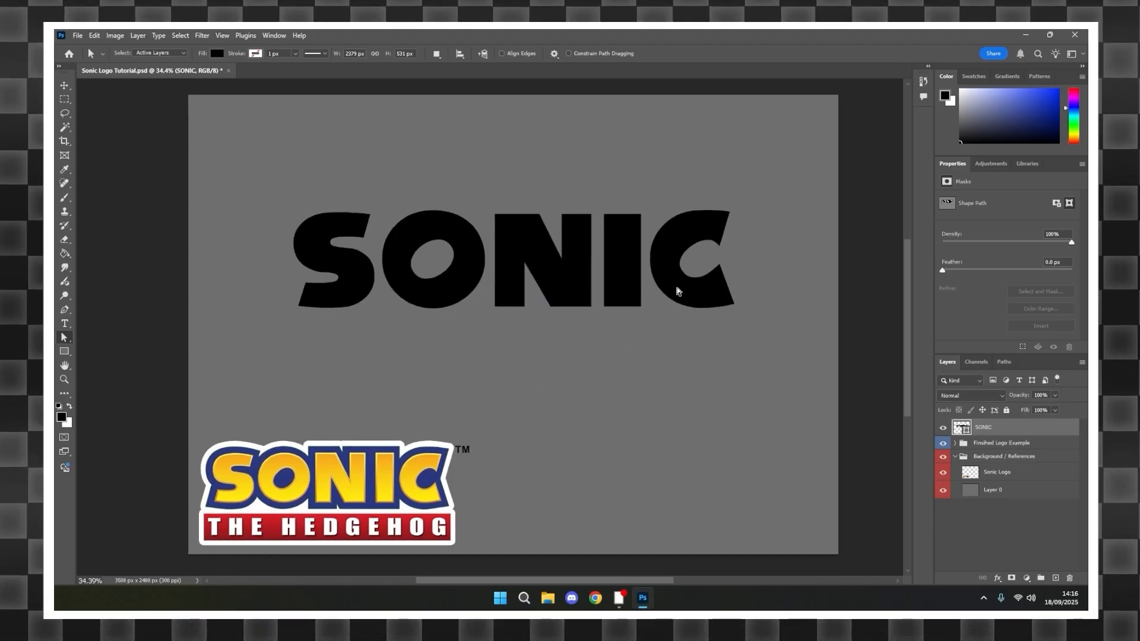
- Add a Gradient Overlay layer style to the SONIC shape layer, keeping the style settings and both artworks in view
{"action": "left_click", "coordinate": [143, 102]}
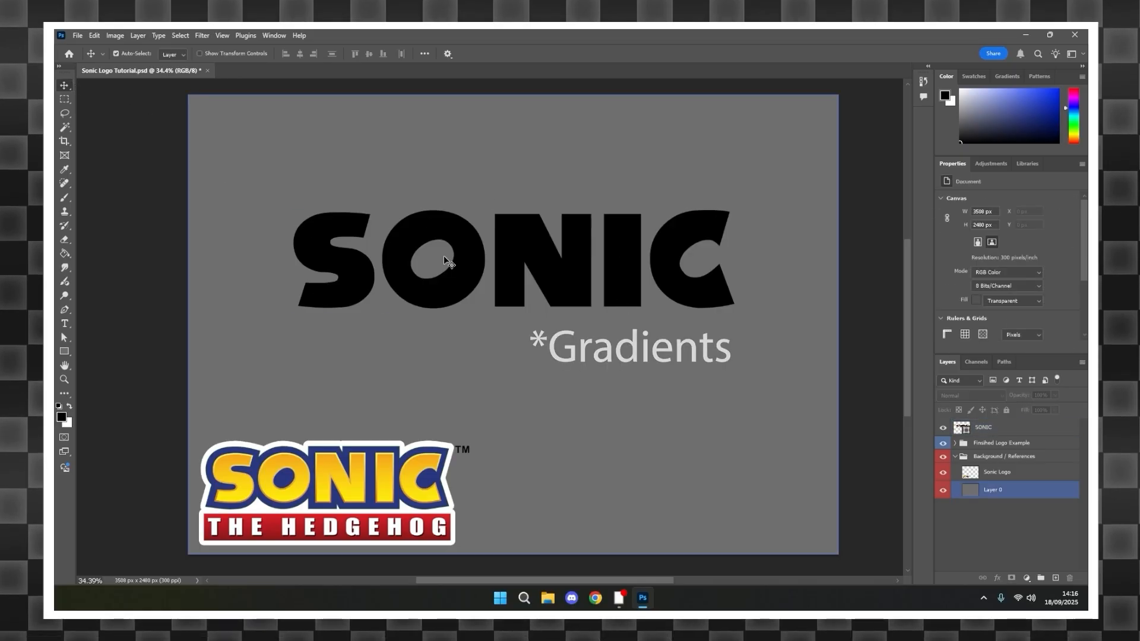
{"action": "left_click", "coordinate": [416, 436]}
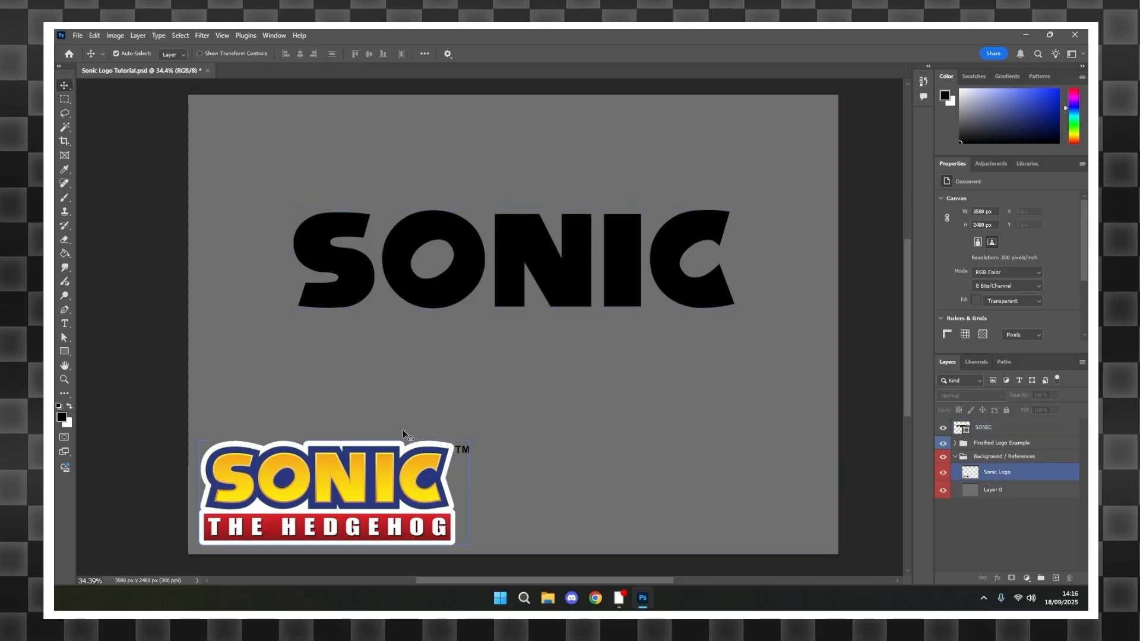
{"action": "scroll", "coordinate": [386, 426], "scroll_direction": "up", "scroll_amount": 4}
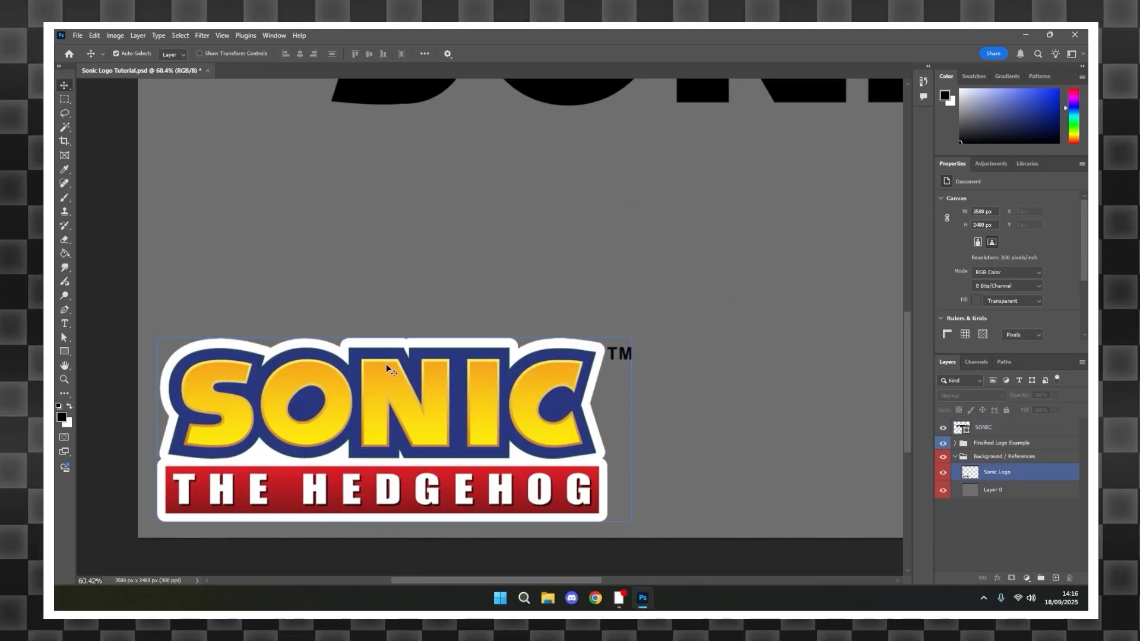
{"action": "scroll", "coordinate": [674, 394], "scroll_direction": "down", "scroll_amount": 3}
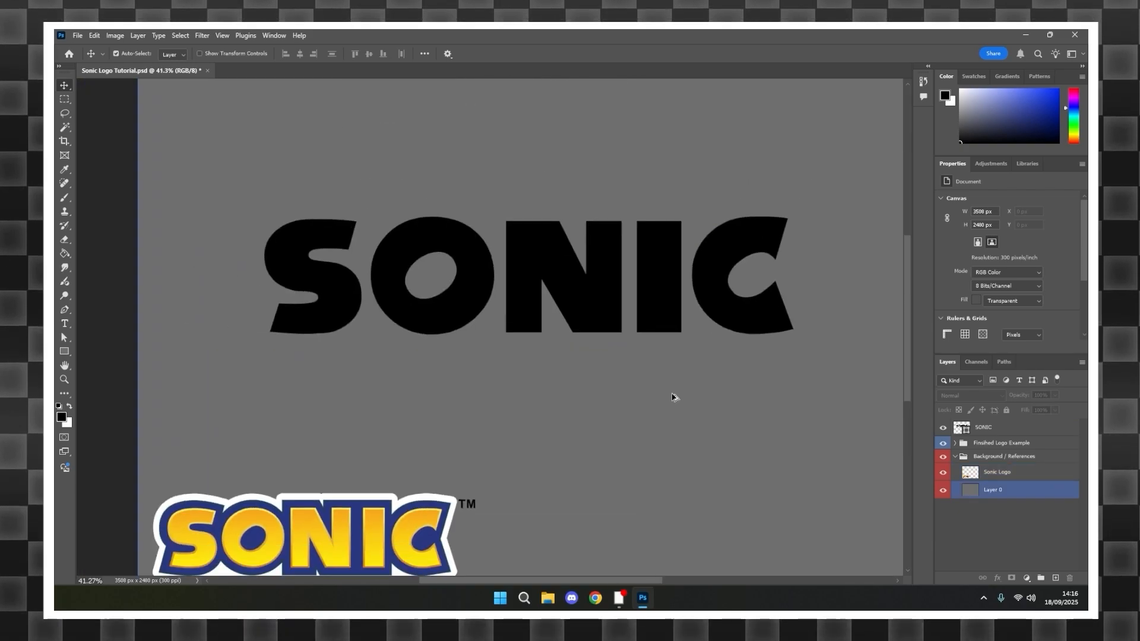
{"action": "left_click", "coordinate": [1018, 428]}
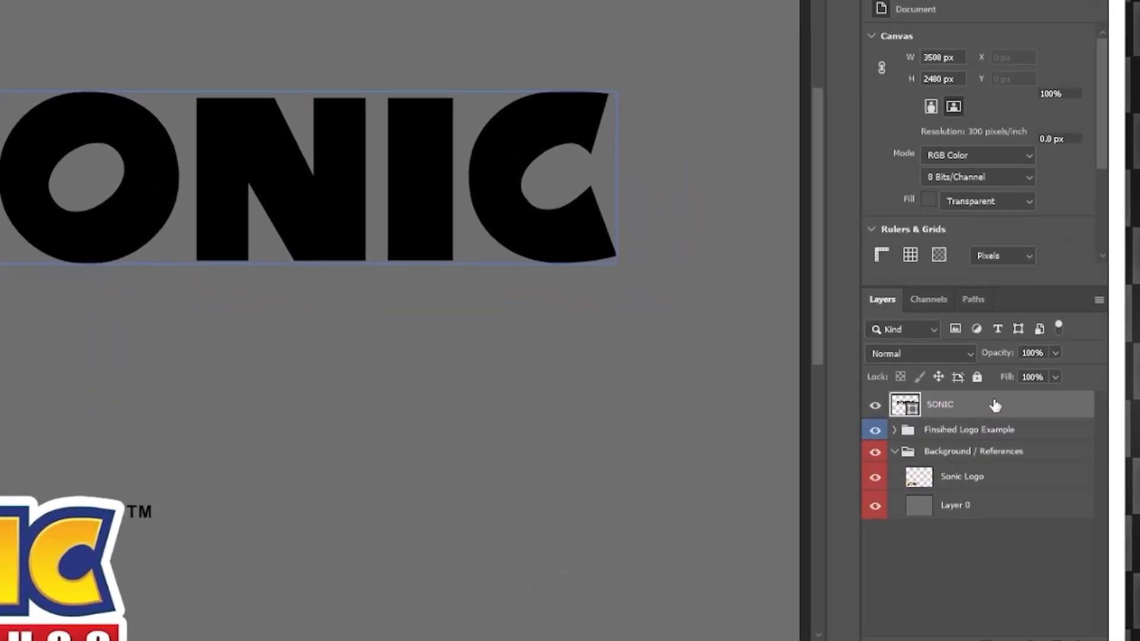
{"action": "double_click", "coordinate": [1014, 426]}
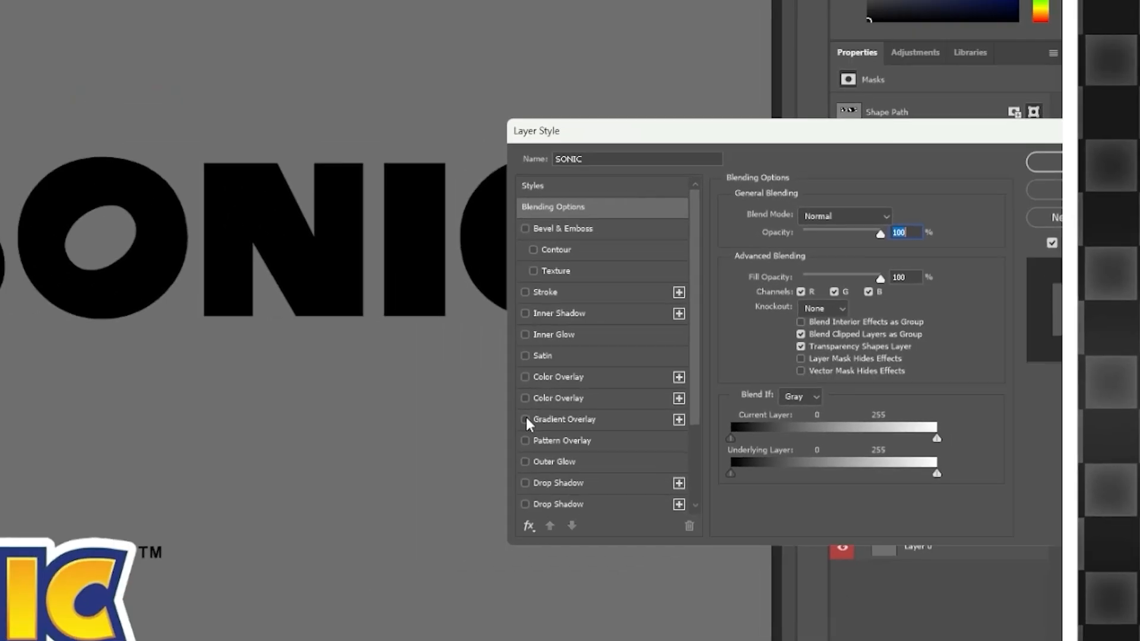
{"action": "left_click", "coordinate": [353, 430]}
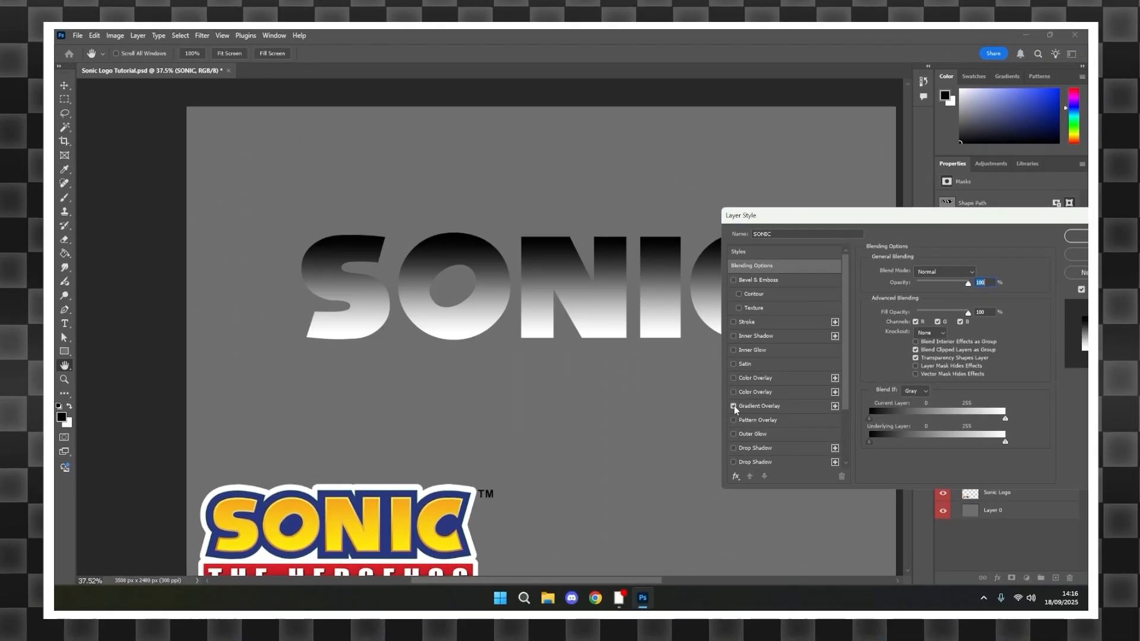
{"action": "left_click", "coordinate": [391, 430]}
{"action": "left_click_drag", "start_coordinate": [870, 217], "coordinate": [706, 363]}
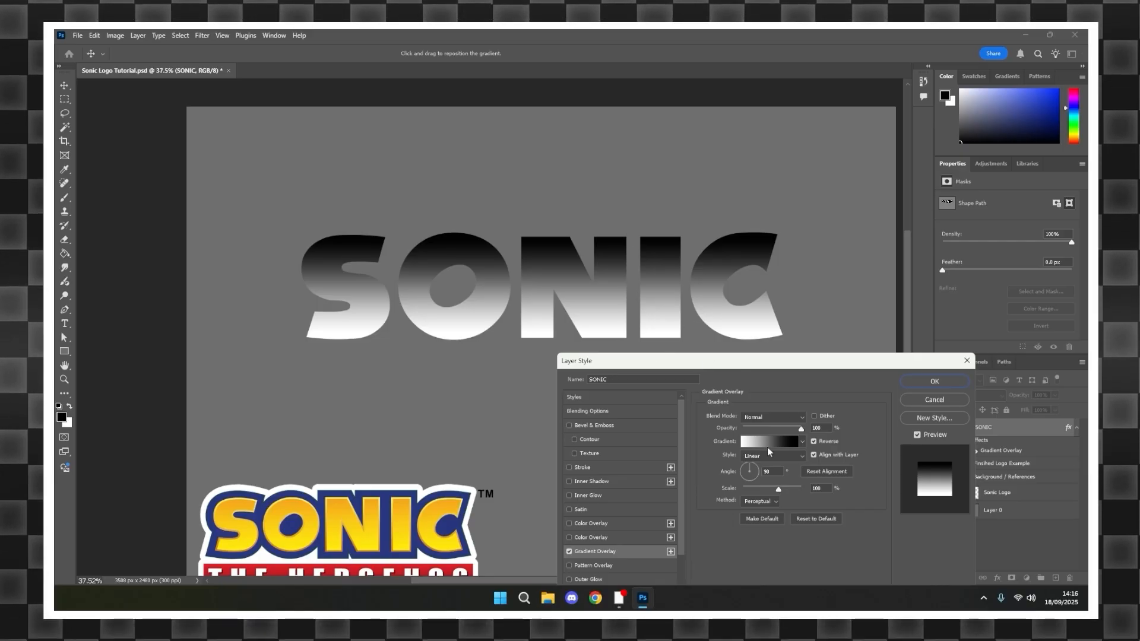
{"action": "left_click_drag", "start_coordinate": [768, 365], "coordinate": [865, 221]}
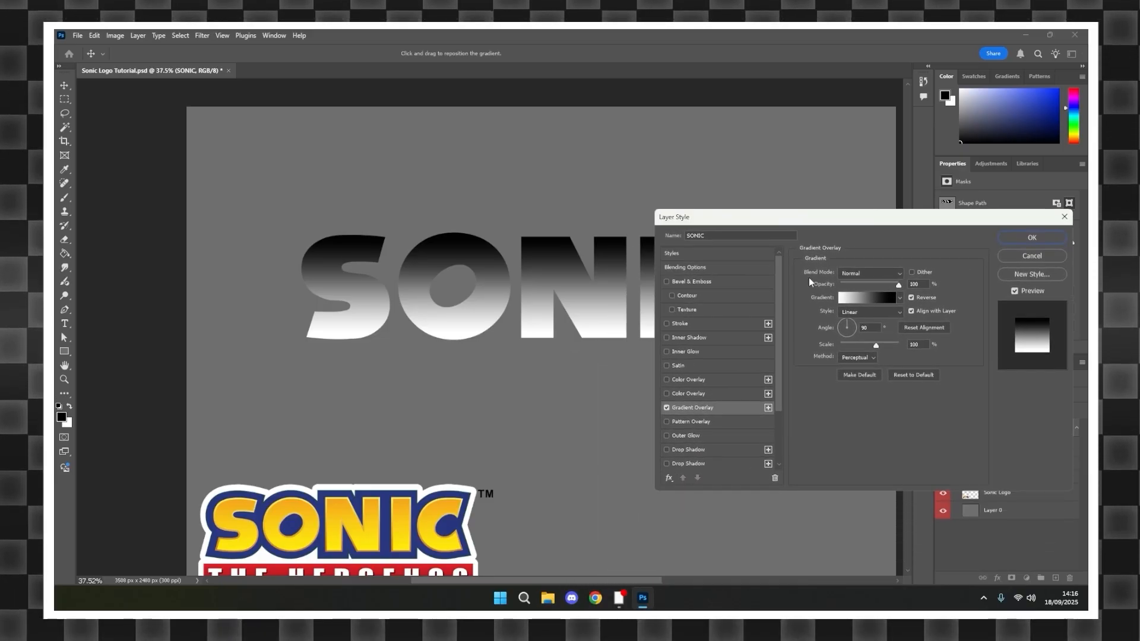
- Set the overlay gradient's black stop to orange f5a71c, sampled from the top of the reference logo's lettering
{"action": "left_click", "coordinate": [867, 296]}
{"action": "left_click_drag", "start_coordinate": [800, 221], "coordinate": [829, 245]}
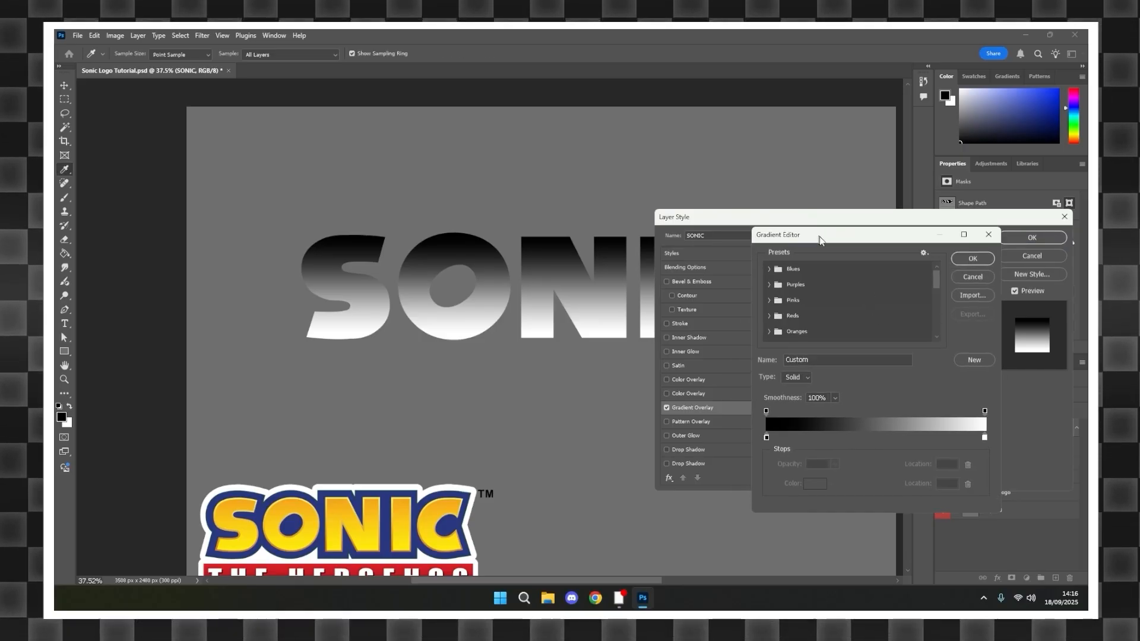
{"action": "scroll", "coordinate": [434, 328], "scroll_direction": "down", "scroll_amount": 3}
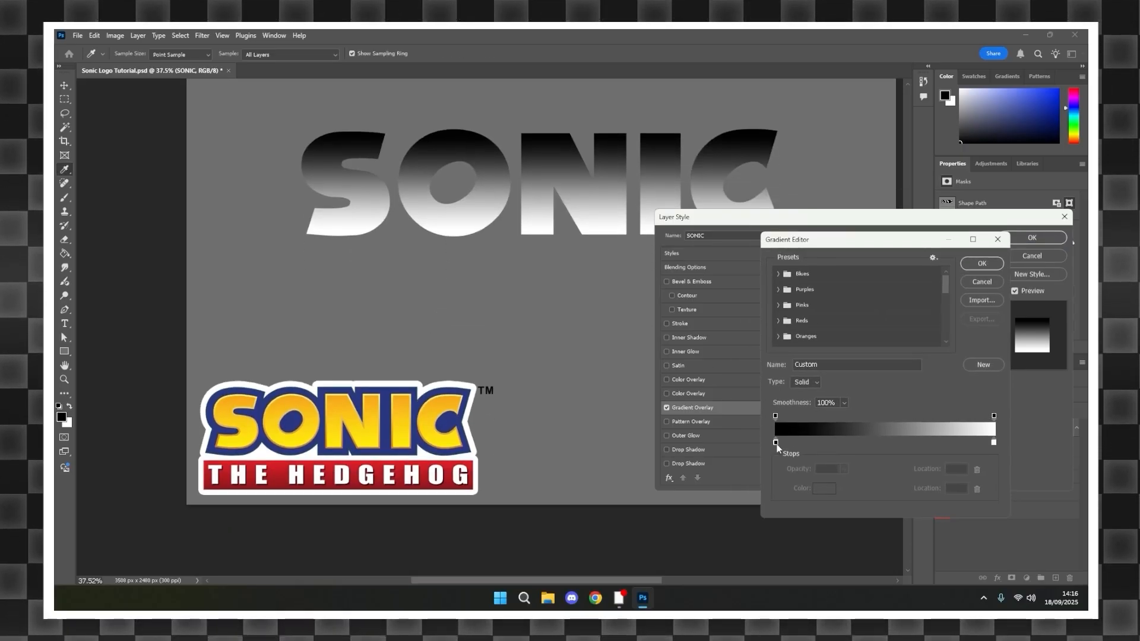
{"action": "left_click", "coordinate": [776, 442]}
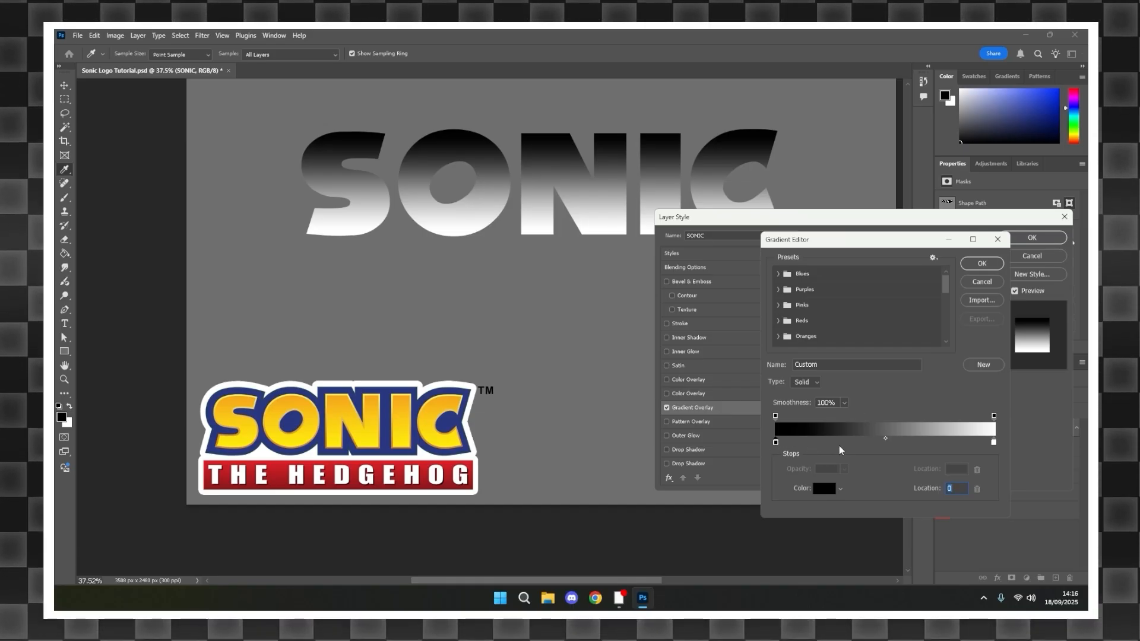
{"action": "left_click", "coordinate": [825, 491]}
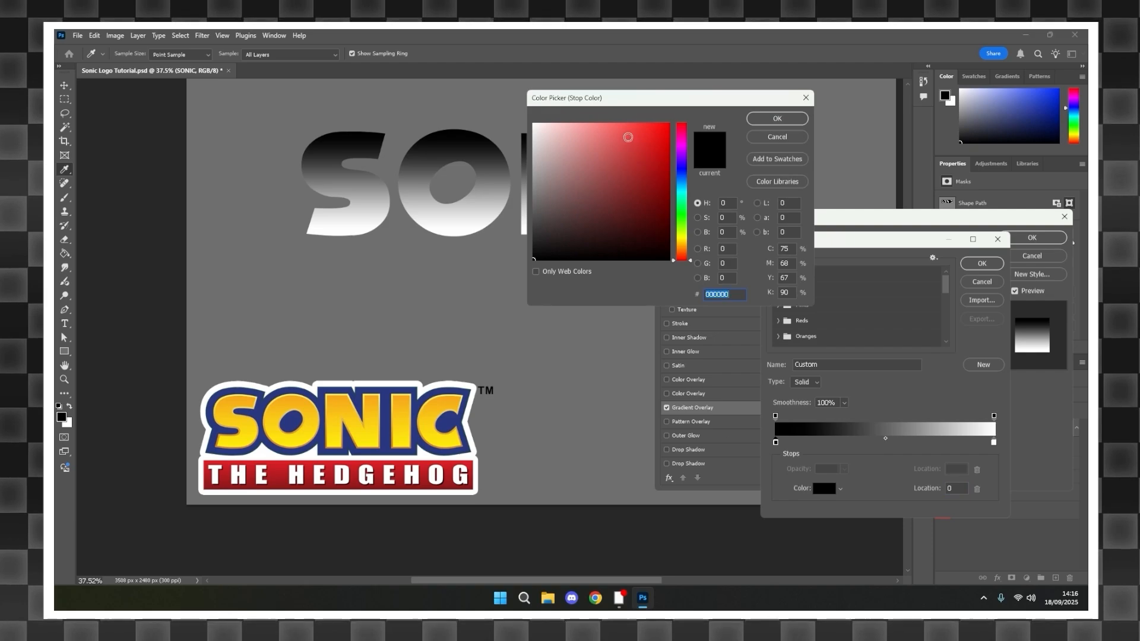
{"action": "left_click", "coordinate": [373, 393]}
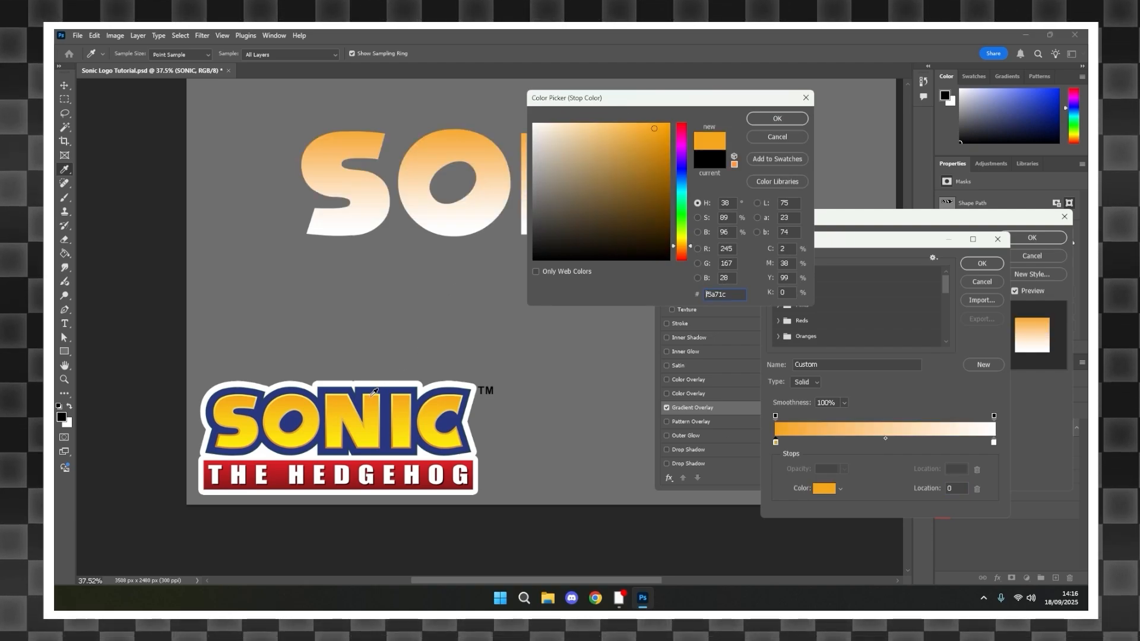
{"action": "left_click", "coordinate": [777, 119]}
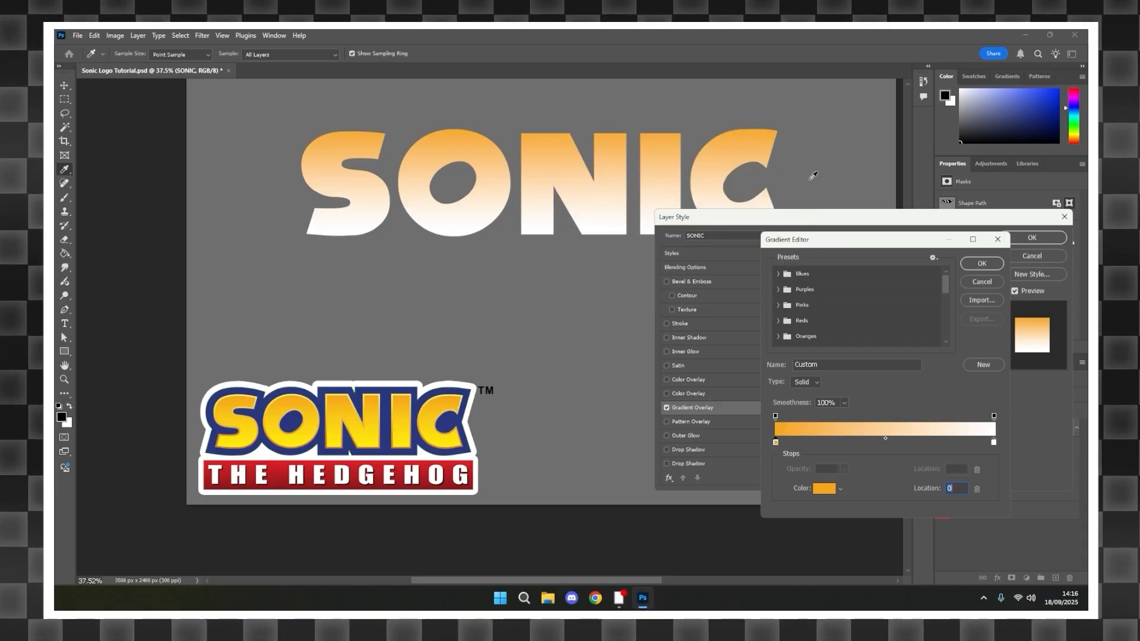
- Set the gradient's white stop to yellow fdeb0b, sampled from the bottom of the reference lettering, and apply the layer style
{"action": "left_click", "coordinate": [826, 489]}
{"action": "left_click", "coordinate": [375, 440]}
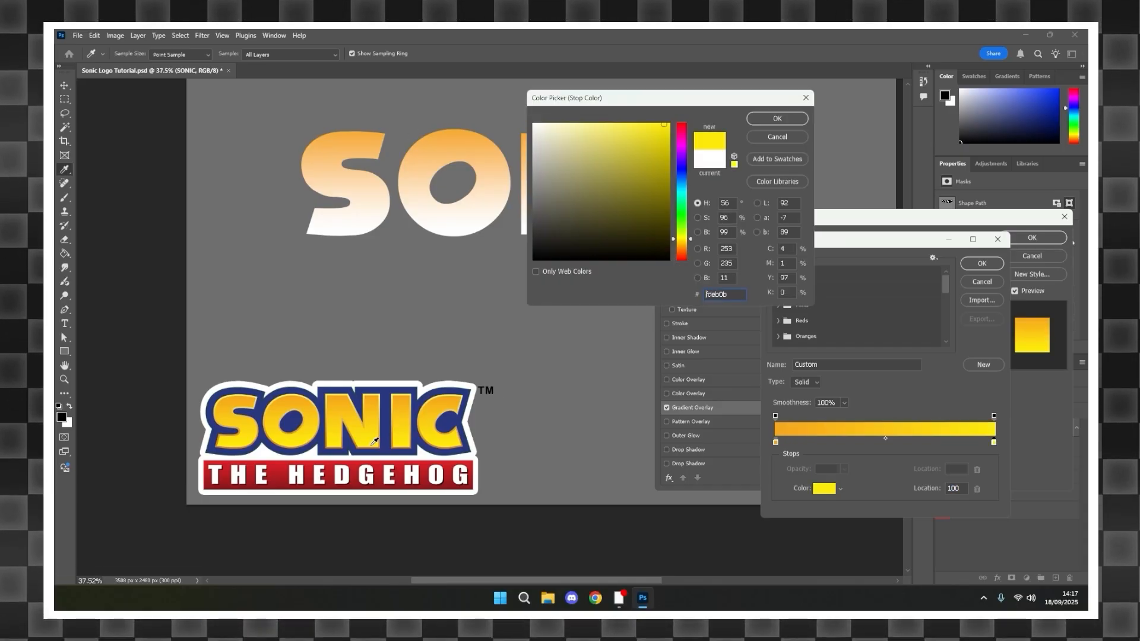
{"action": "key", "text": "Return"}
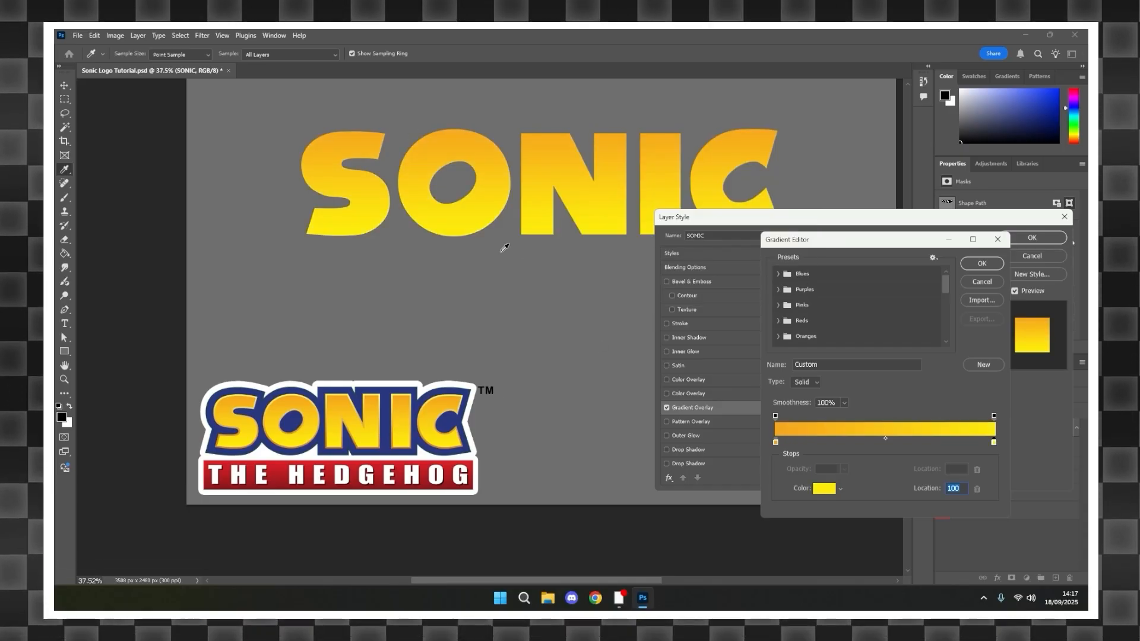
{"action": "left_click", "coordinate": [1003, 264]}
{"action": "left_click", "coordinate": [1047, 236]}
- Compare the gradient-filled SONIC lettering with the reference logo's letters and their outline
{"action": "scroll", "coordinate": [639, 189], "scroll_direction": "down", "scroll_amount": 2}
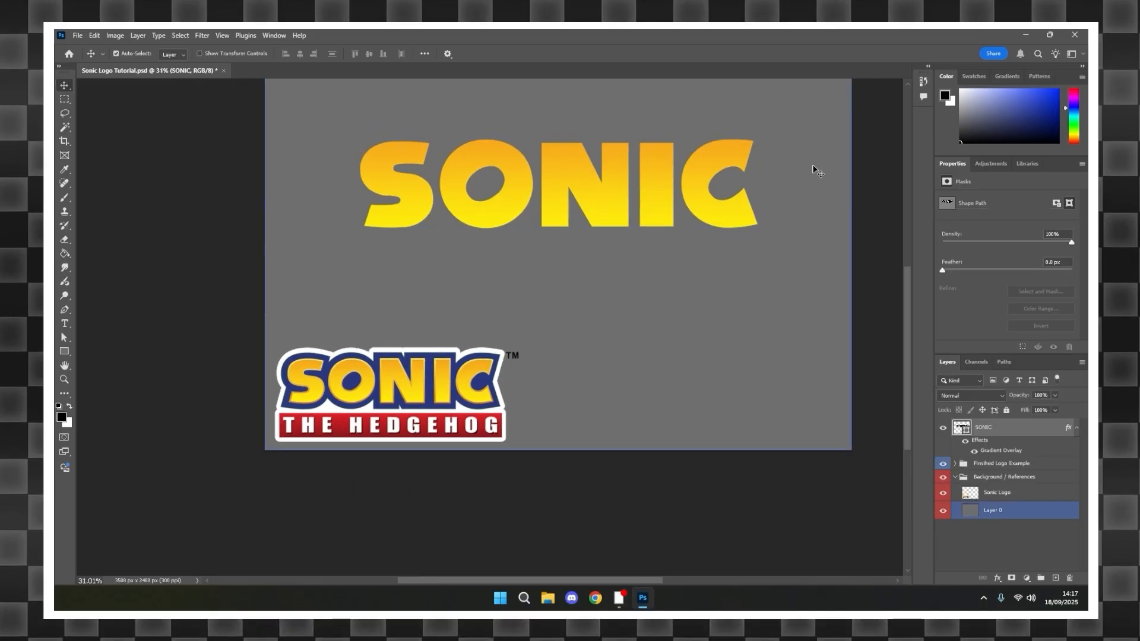
{"action": "left_click_drag", "start_coordinate": [817, 171], "coordinate": [776, 242]}
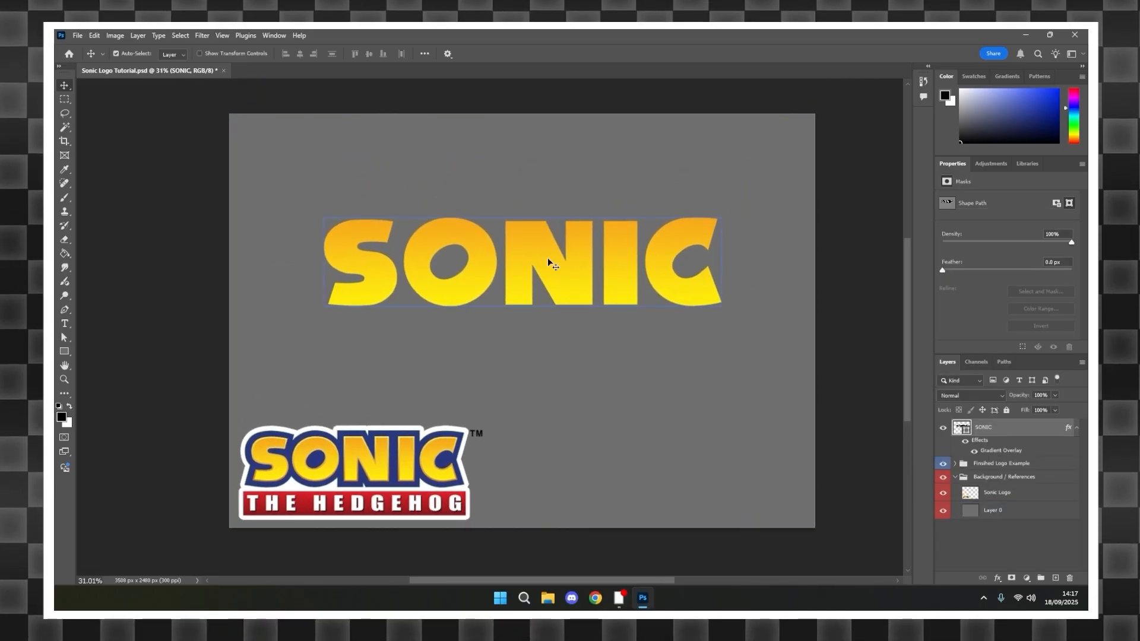
{"action": "scroll", "coordinate": [576, 252], "scroll_direction": "up", "scroll_amount": 1}
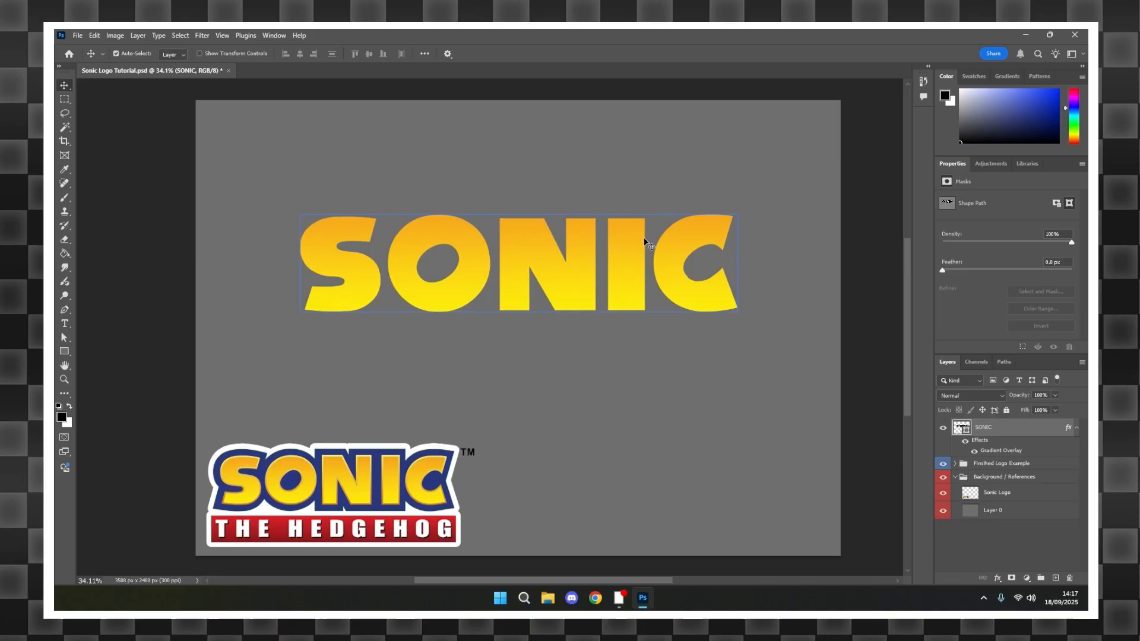
{"action": "mouse_move", "coordinate": [670, 181]}
{"action": "left_mouse_down"}
{"action": "mouse_move", "coordinate": [627, 178]}
{"action": "mouse_move", "coordinate": [677, 184]}
{"action": "left_mouse_up"}
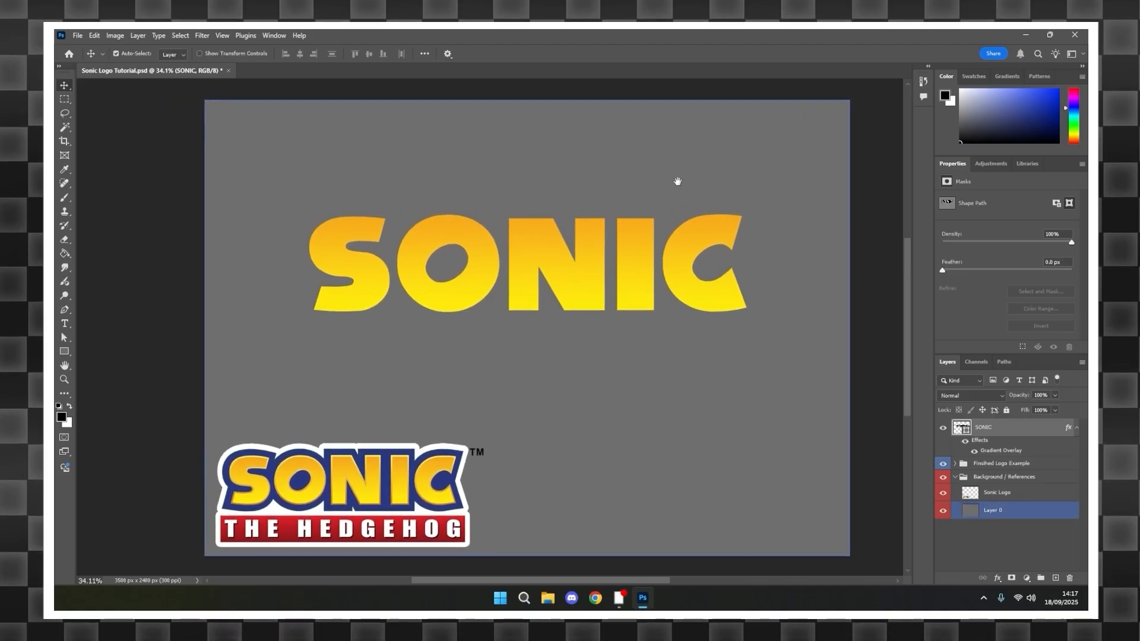
{"action": "scroll", "coordinate": [373, 454], "scroll_direction": "up", "scroll_amount": 3}
{"action": "left_click", "coordinate": [274, 520]}
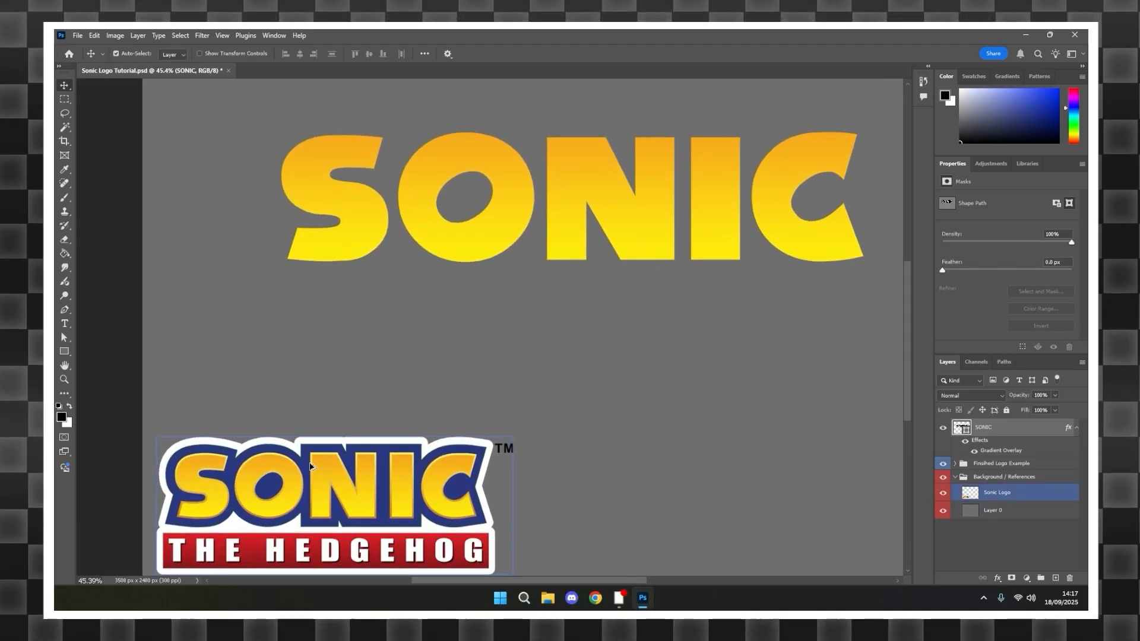
{"action": "scroll", "coordinate": [751, 420], "scroll_direction": "down", "scroll_amount": 2}
- With the Path Selection Tool, give the SONIC shape a black stroke about 15.6 px wide
{"action": "left_click", "coordinate": [1000, 422]}
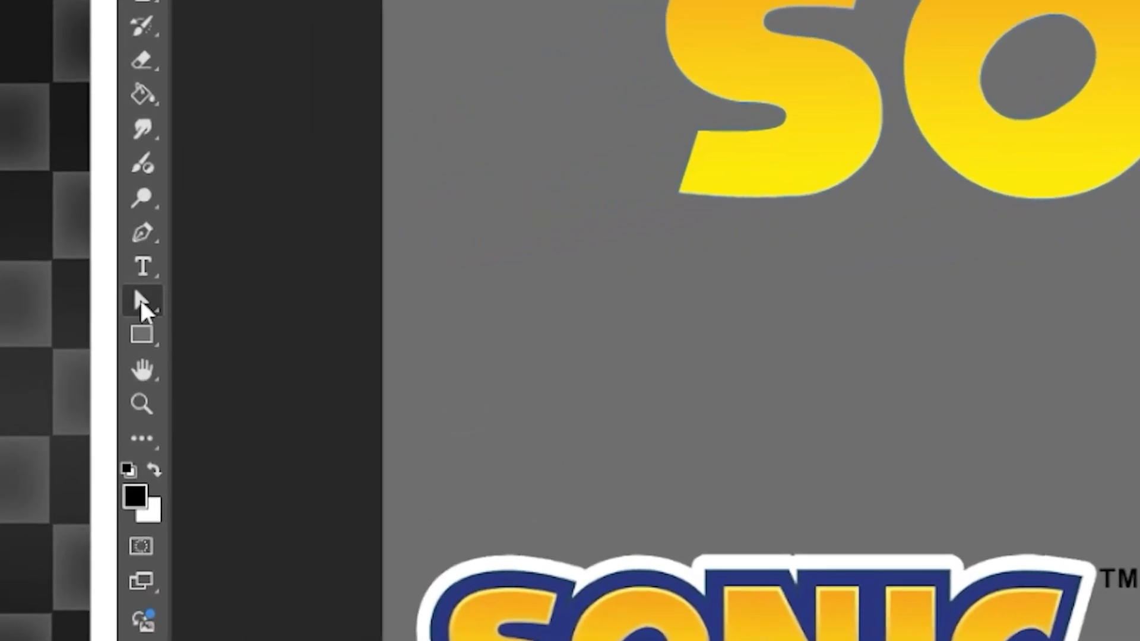
{"action": "left_click", "coordinate": [138, 300]}
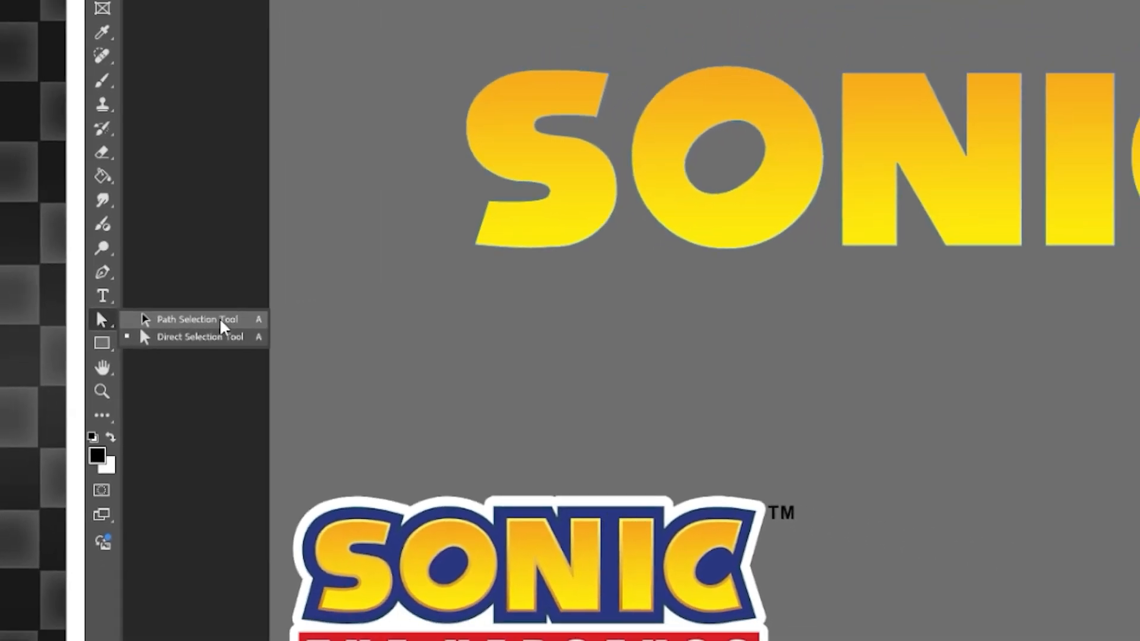
{"action": "left_click", "coordinate": [221, 322]}
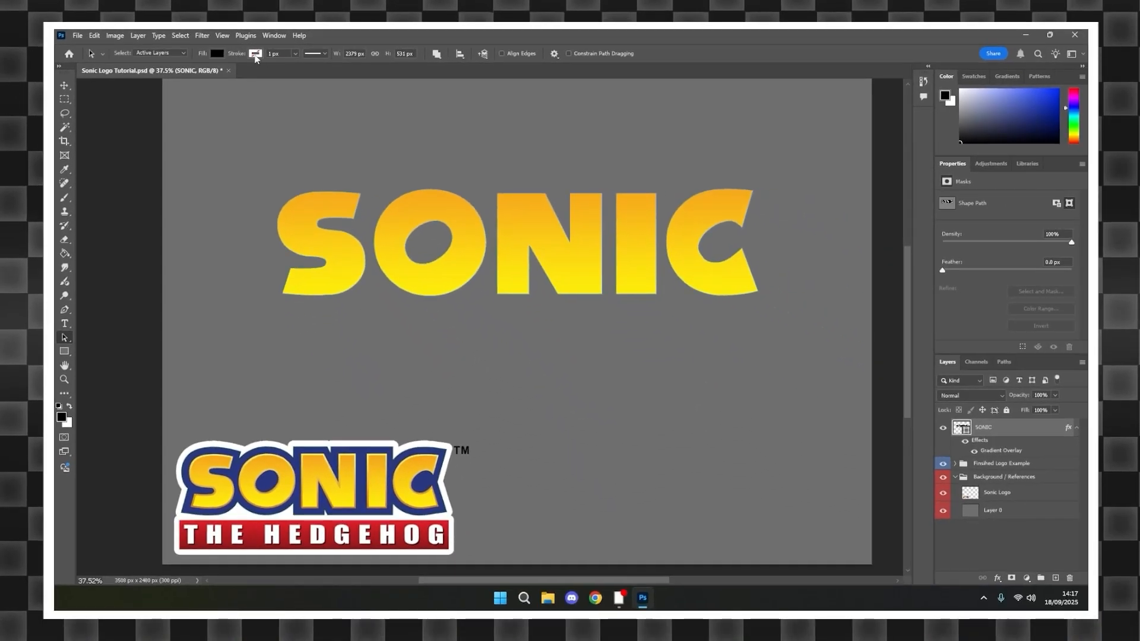
{"action": "left_click", "coordinate": [255, 54]}
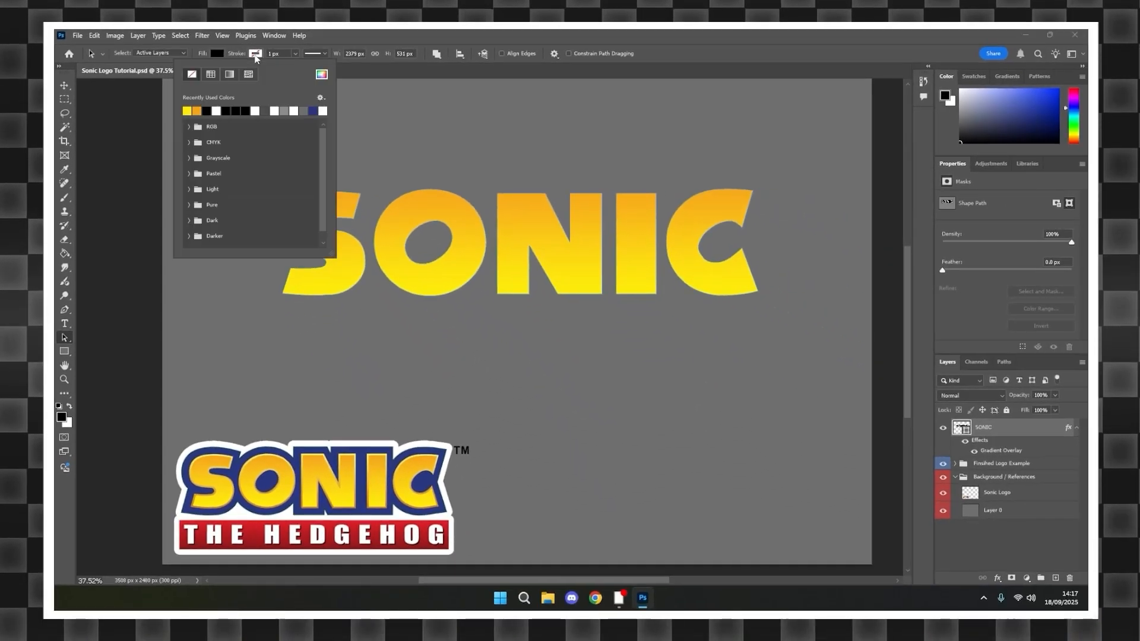
{"action": "left_click", "coordinate": [295, 54]}
{"action": "left_click_drag", "start_coordinate": [287, 66], "coordinate": [300, 70]}
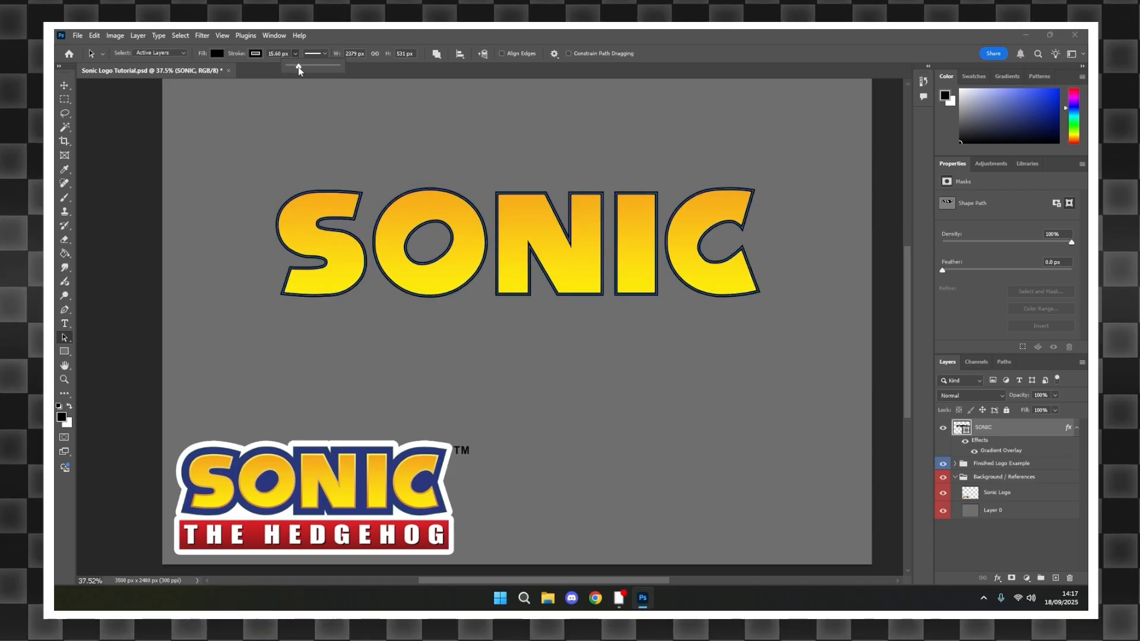
- Examine the outline around the reference logo's letters and compare it with the black-stroked SONIC lettering
{"action": "left_click", "coordinate": [71, 86]}
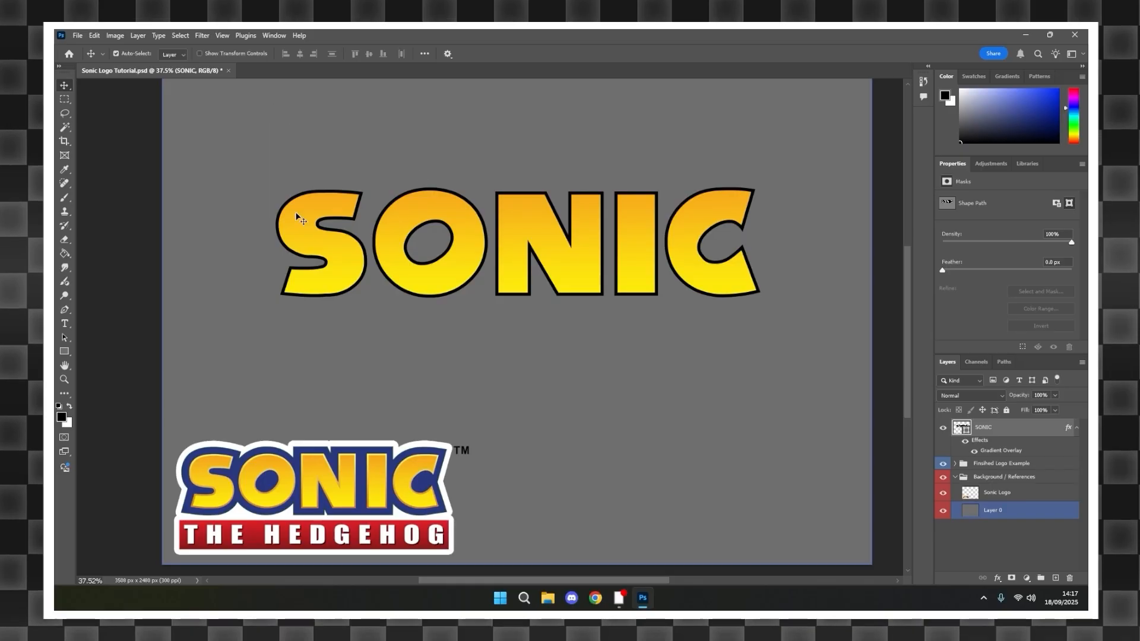
{"action": "left_click", "coordinate": [321, 478]}
{"action": "scroll", "coordinate": [273, 481], "scroll_direction": "up", "scroll_amount": 6}
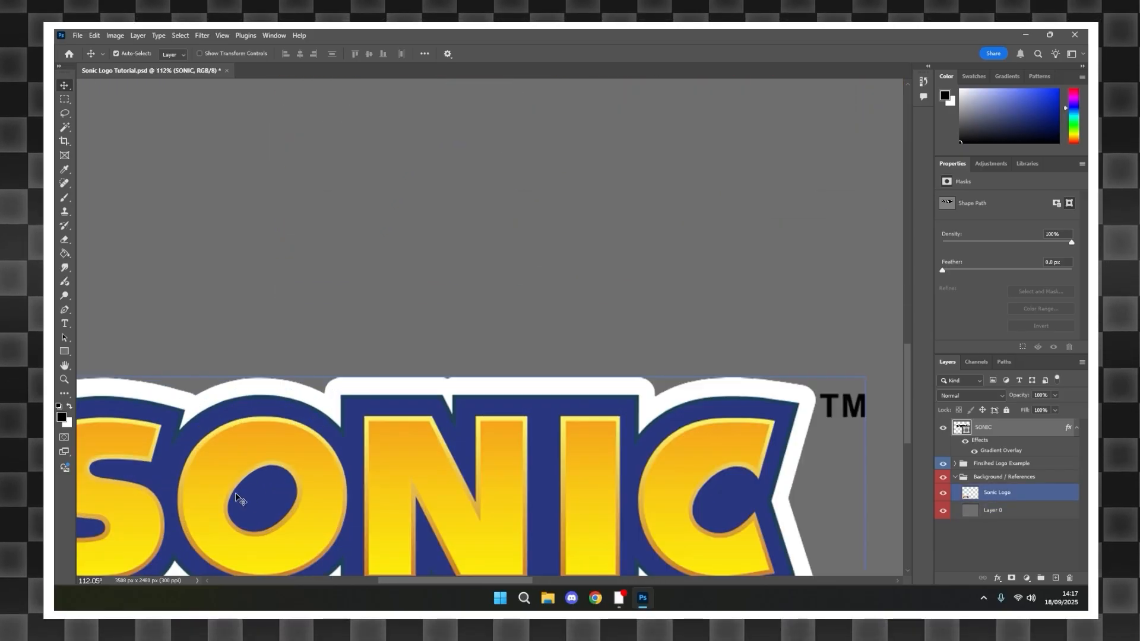
{"action": "scroll", "coordinate": [261, 436], "scroll_direction": "down", "scroll_amount": 4}
{"action": "left_click_drag", "start_coordinate": [531, 274], "coordinate": [402, 376]}
{"action": "scroll", "coordinate": [416, 365], "scroll_direction": "down", "scroll_amount": 2}
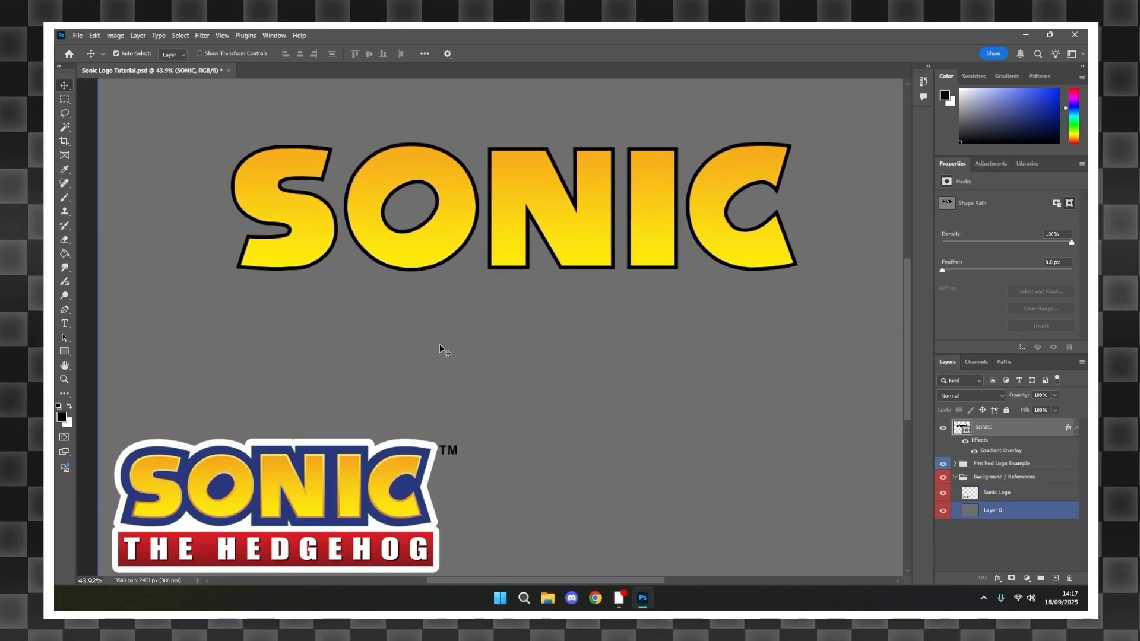
{"action": "left_click", "coordinate": [463, 356]}
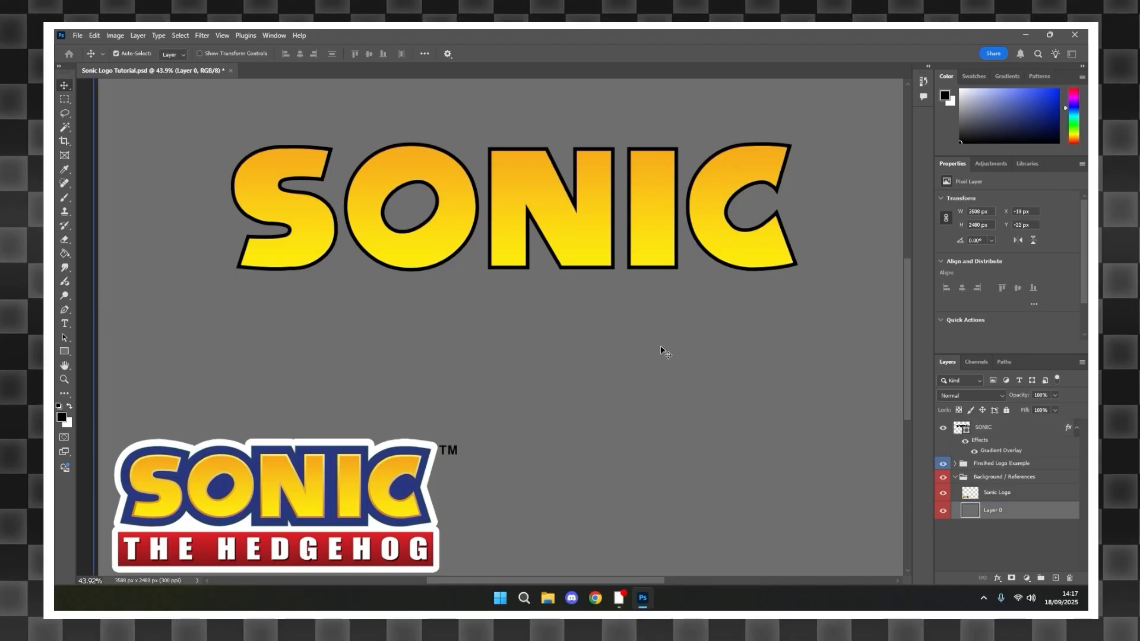
- Change the SONIC shape's stroke to a linear gradient with its black stop set to e0ab1d, sampled from the reference lettering's lower edge
{"action": "left_click", "coordinate": [65, 339]}
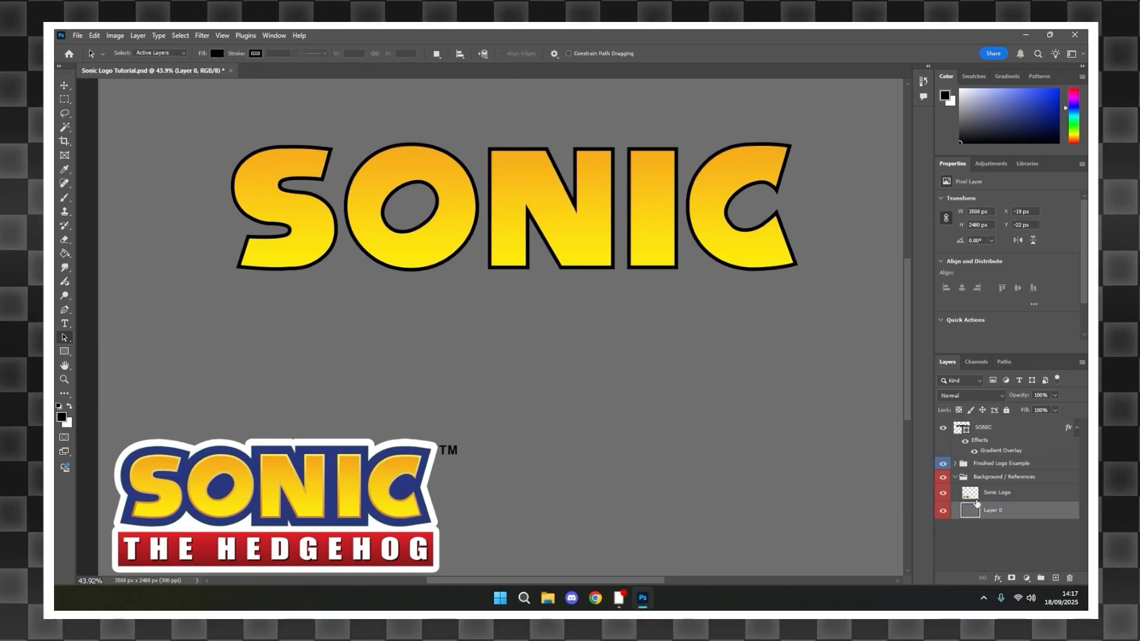
{"action": "left_click", "coordinate": [983, 427]}
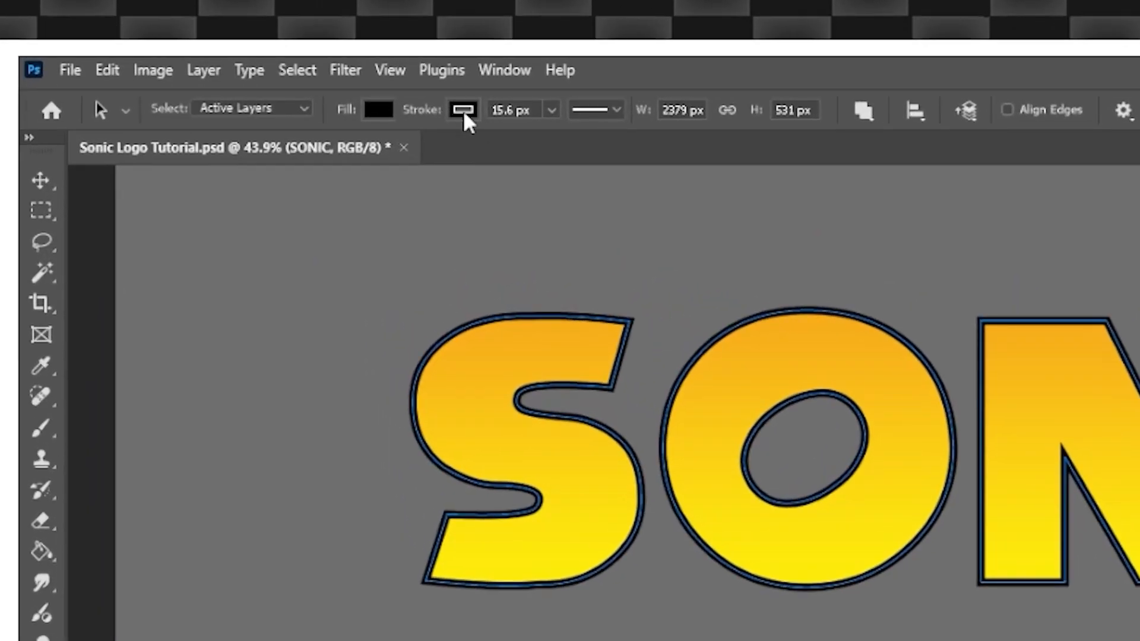
{"action": "left_click", "coordinate": [463, 110]}
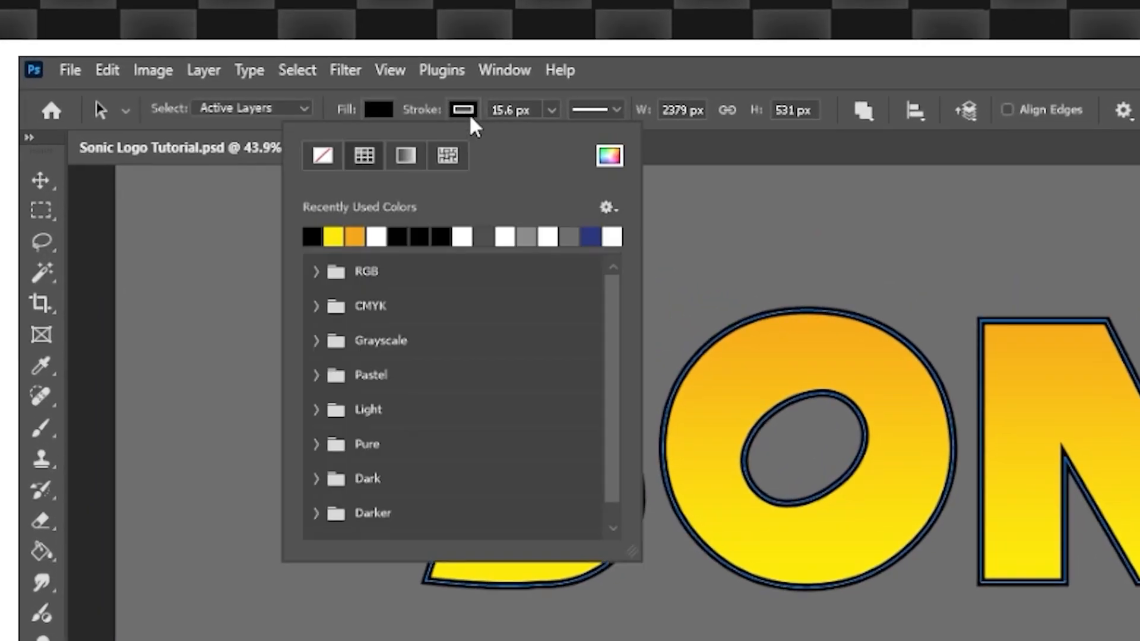
{"action": "left_click", "coordinate": [405, 156]}
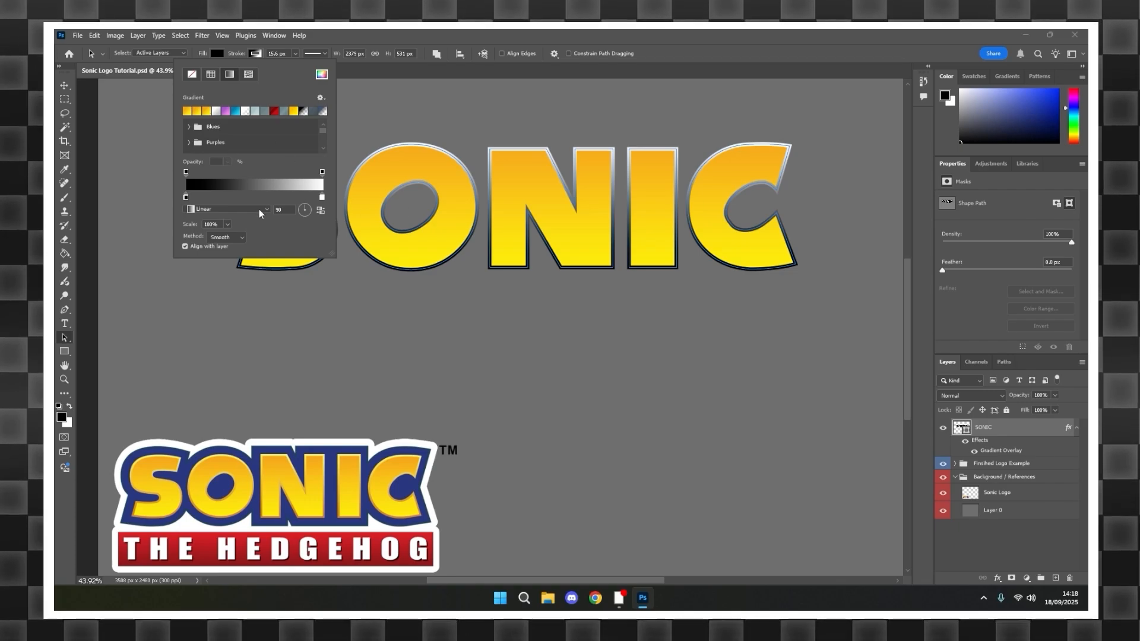
{"action": "double_click", "coordinate": [186, 197]}
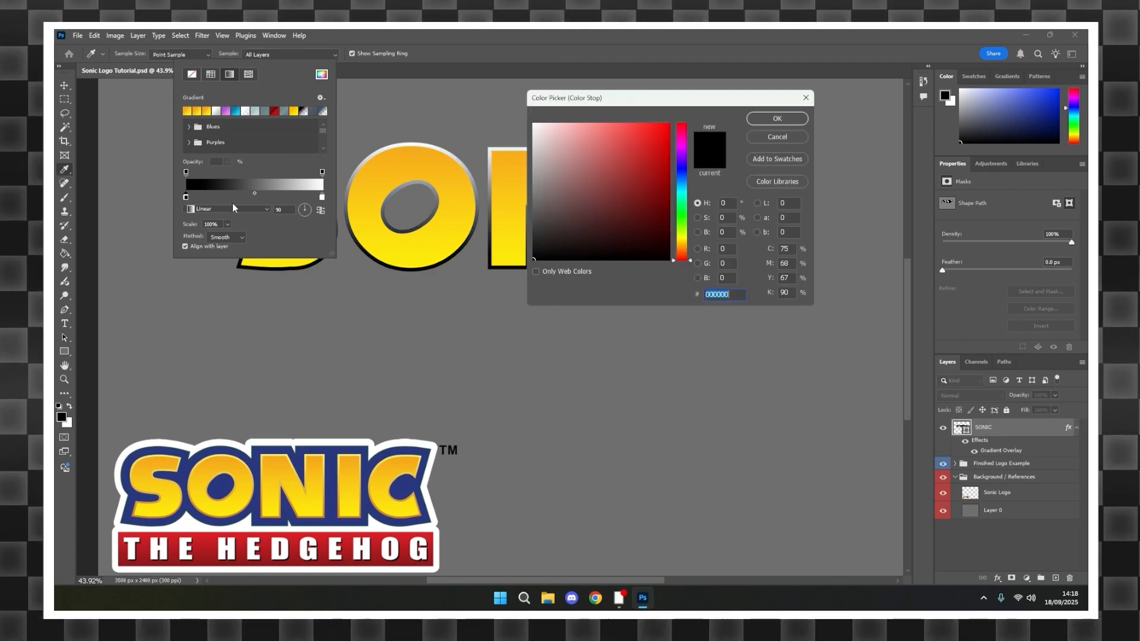
{"action": "left_click", "coordinate": [356, 513]}
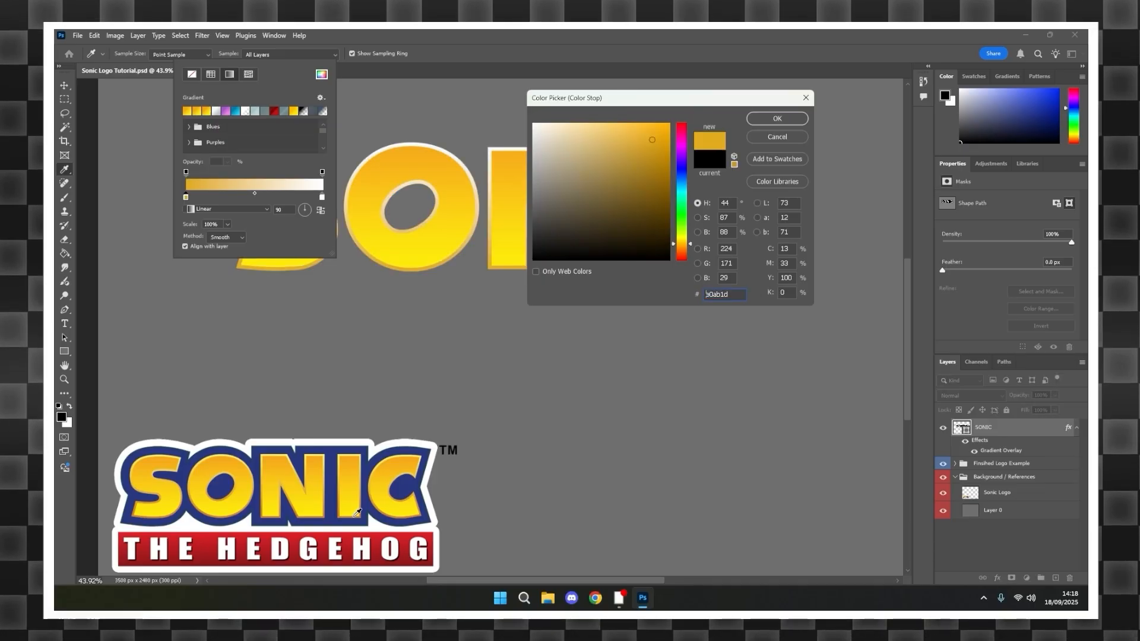
{"action": "key", "text": "Return"}
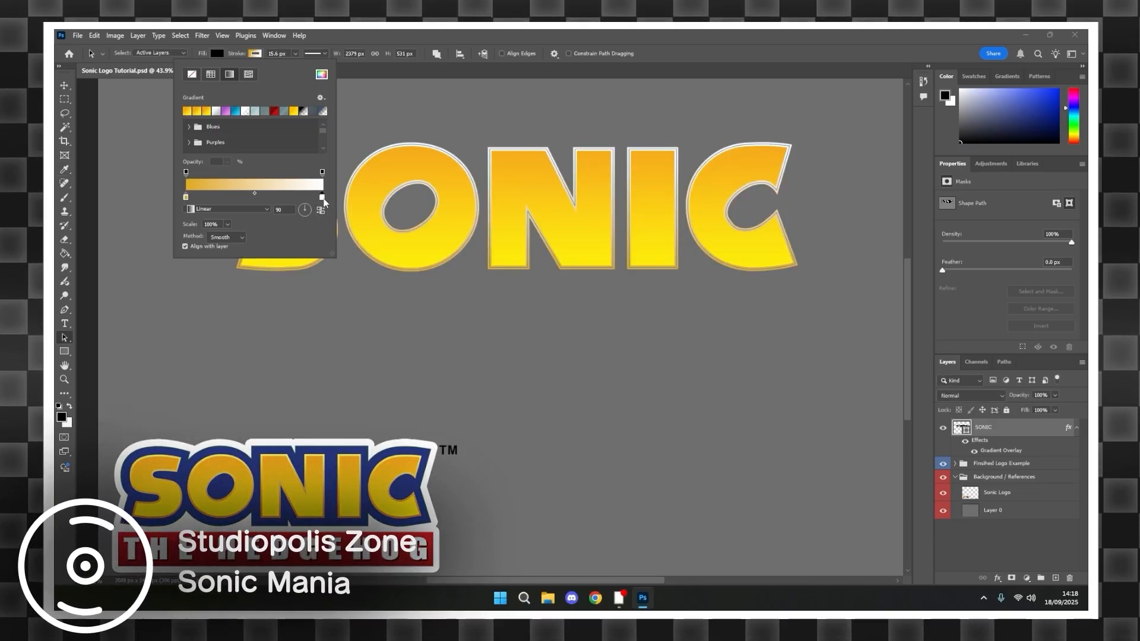
- Set the stroke gradient's white stop to light yellow fdef67, sampled from the upper edge of the reference letters
{"action": "double_click", "coordinate": [322, 198]}
{"action": "left_click", "coordinate": [355, 453]}
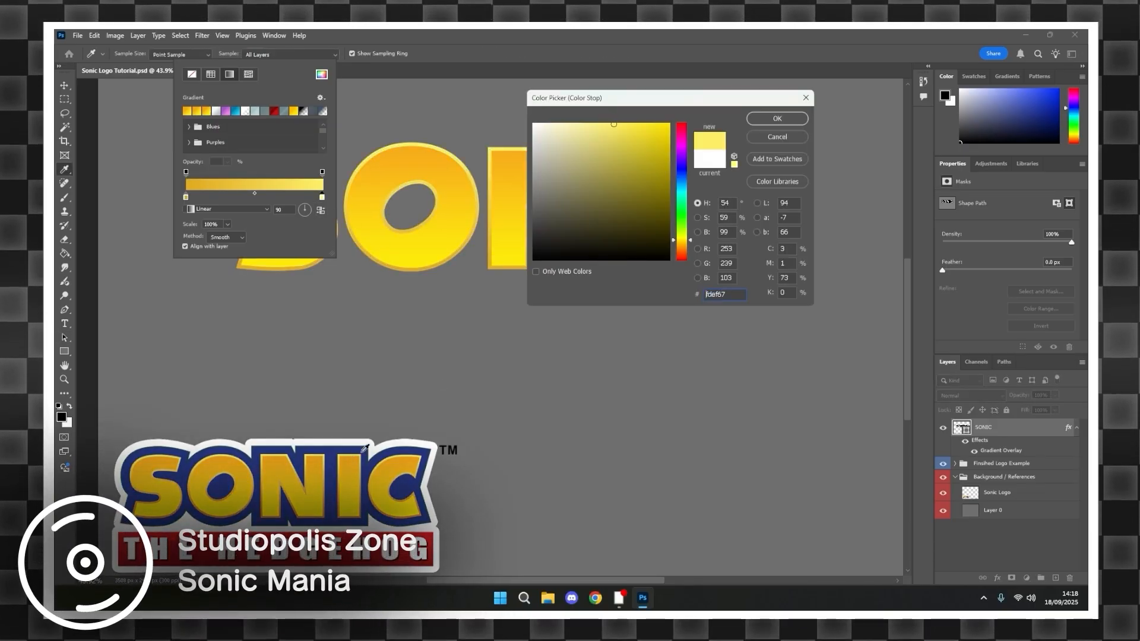
{"action": "left_click", "coordinate": [756, 119]}
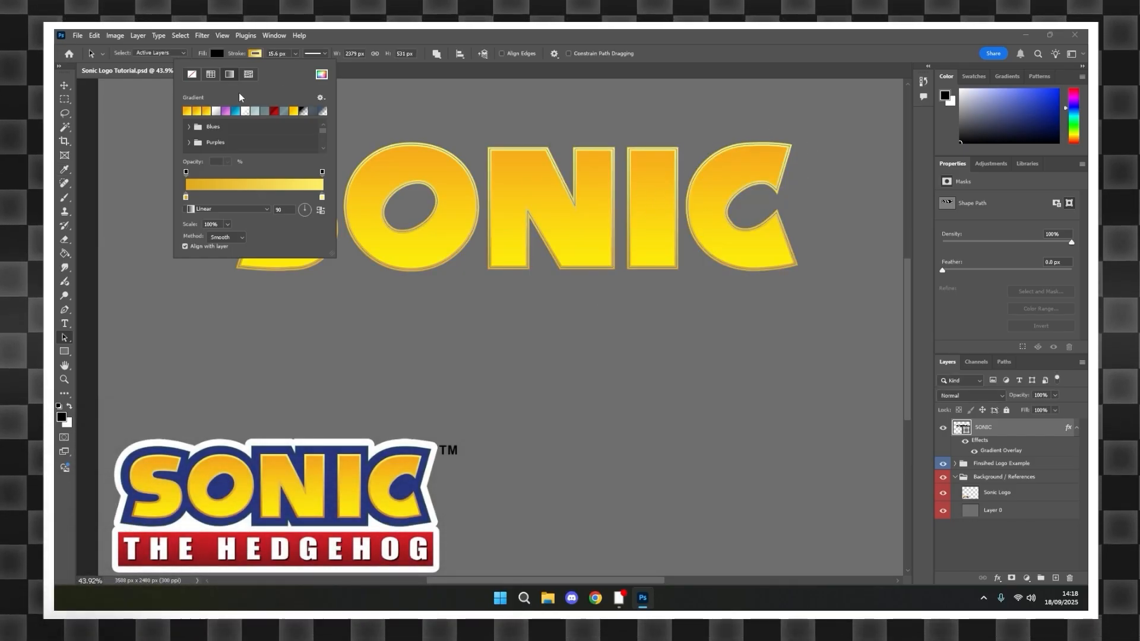
{"action": "left_click", "coordinate": [64, 86]}
{"action": "left_click", "coordinate": [504, 302]}
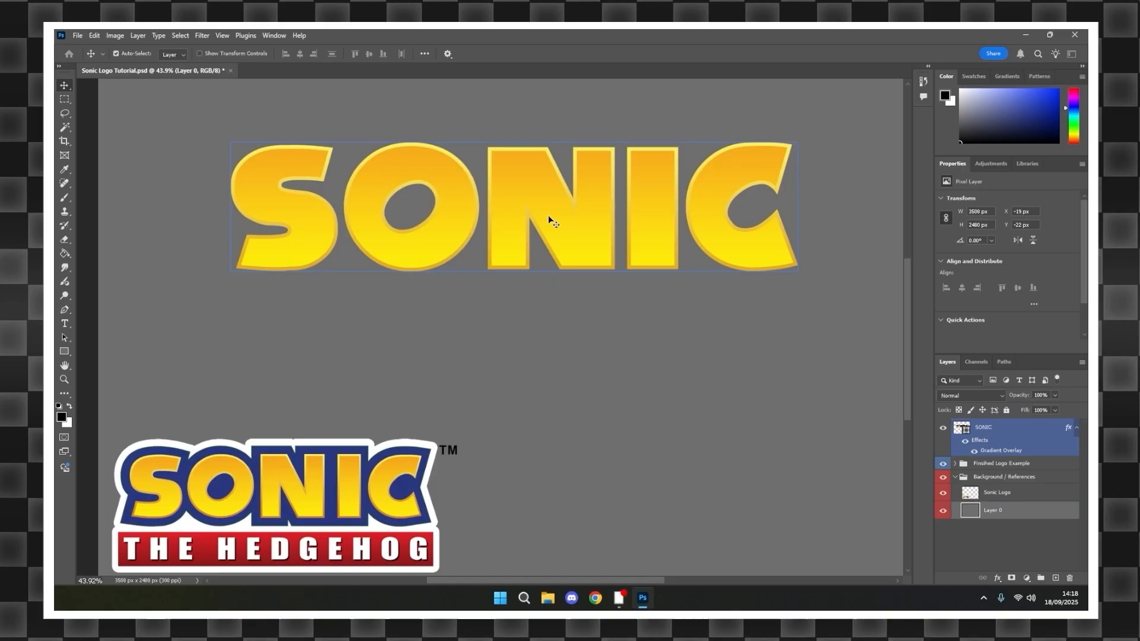
- With the Ellipse Tool, create a 2379 x 531 px ellipse and place it across the bottom of the SONIC lettering
{"action": "scroll", "coordinate": [565, 204], "scroll_direction": "down", "scroll_amount": 2}
{"action": "scroll", "coordinate": [789, 208], "scroll_direction": "down", "scroll_amount": 1}
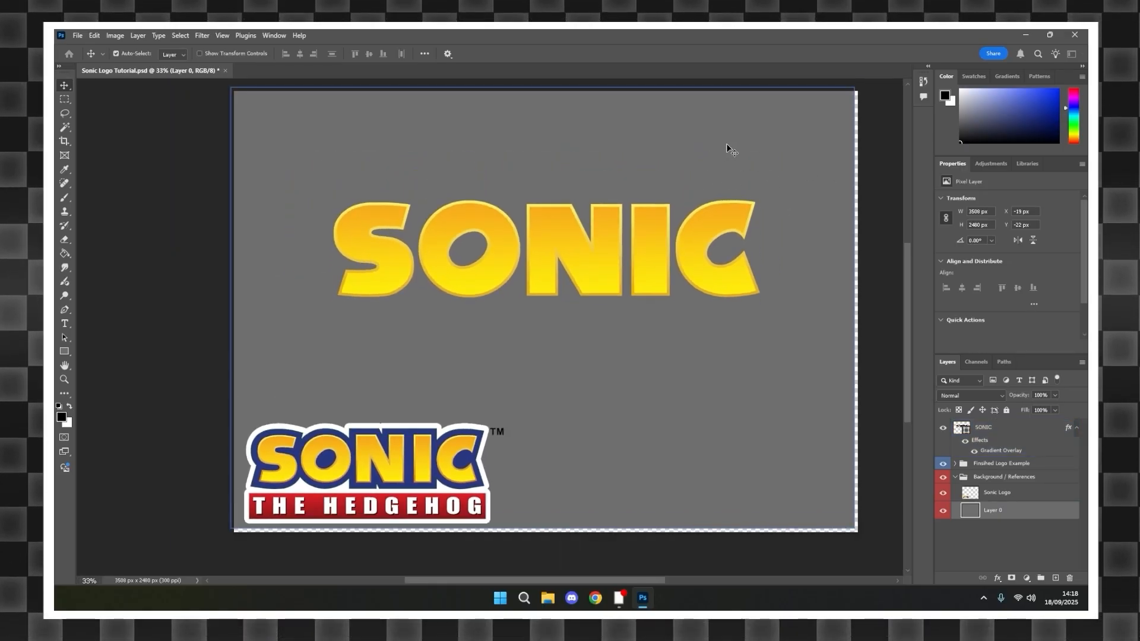
{"action": "scroll", "coordinate": [665, 249], "scroll_direction": "up", "scroll_amount": 1}
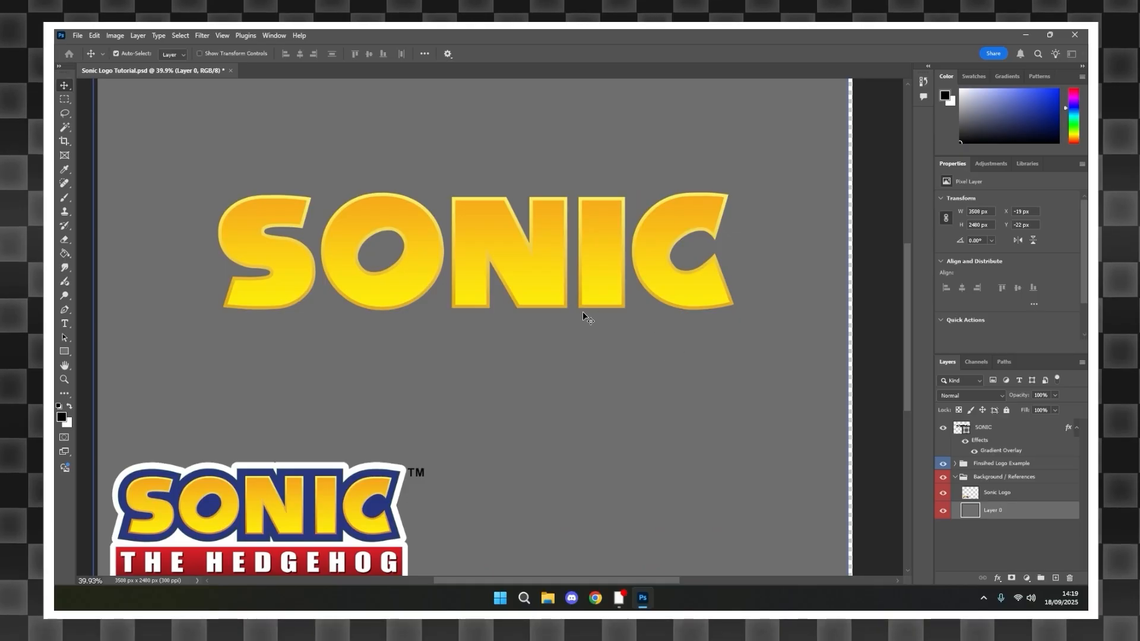
{"action": "left_click_drag", "start_coordinate": [556, 370], "coordinate": [593, 344]}
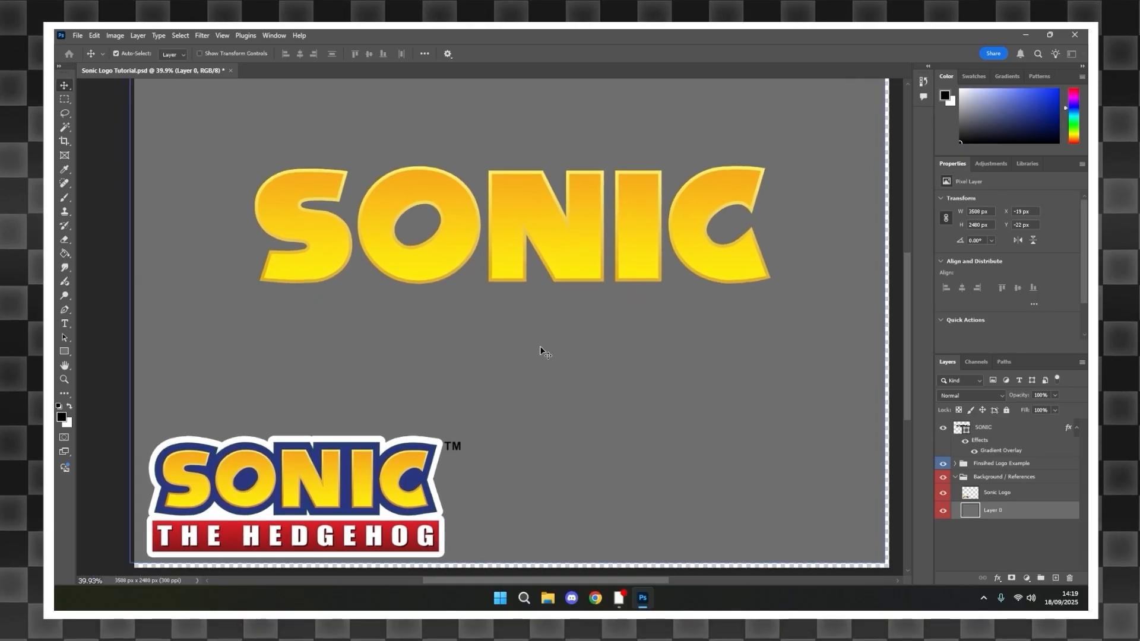
{"action": "left_click", "coordinate": [473, 278]}
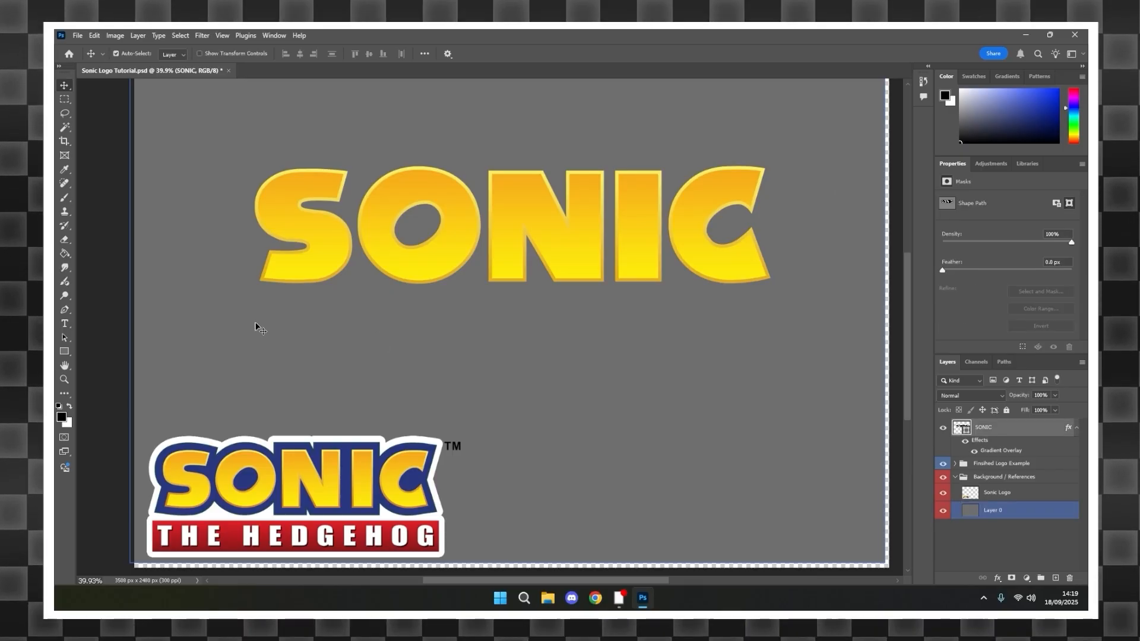
{"action": "left_click", "coordinate": [65, 352]}
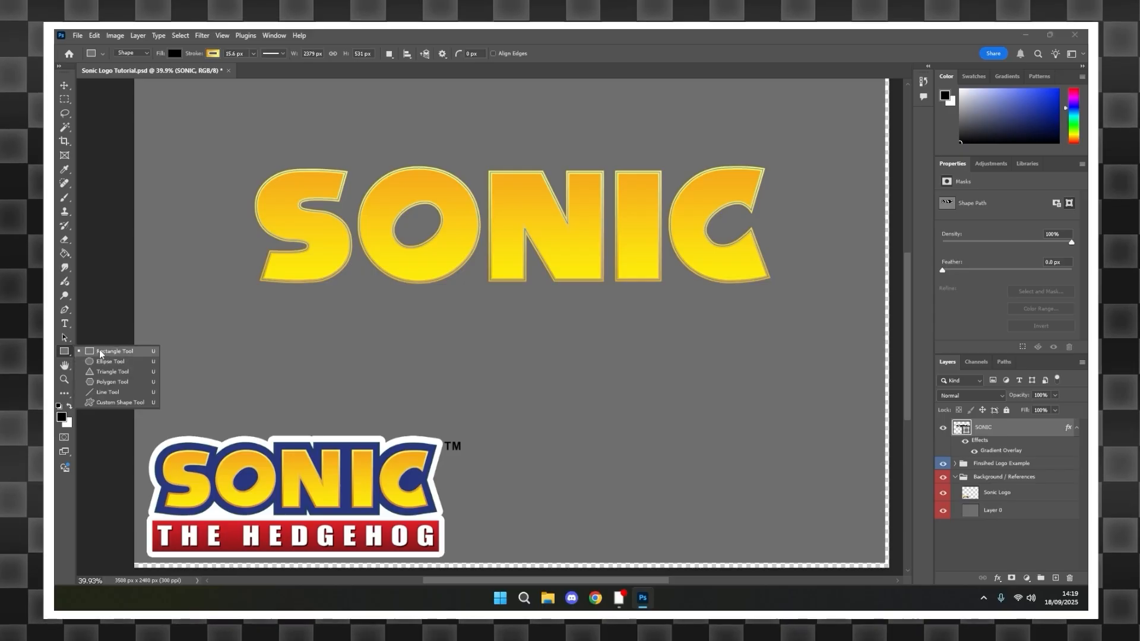
{"action": "left_click", "coordinate": [102, 362]}
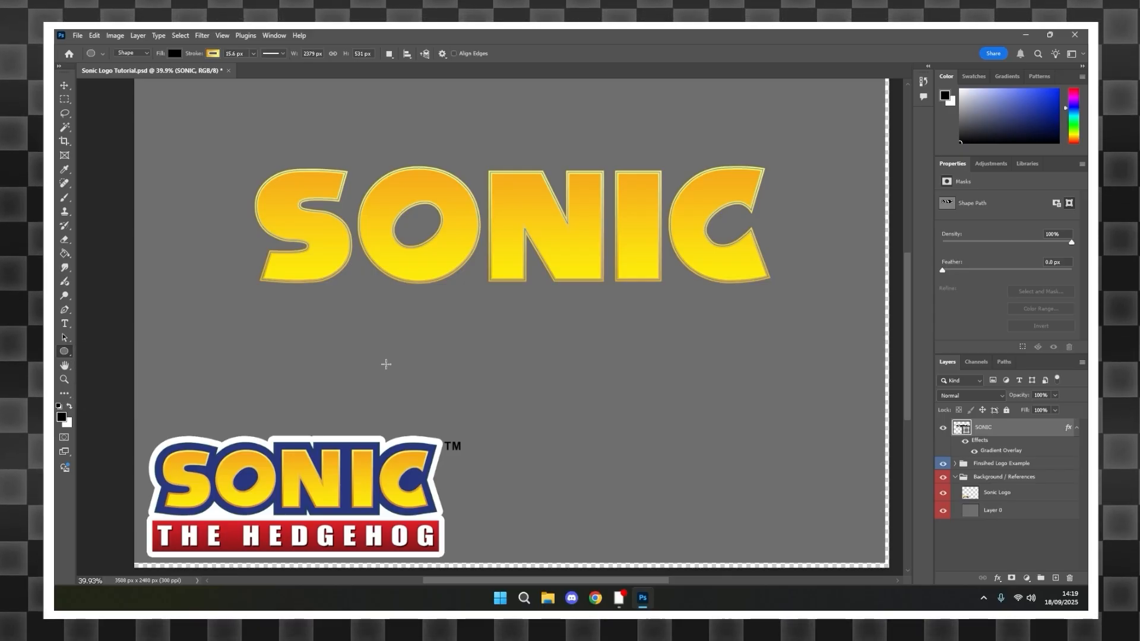
{"action": "left_click", "coordinate": [508, 346]}
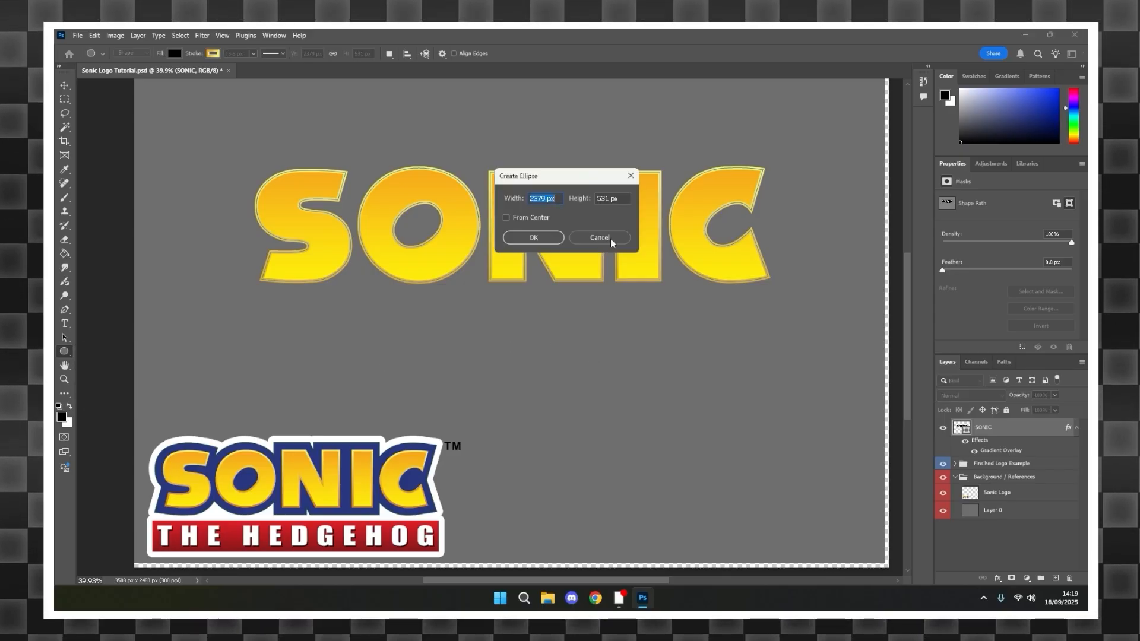
{"action": "left_click", "coordinate": [611, 239]}
{"action": "key", "text": "v"}
{"action": "left_click_drag", "start_coordinate": [617, 416], "coordinate": [452, 350]}
- Widen the ellipse to about 2411 px and move it up over the lower half of the SONIC letters
{"action": "key", "text": "ctrl+t"}
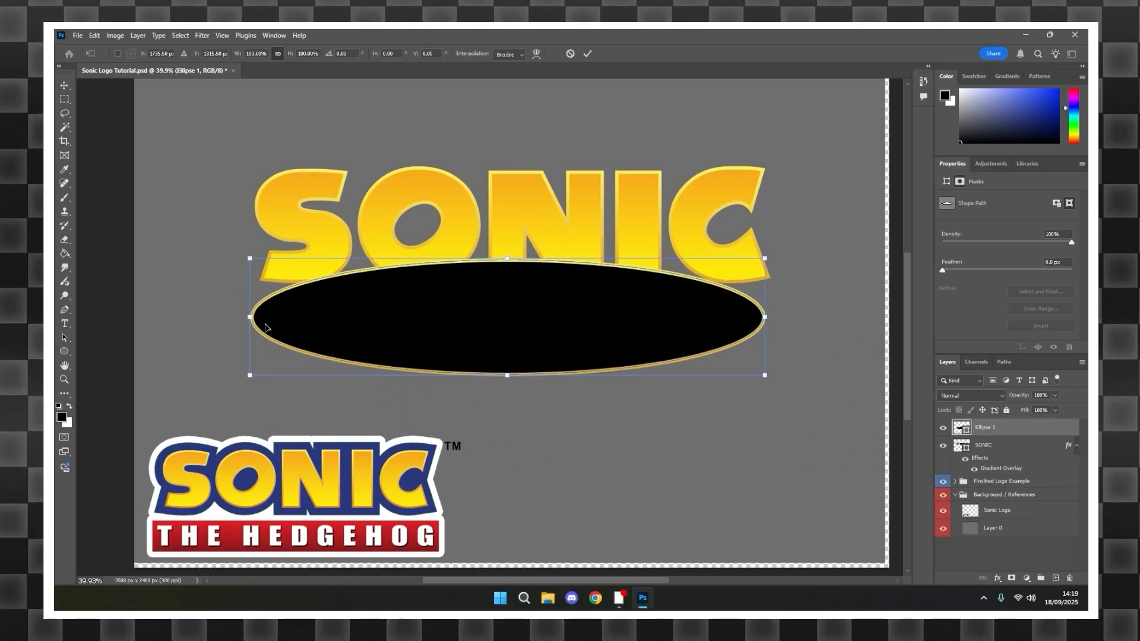
{"action": "mouse_move", "coordinate": [251, 318]}
{"action": "left_mouse_down"}
{"action": "mouse_move", "coordinate": [217, 317]}
{"action": "mouse_move", "coordinate": [244, 317]}
{"action": "left_mouse_up"}
{"action": "left_click_drag", "start_coordinate": [539, 333], "coordinate": [540, 312]}
{"action": "key", "text": "Return"}
- Remove the ellipse's fill and reduce its stroke width to 0 px
{"action": "left_click", "coordinate": [977, 276]}
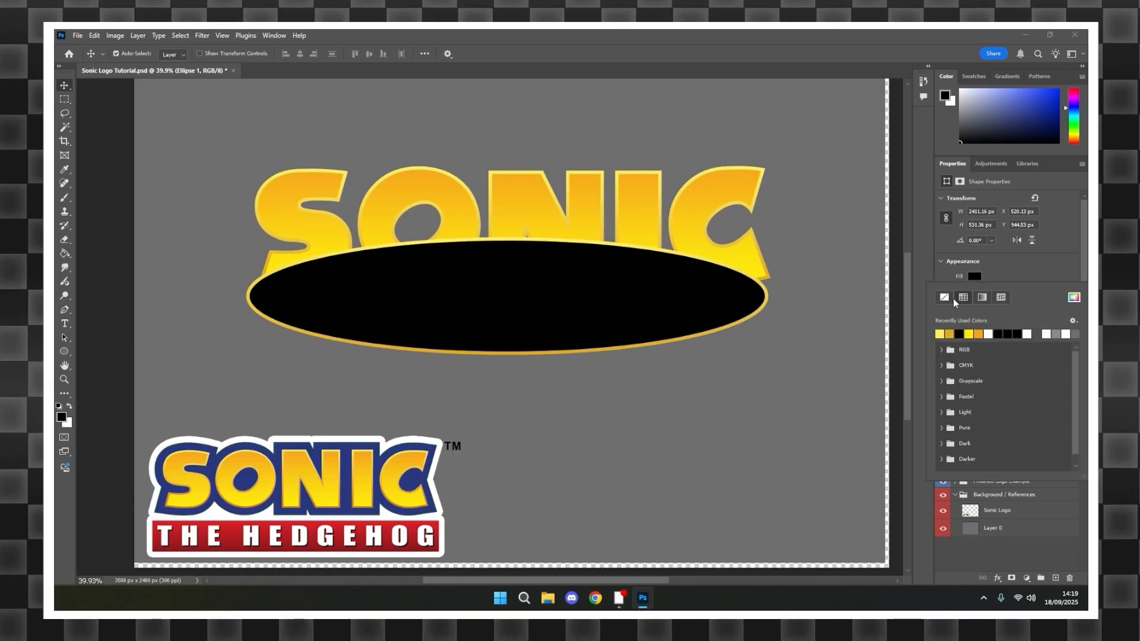
{"action": "left_click", "coordinate": [952, 298]}
{"action": "left_click_drag", "start_coordinate": [963, 321], "coordinate": [965, 301]}
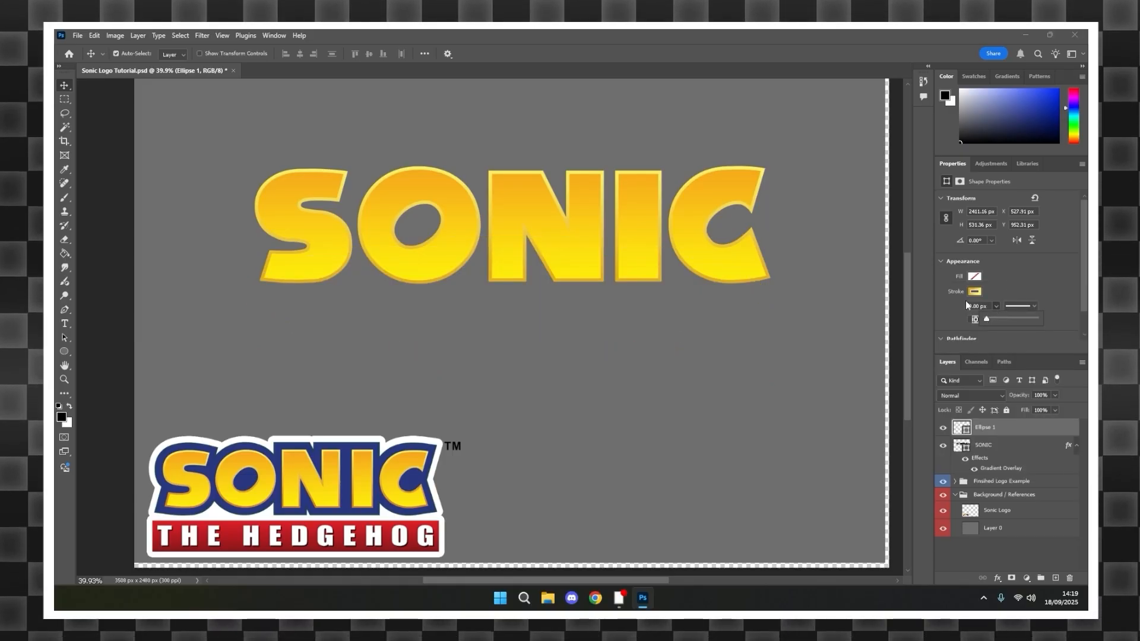
{"action": "left_click", "coordinate": [1001, 289]}
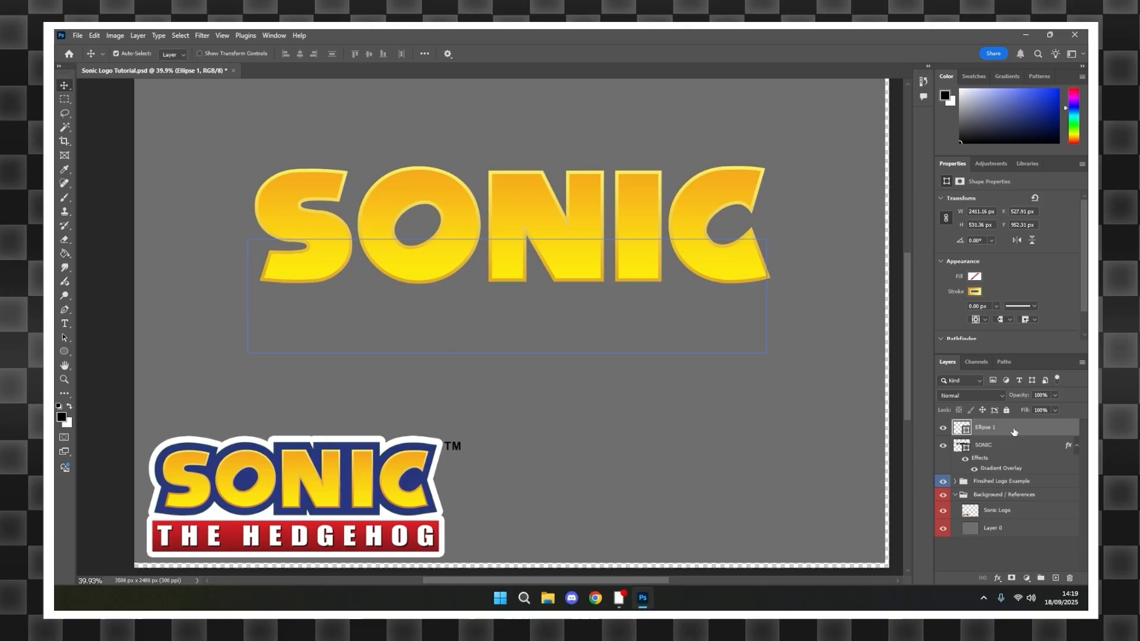
- Add a white Outer Glow to the ellipse with 100% opacity, 224 px size and 100% range, and center the ellipse under the lettering
{"action": "double_click", "coordinate": [1014, 429]}
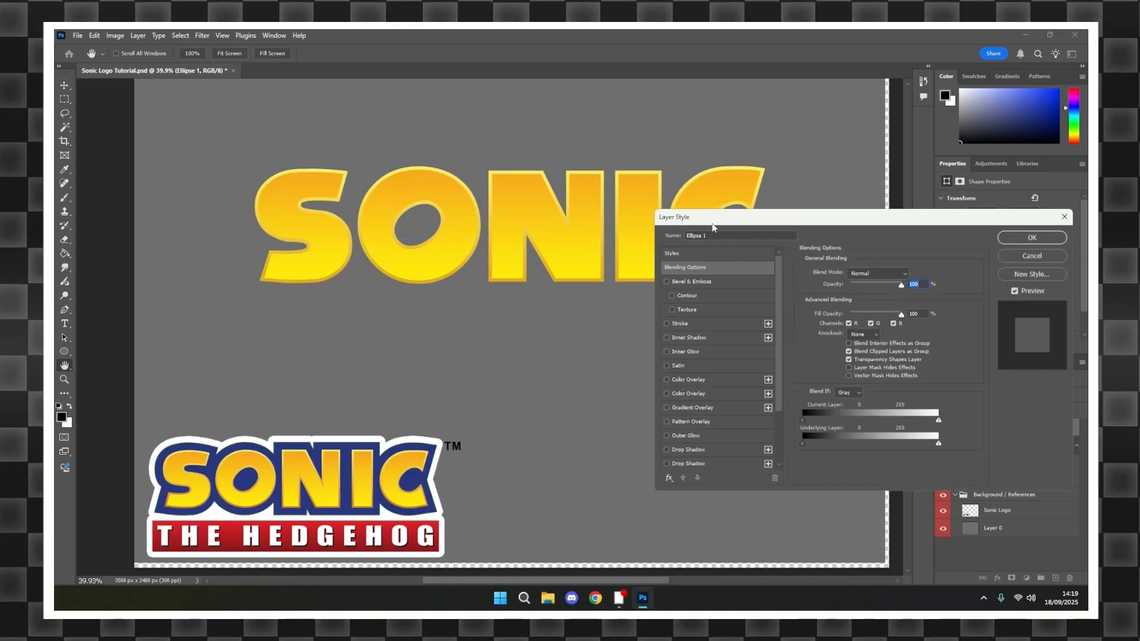
{"action": "scroll", "coordinate": [708, 323], "scroll_direction": "down", "scroll_amount": 1}
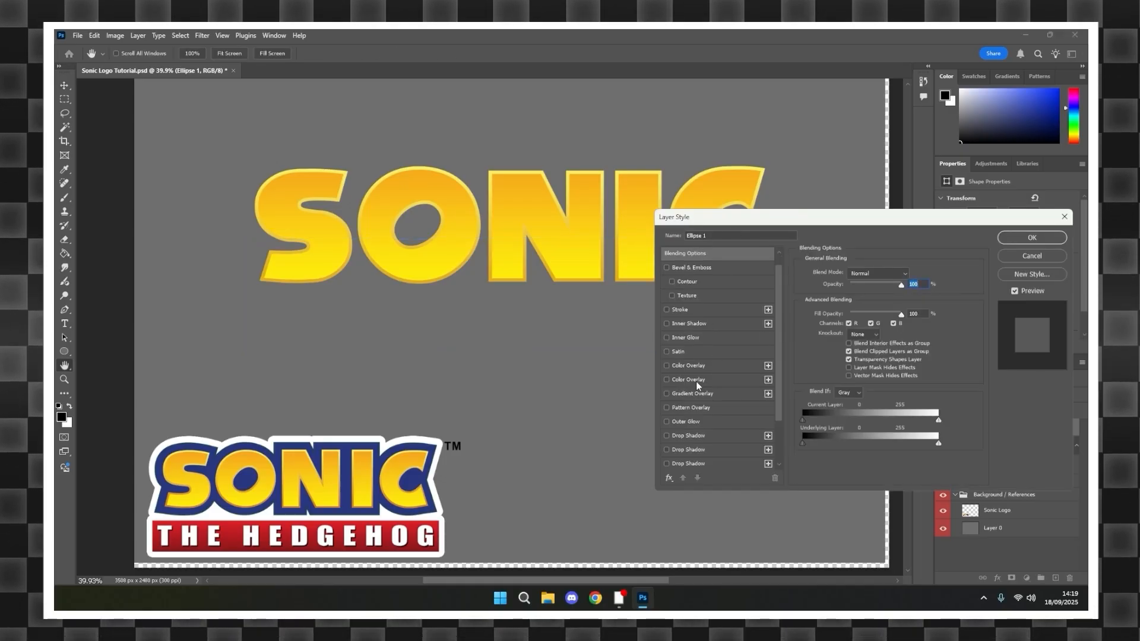
{"action": "left_click", "coordinate": [666, 422]}
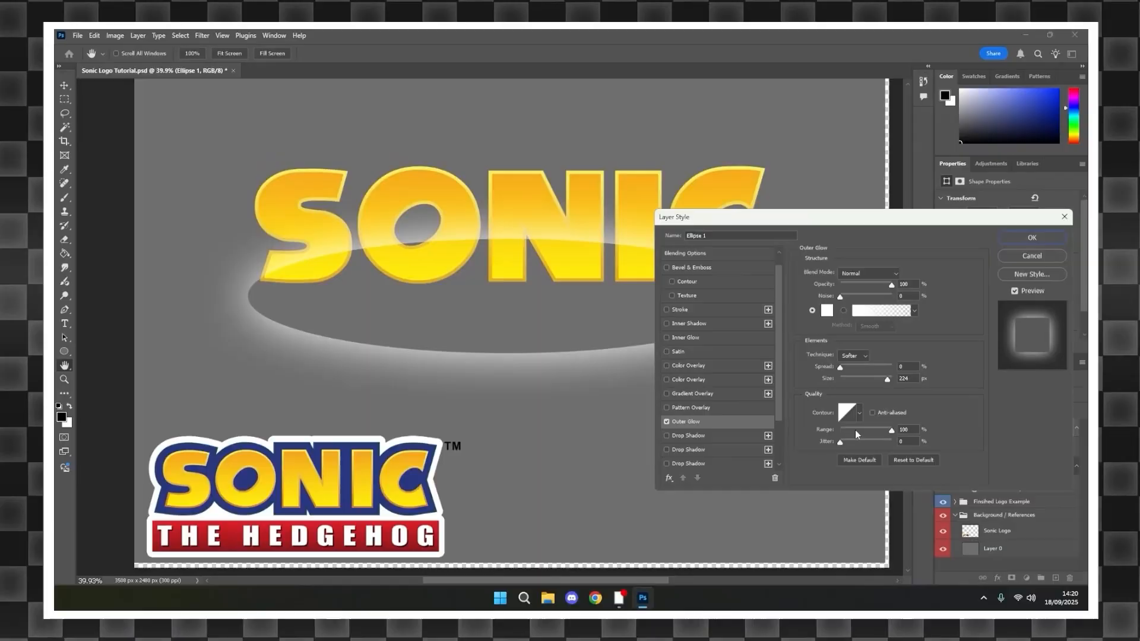
{"action": "key", "text": "Return"}
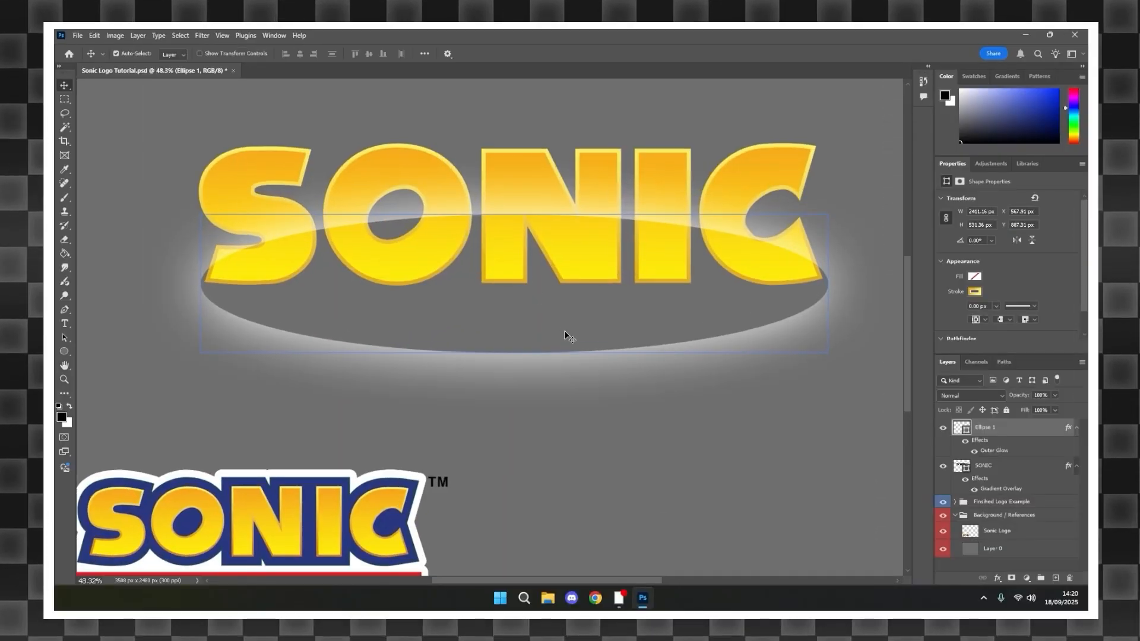
{"action": "mouse_move", "coordinate": [567, 336]}
{"action": "left_mouse_down"}
{"action": "mouse_move", "coordinate": [552, 331]}
{"action": "mouse_move", "coordinate": [562, 333]}
{"action": "left_mouse_up"}
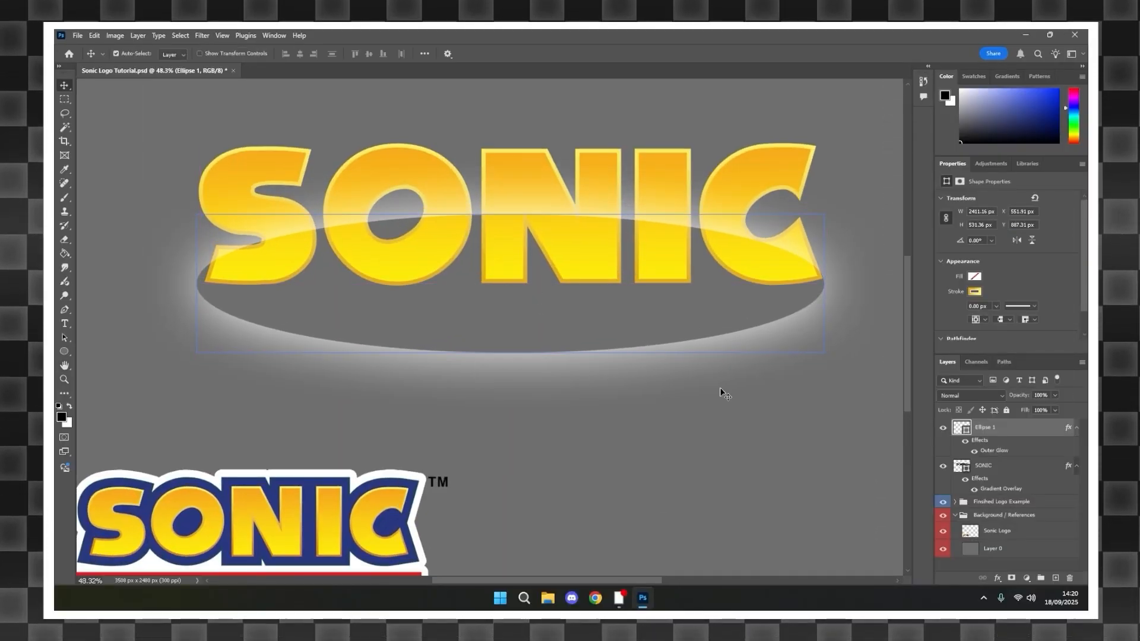
- Clip the glowing ellipse layer to the SONIC shape with a clipping mask
{"action": "right_click", "coordinate": [1012, 432]}
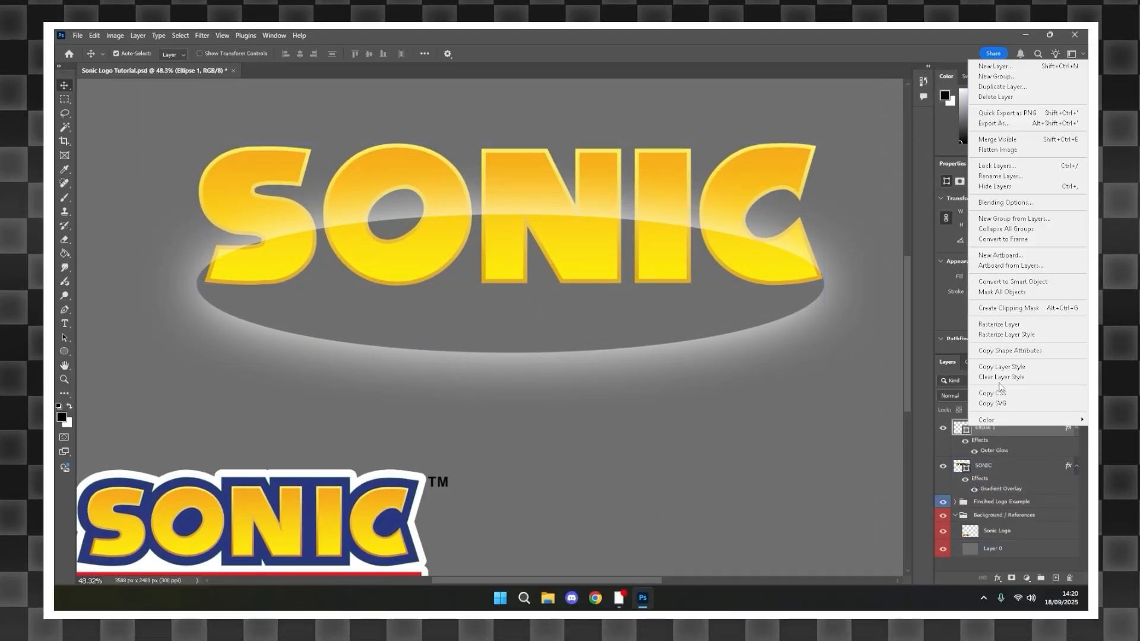
{"action": "left_click", "coordinate": [1013, 308]}
{"action": "left_click", "coordinate": [819, 344]}
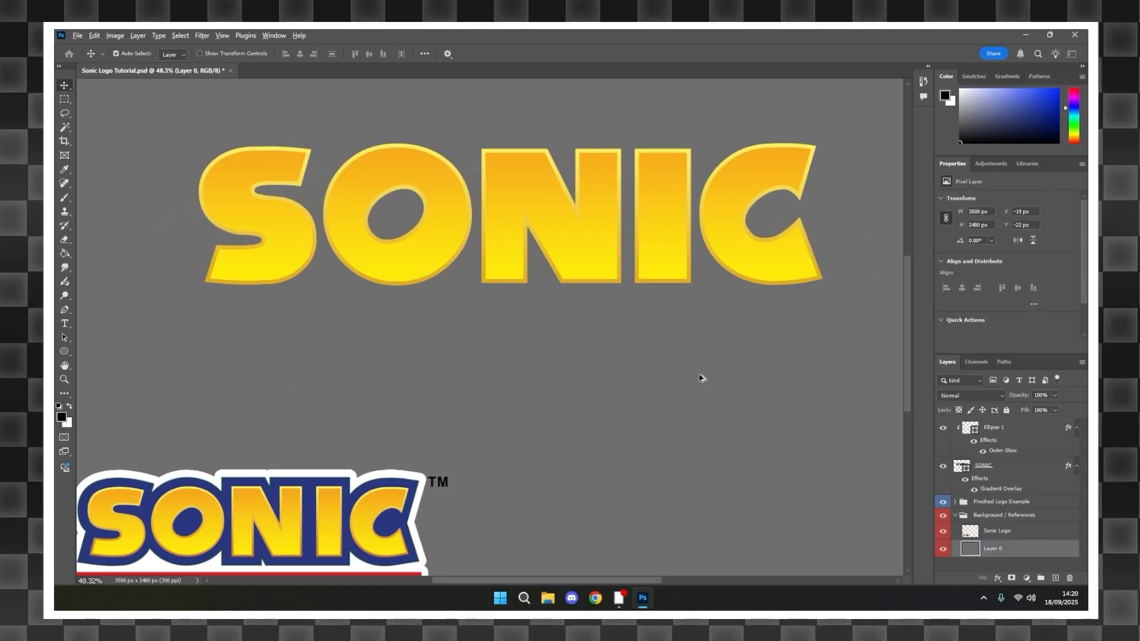
- Duplicate the SONIC shape layer
{"action": "scroll", "coordinate": [702, 379], "scroll_direction": "down", "scroll_amount": 2}
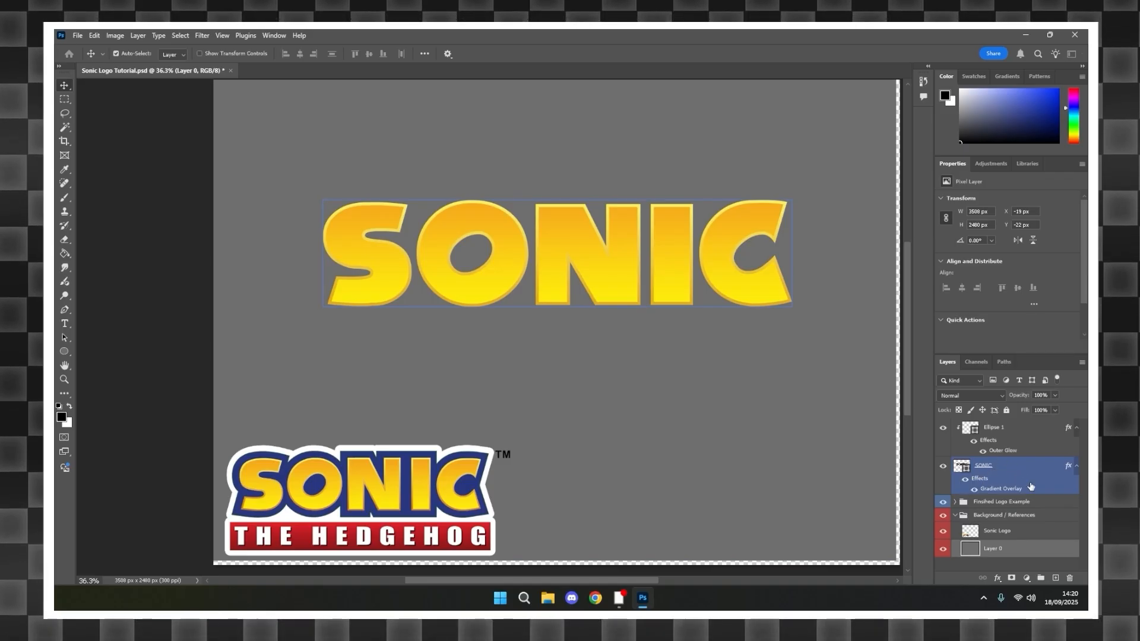
{"action": "left_click", "coordinate": [1000, 469]}
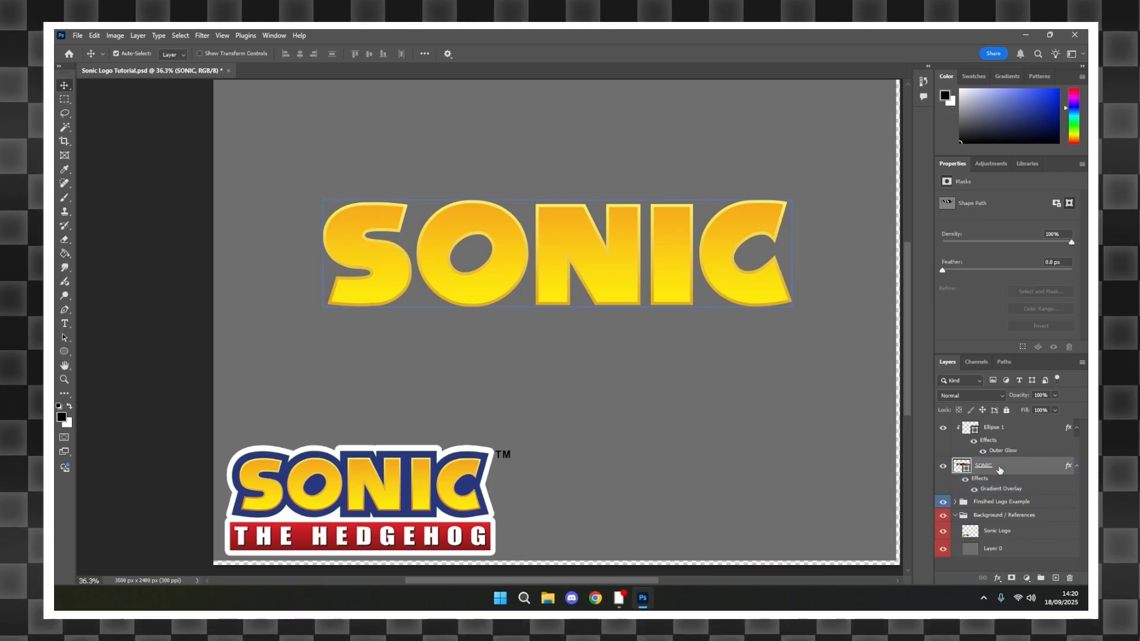
{"action": "key", "text": "ctrl+j"}
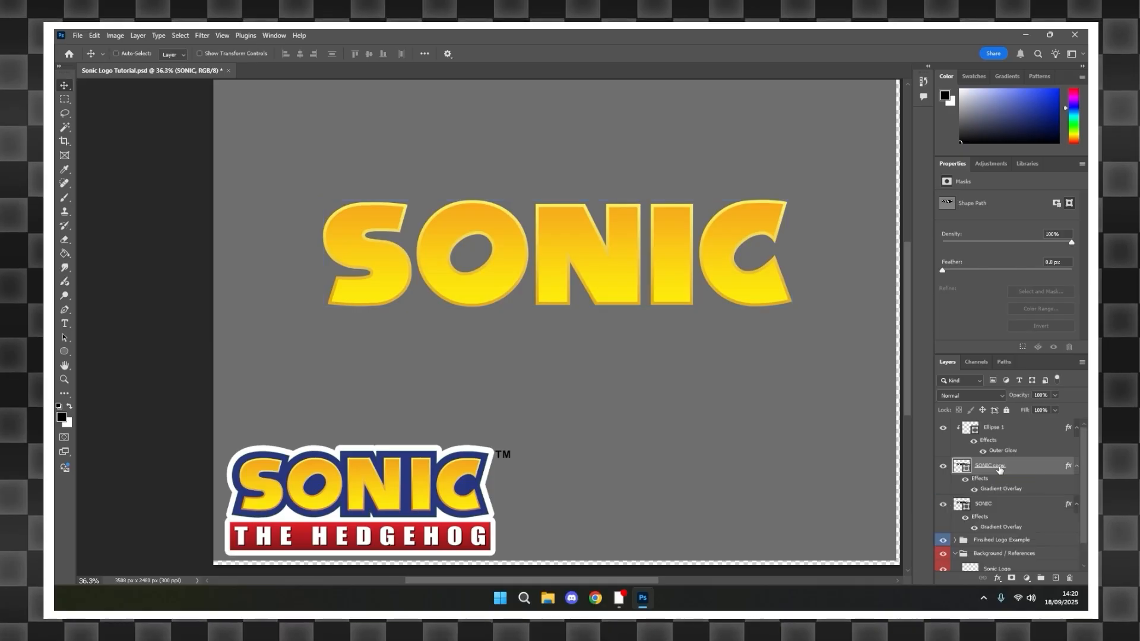
- Move the duplicated SONIC layer below the original and rasterize the original SONIC layer's style
{"action": "left_click_drag", "start_coordinate": [1000, 469], "coordinate": [1013, 505]}
{"action": "left_click", "coordinate": [1014, 471]}
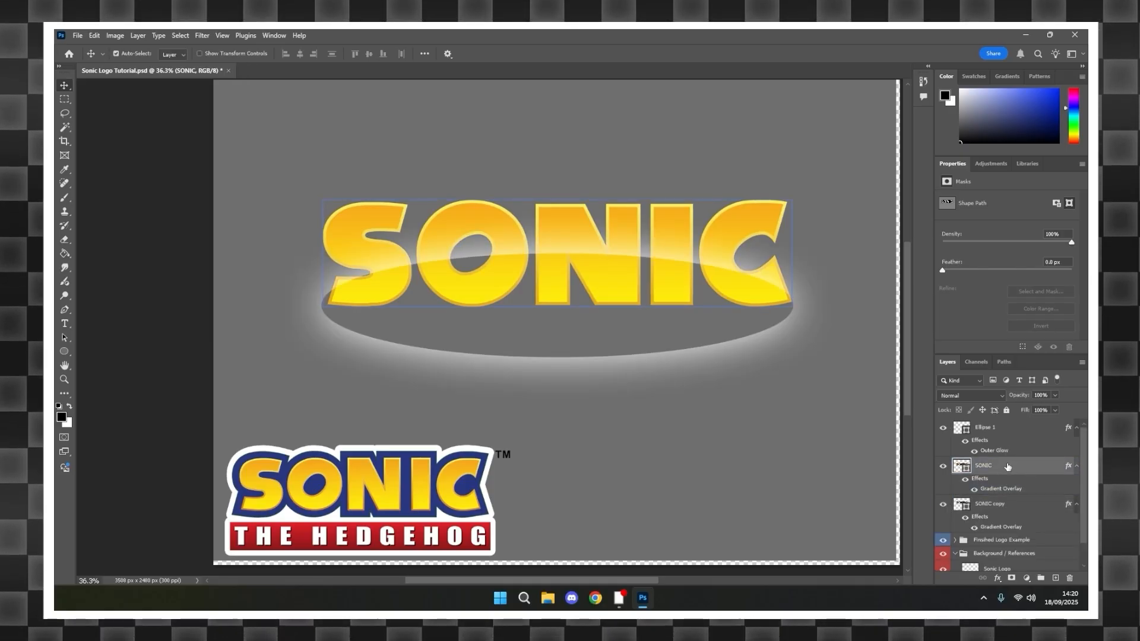
{"action": "right_click", "coordinate": [1008, 466]}
{"action": "left_click", "coordinate": [1007, 378]}
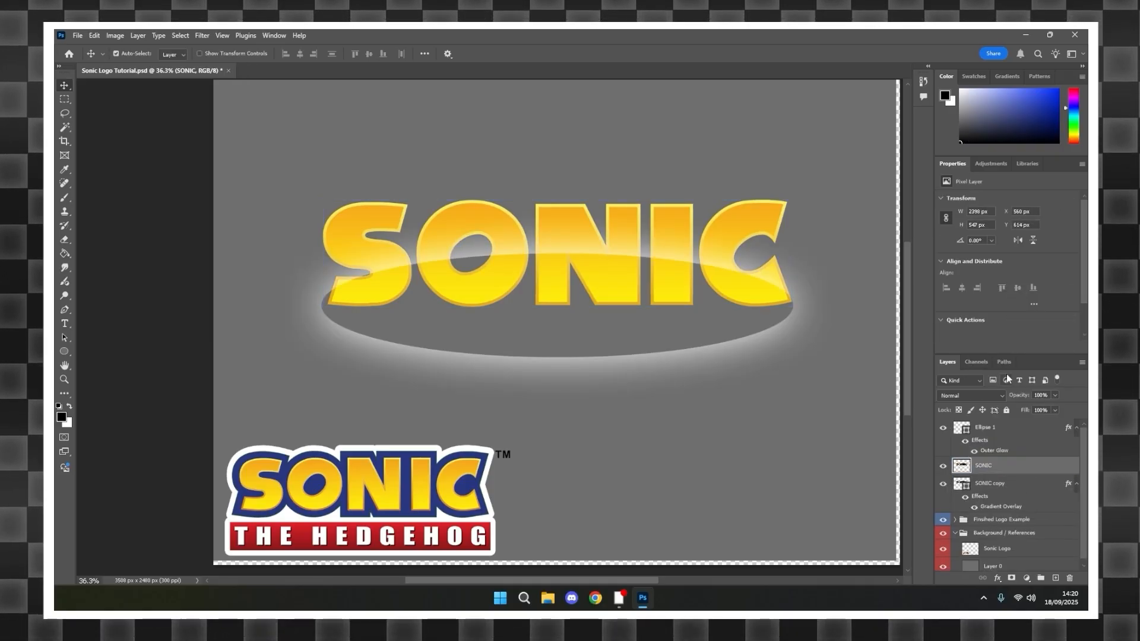
- Clip the glowing ellipse to the rasterized SONIC layer again with a clipping mask
{"action": "left_click", "coordinate": [1009, 431]}
{"action": "right_click", "coordinate": [1009, 431]}
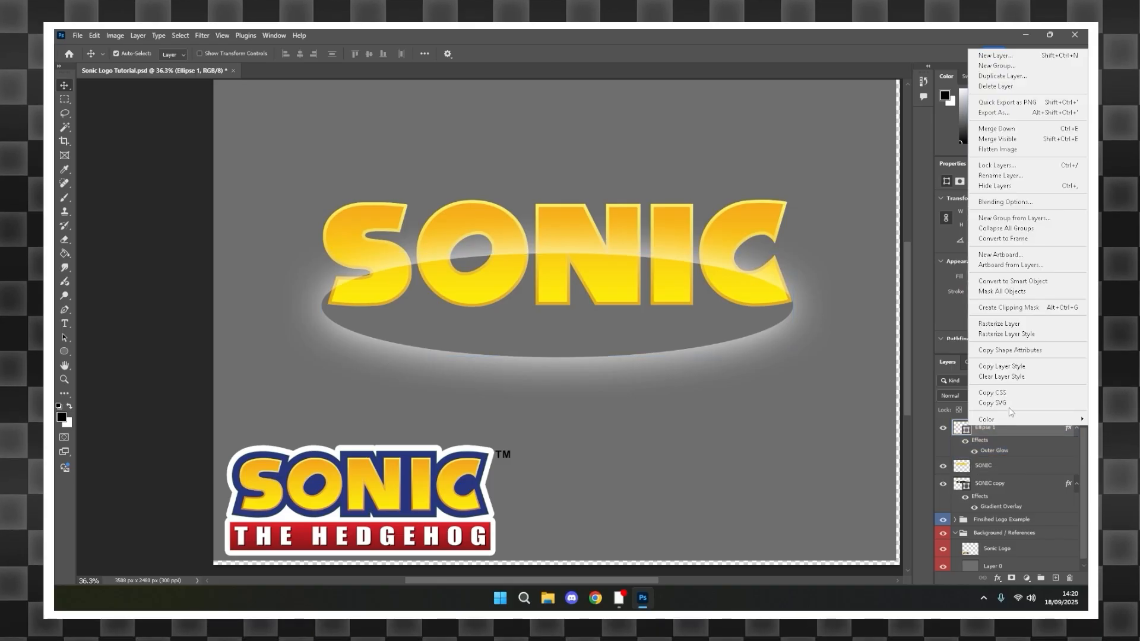
{"action": "left_click", "coordinate": [1008, 307]}
{"action": "scroll", "coordinate": [728, 372], "scroll_direction": "up", "scroll_amount": 2}
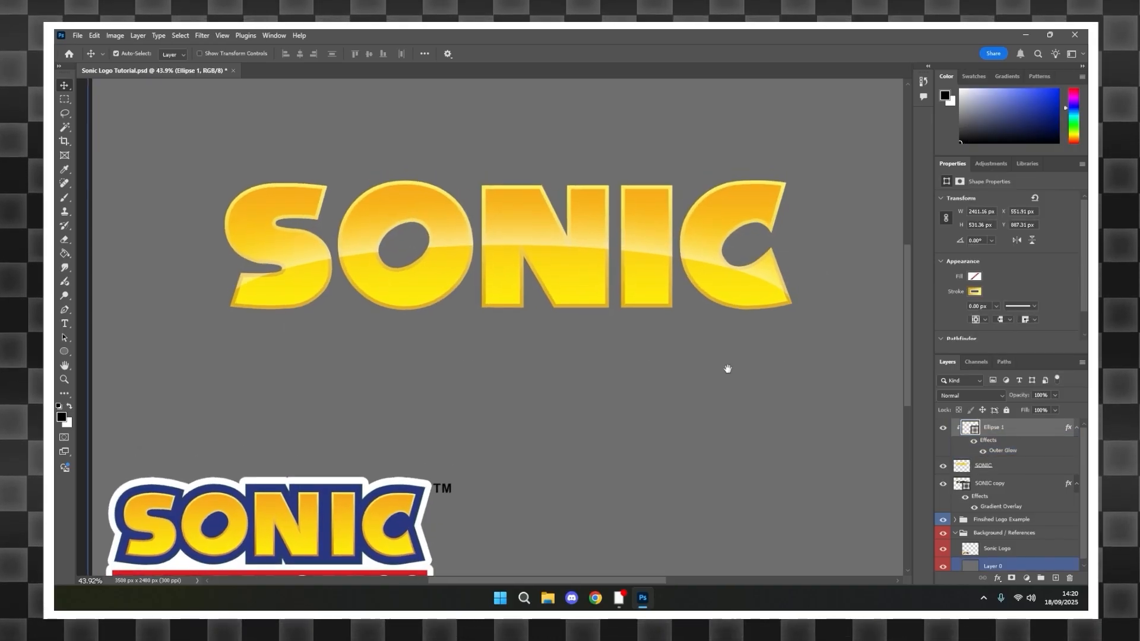
{"action": "left_click_drag", "start_coordinate": [214, 353], "coordinate": [209, 377]}
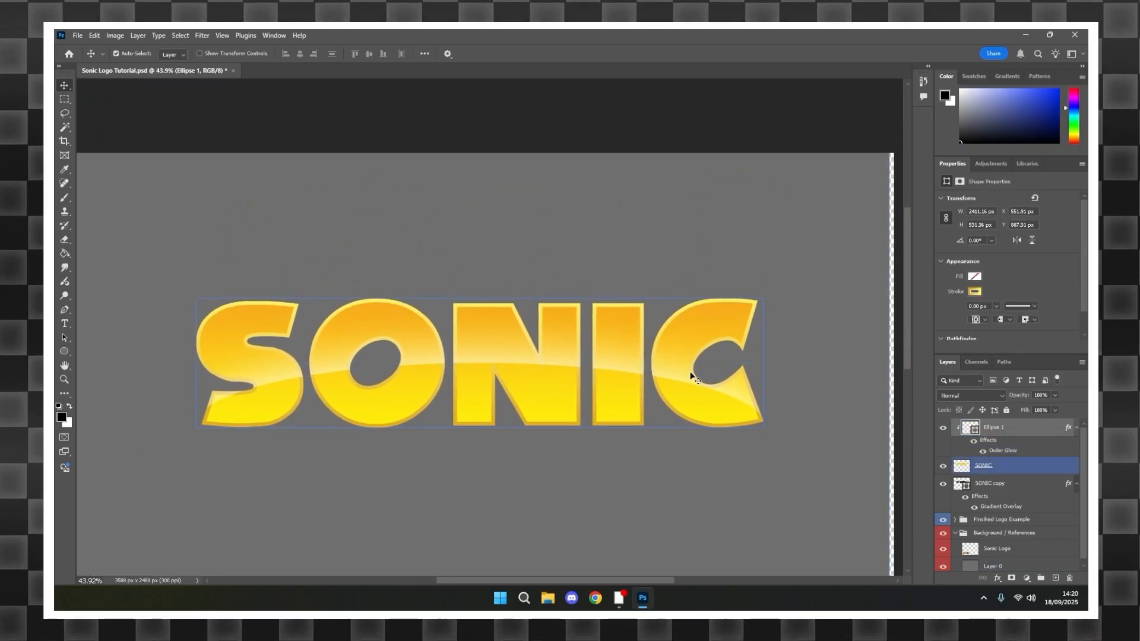
- Adjust the clipped ellipse's height with Free Transform, flattening it to about 461 px and stretching that to about 111.5%
{"action": "key", "text": "ctrl+t"}
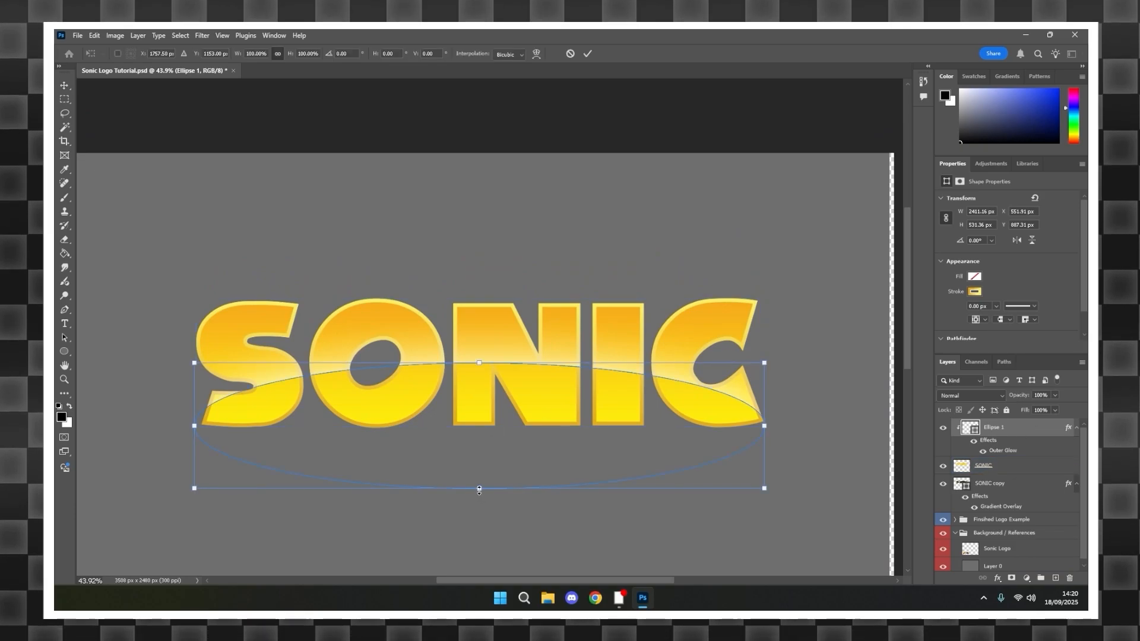
{"action": "left_click_drag", "start_coordinate": [479, 490], "coordinate": [479, 469]}
{"action": "left_click_drag", "start_coordinate": [597, 447], "coordinate": [596, 451]}
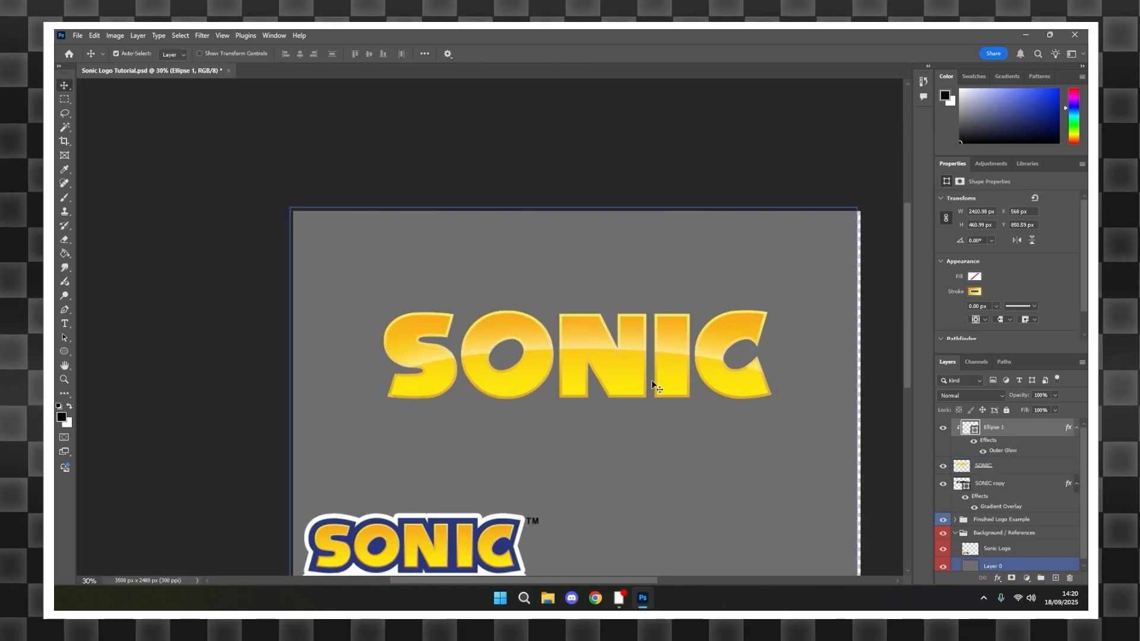
{"action": "key", "text": "ctrl+y"}
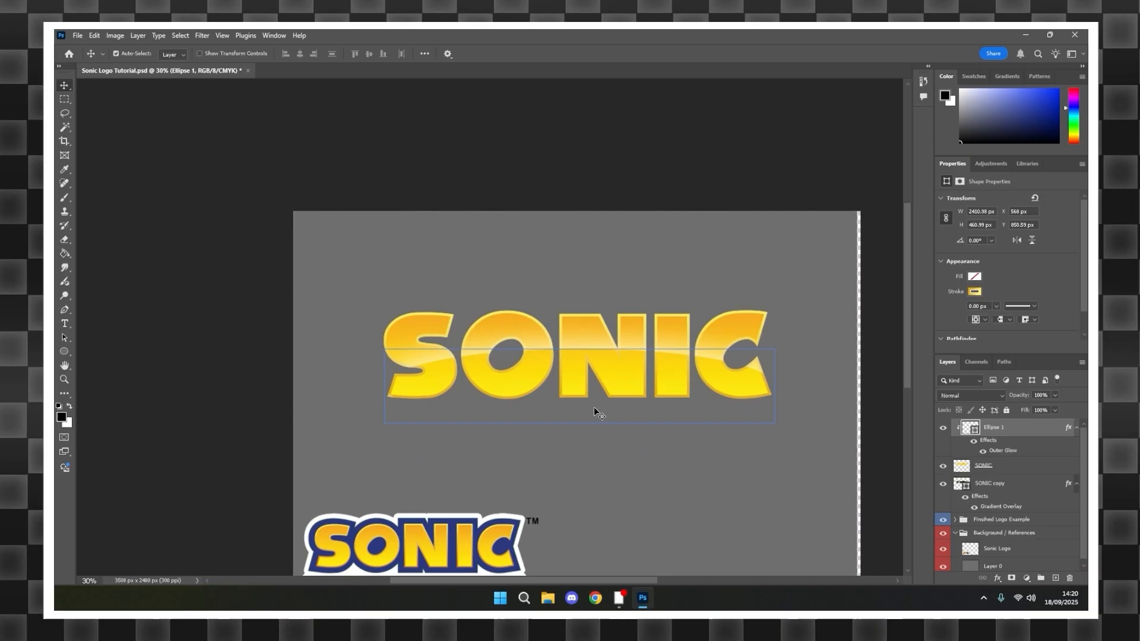
{"action": "key", "text": "ctrl+t"}
{"action": "left_click_drag", "start_coordinate": [581, 425], "coordinate": [582, 433]}
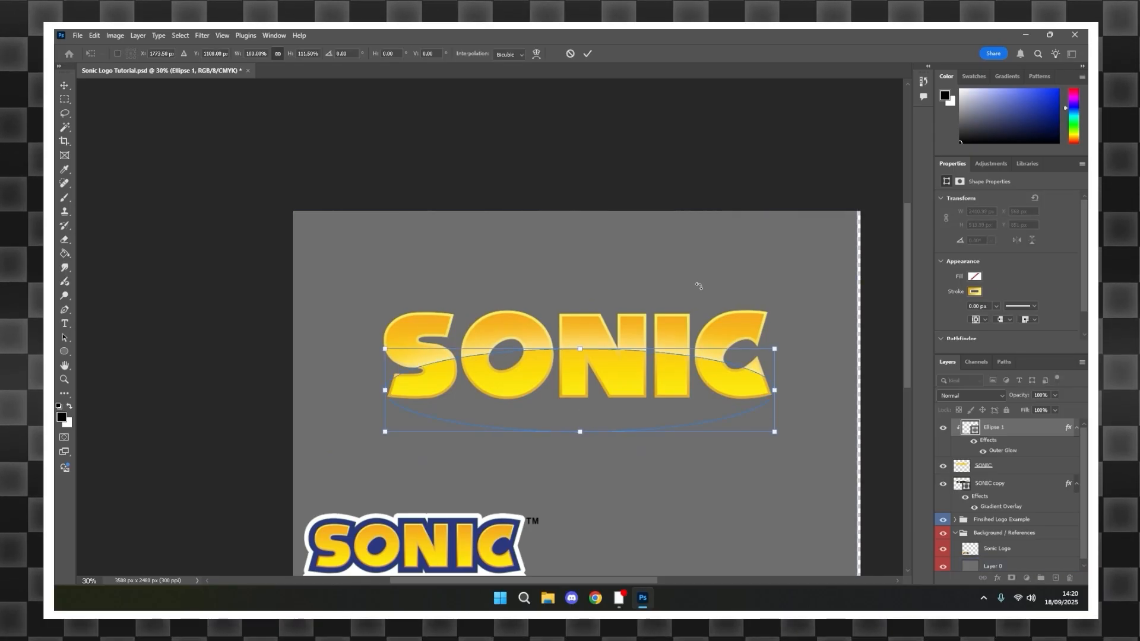
{"action": "key", "text": "Return"}
- Rasterize the ellipse's layer style and set the layer's blend mode to Overlay
{"action": "left_click", "coordinate": [729, 120]}
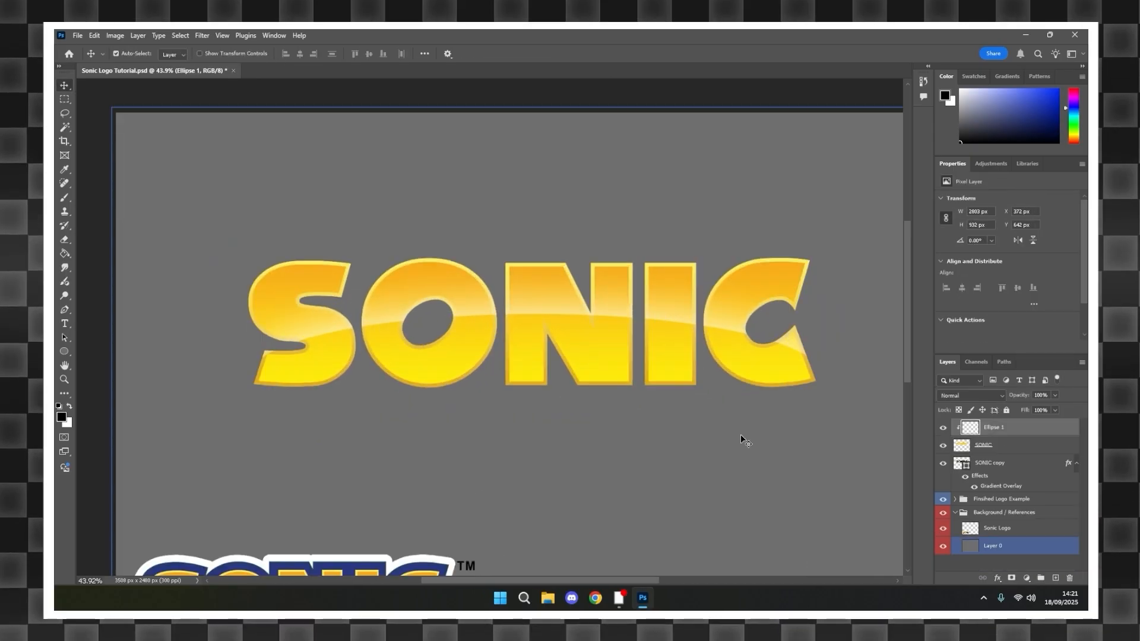
{"action": "scroll", "coordinate": [742, 435], "scroll_direction": "down", "scroll_amount": 4}
{"action": "scroll", "coordinate": [779, 443], "scroll_direction": "up", "scroll_amount": 3}
{"action": "scroll", "coordinate": [679, 417], "scroll_direction": "up", "scroll_amount": 3}
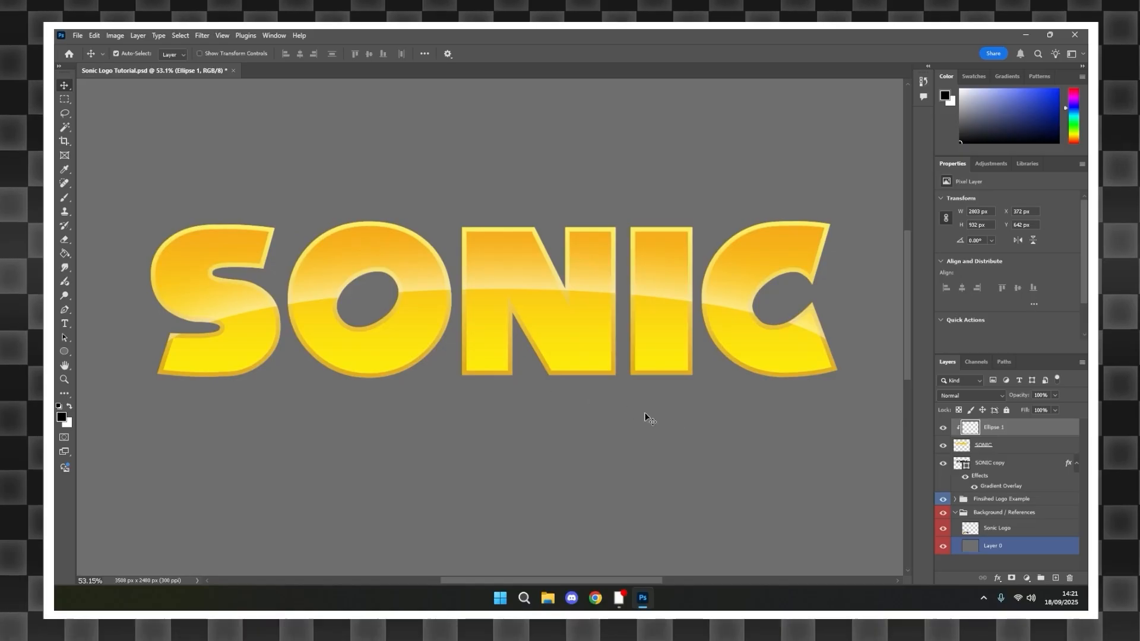
{"action": "scroll", "coordinate": [646, 417], "scroll_direction": "up", "scroll_amount": 2}
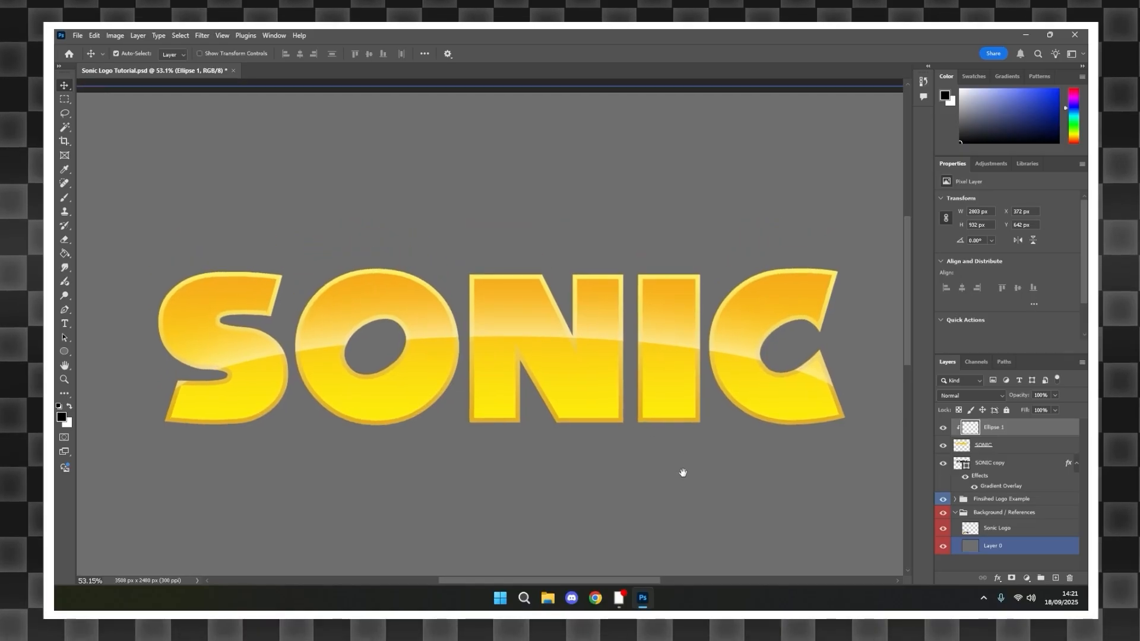
{"action": "left_click", "coordinate": [971, 396]}
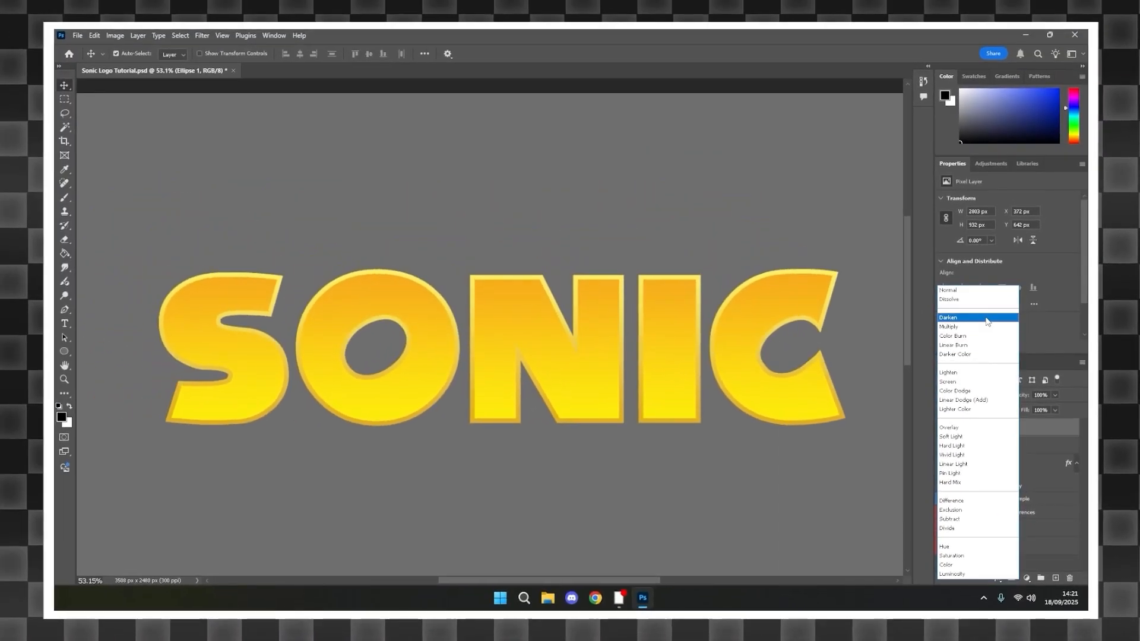
{"action": "left_click", "coordinate": [962, 430]}
{"action": "left_click", "coordinate": [808, 446]}
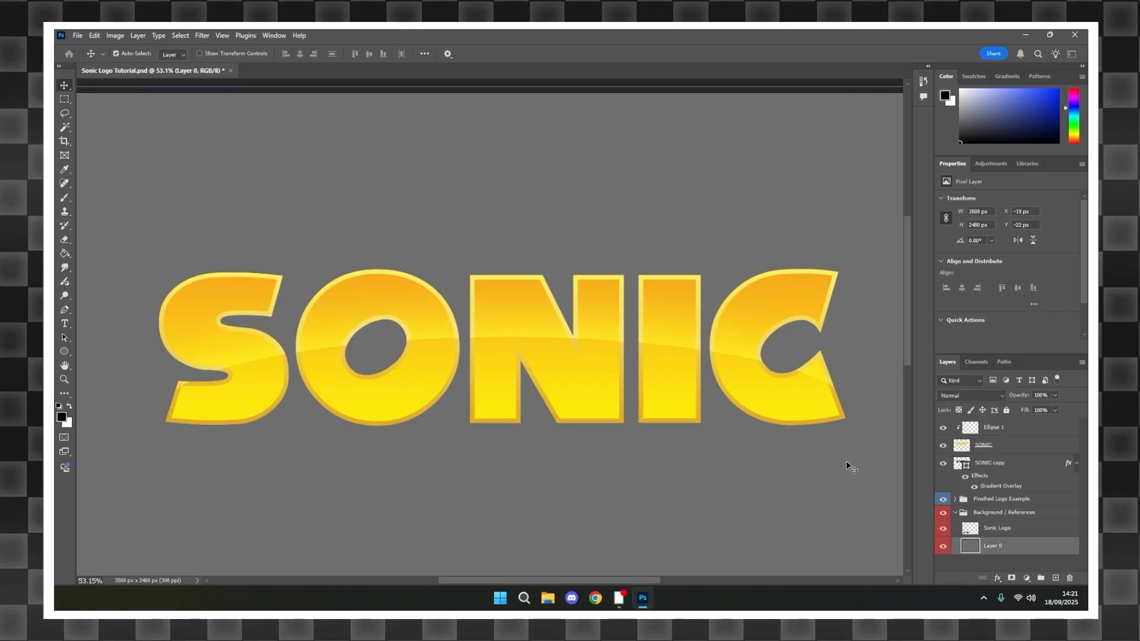
- Try moving the clipped ellipse about 16 px left and 45 px down with Free Transform
{"action": "scroll", "coordinate": [821, 459], "scroll_direction": "down", "scroll_amount": 10}
{"action": "left_click_drag", "start_coordinate": [819, 458], "coordinate": [677, 372]}
{"action": "left_click", "coordinate": [529, 340]}
{"action": "scroll", "coordinate": [562, 331], "scroll_direction": "up", "scroll_amount": 2}
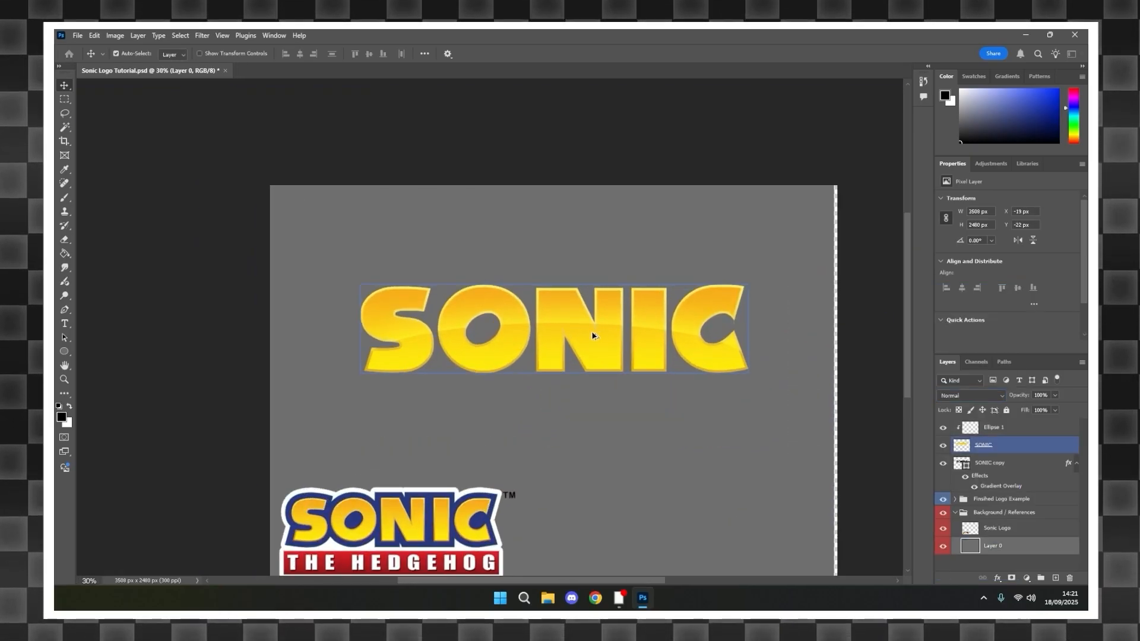
{"action": "left_click", "coordinate": [1016, 428]}
{"action": "key", "text": "ctrl+t"}
{"action": "left_click_drag", "start_coordinate": [596, 345], "coordinate": [593, 350]}
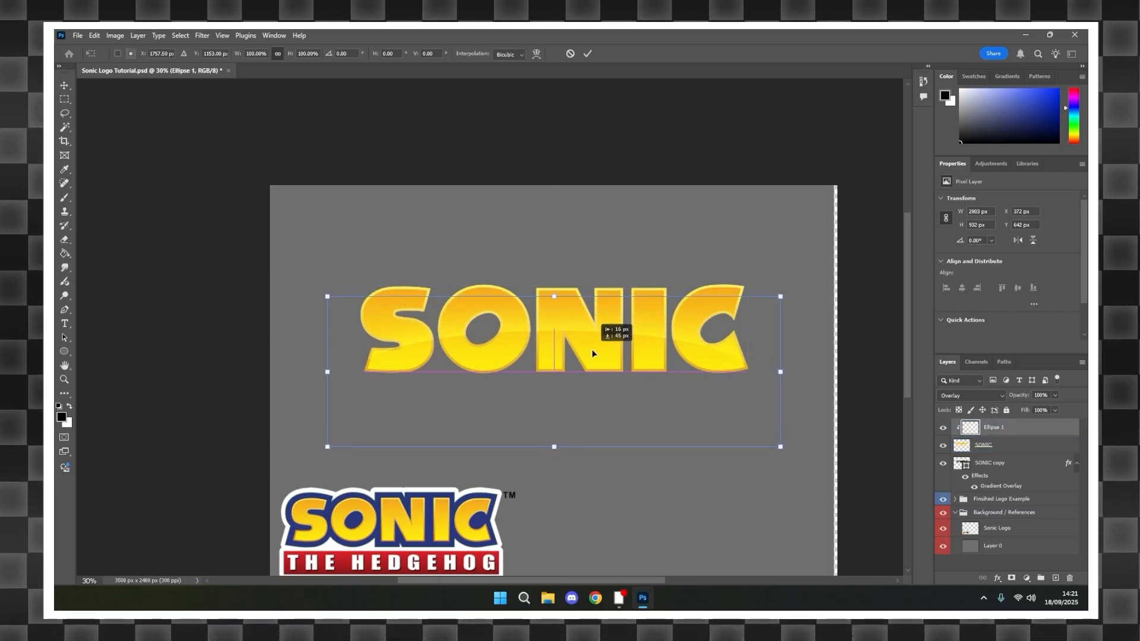
{"action": "left_click", "coordinate": [587, 54]}
{"action": "left_click_drag", "start_coordinate": [588, 288], "coordinate": [588, 331]}
{"action": "scroll", "coordinate": [660, 357], "scroll_direction": "up", "scroll_amount": 4}
{"action": "left_click_drag", "start_coordinate": [708, 349], "coordinate": [702, 275]}
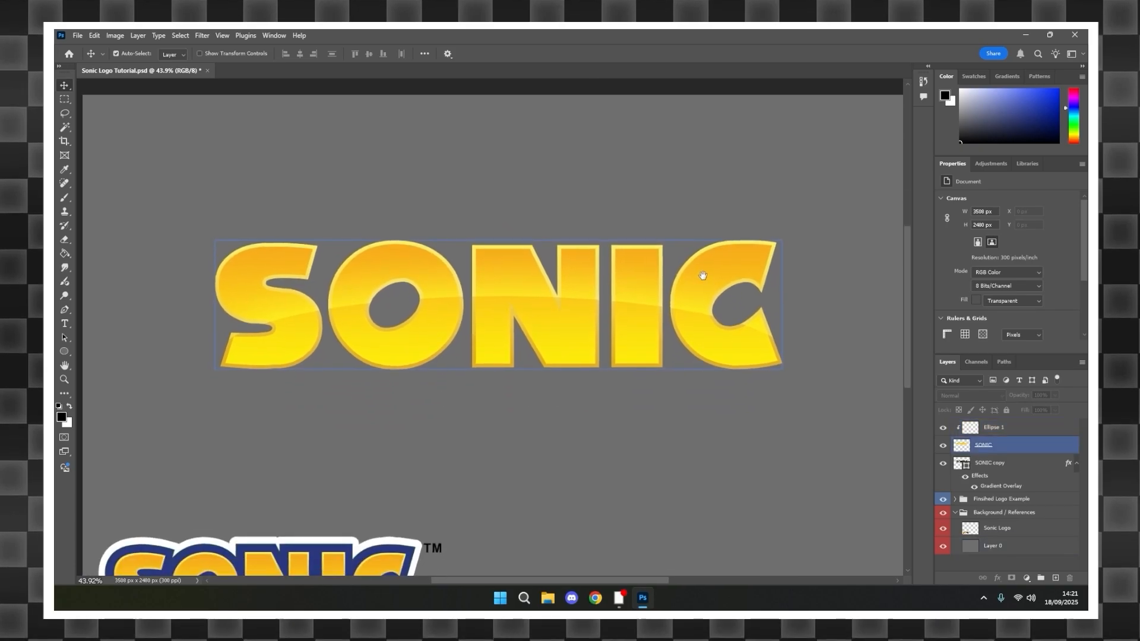
{"action": "scroll", "coordinate": [419, 320], "scroll_direction": "down", "scroll_amount": 1}
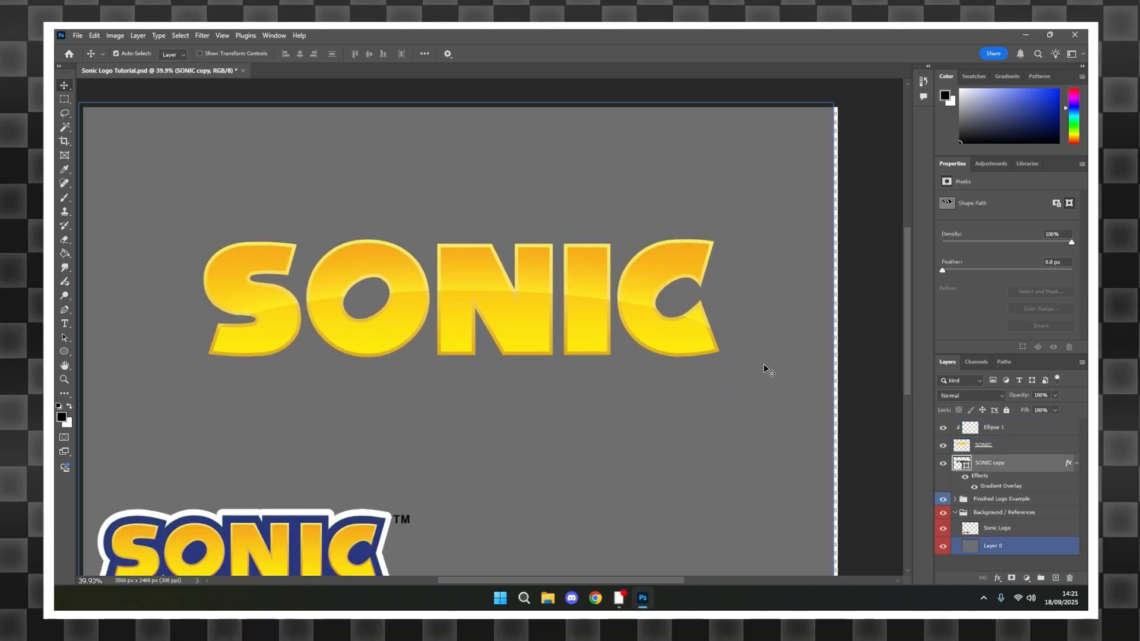
{"action": "left_click", "coordinate": [793, 376]}
- Set the SONIC copy shape's stroke to solid blue 2a3780, sampled from the reference logo's outline
{"action": "left_click", "coordinate": [1009, 427]}
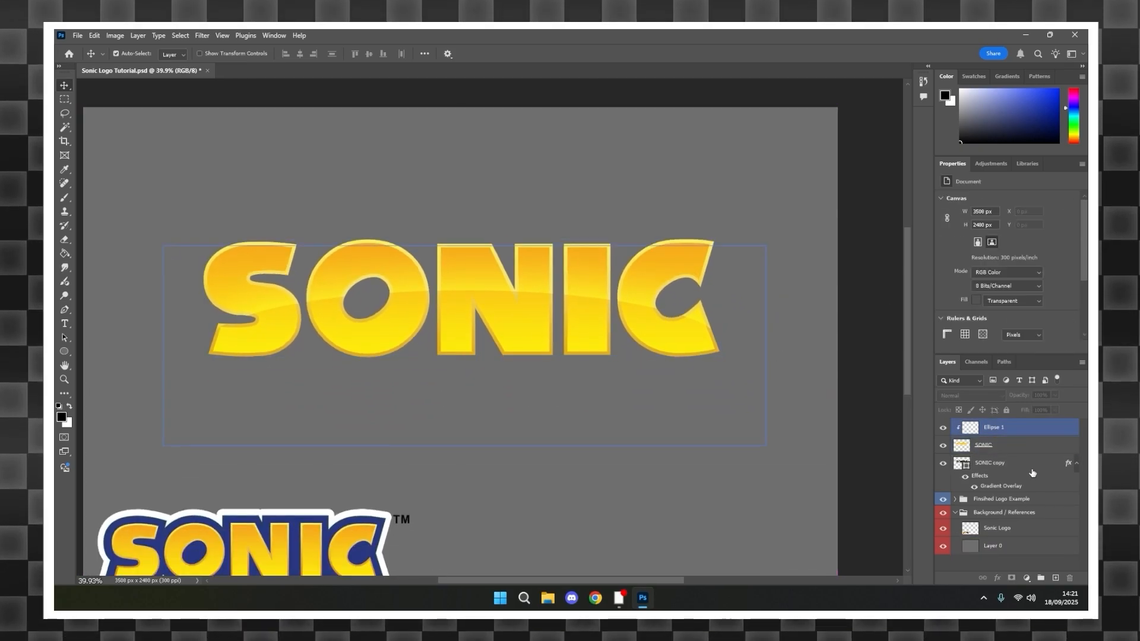
{"action": "left_click", "coordinate": [1031, 463]}
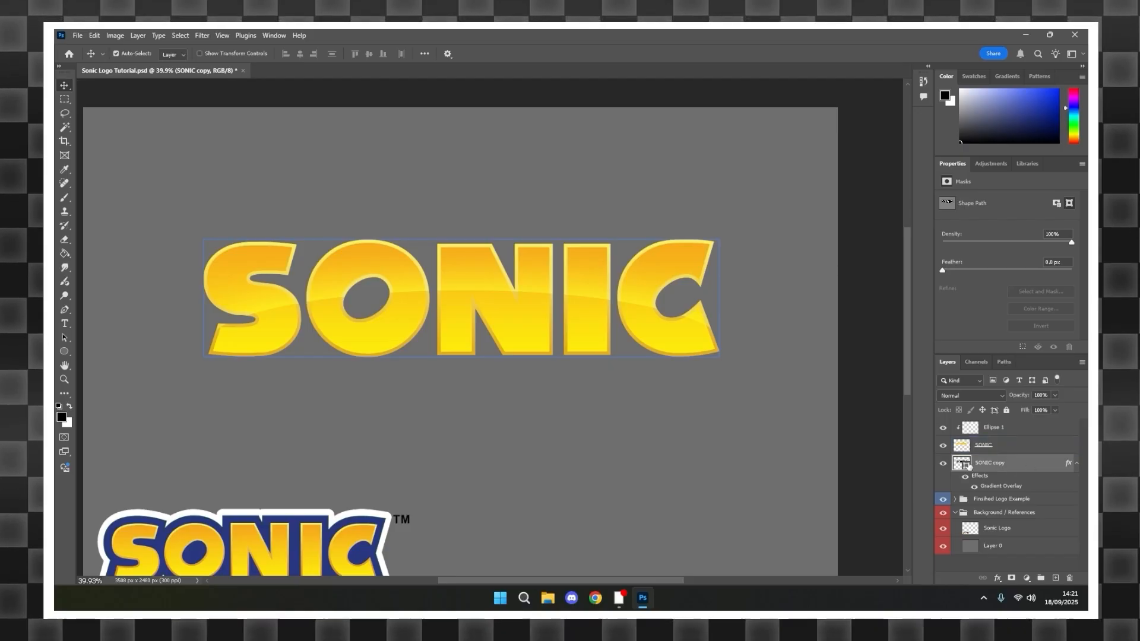
{"action": "scroll", "coordinate": [858, 401], "scroll_direction": "down", "scroll_amount": 2}
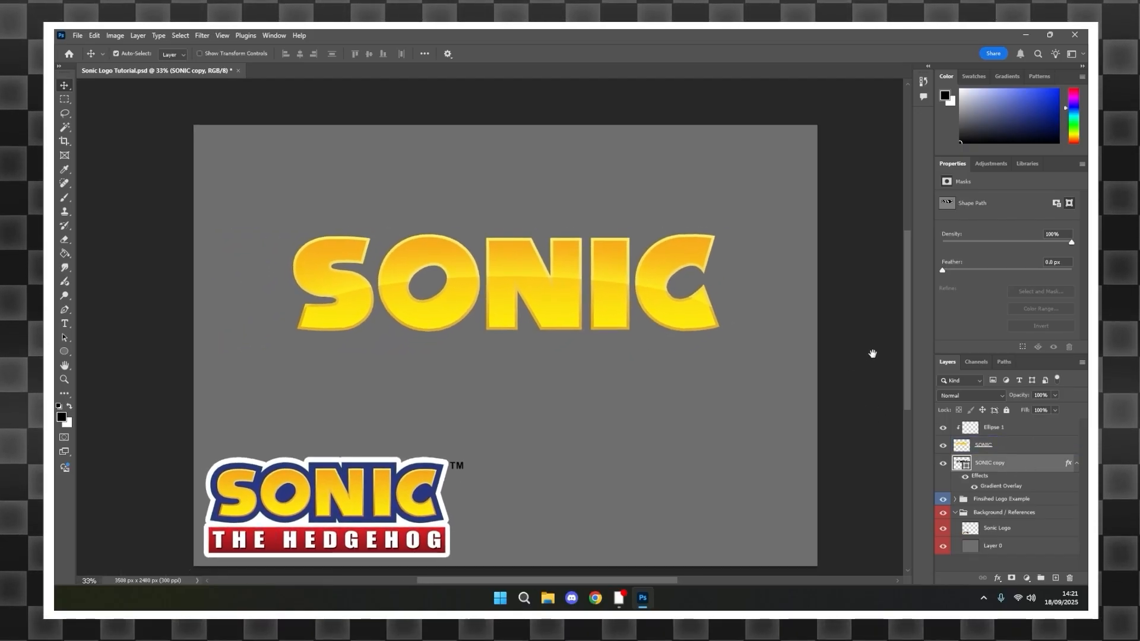
{"action": "left_click", "coordinate": [64, 339]}
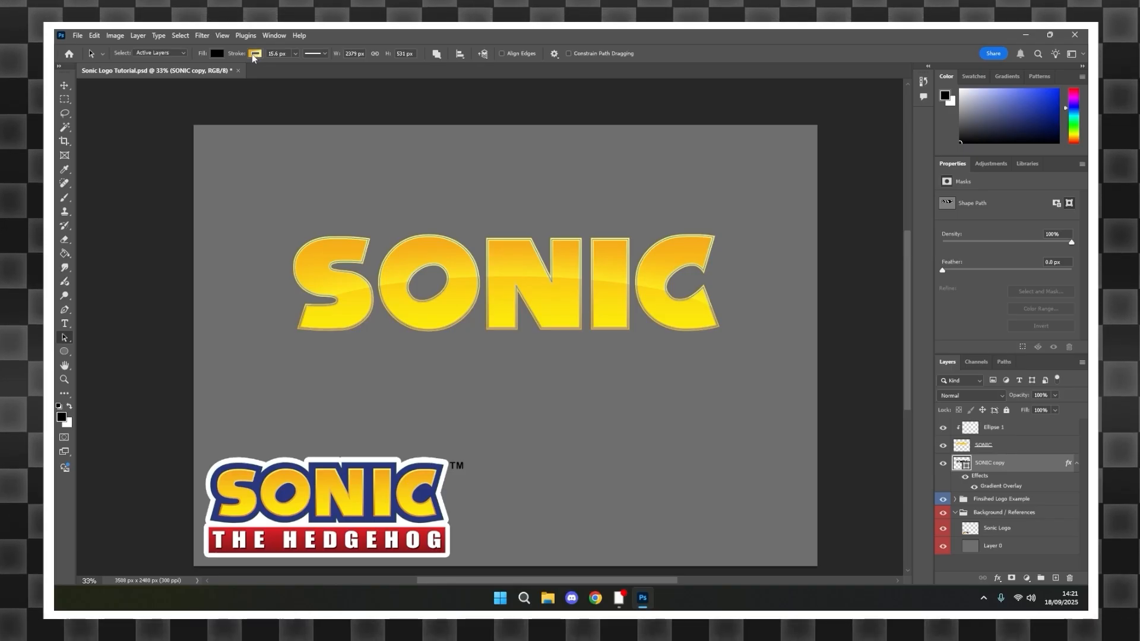
{"action": "left_click", "coordinate": [255, 54]}
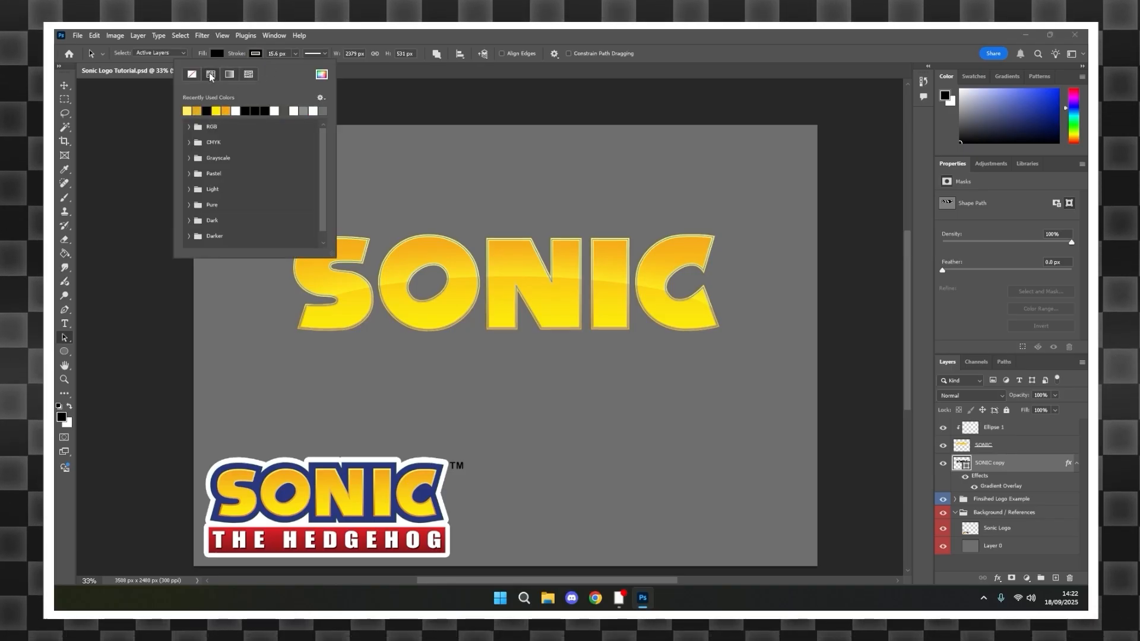
{"action": "left_click", "coordinate": [323, 75]}
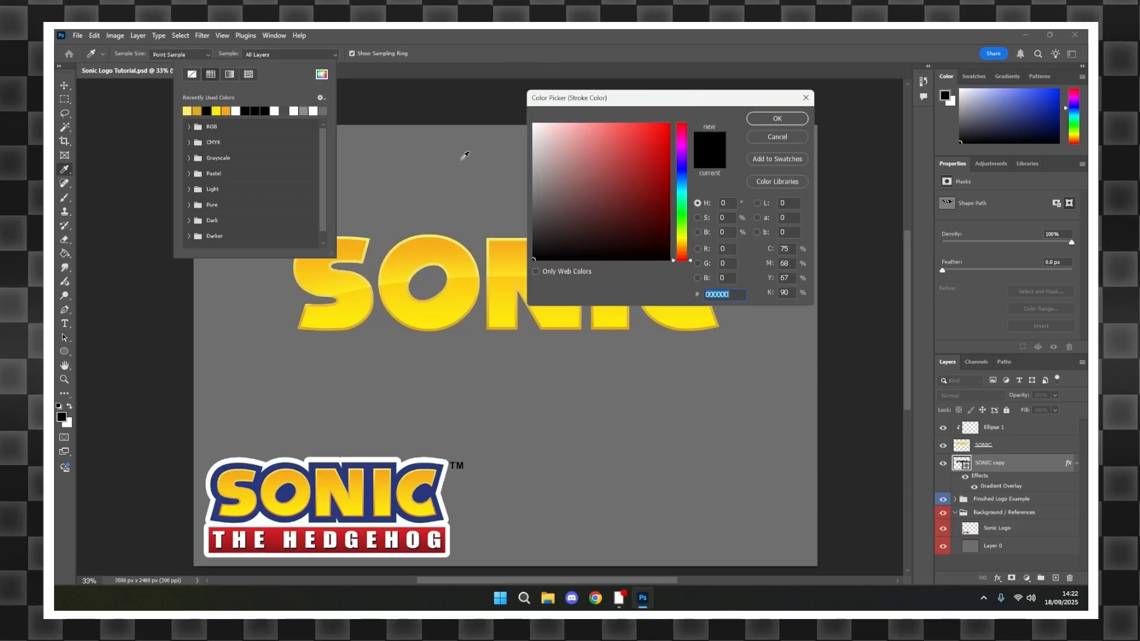
{"action": "left_click", "coordinate": [373, 471]}
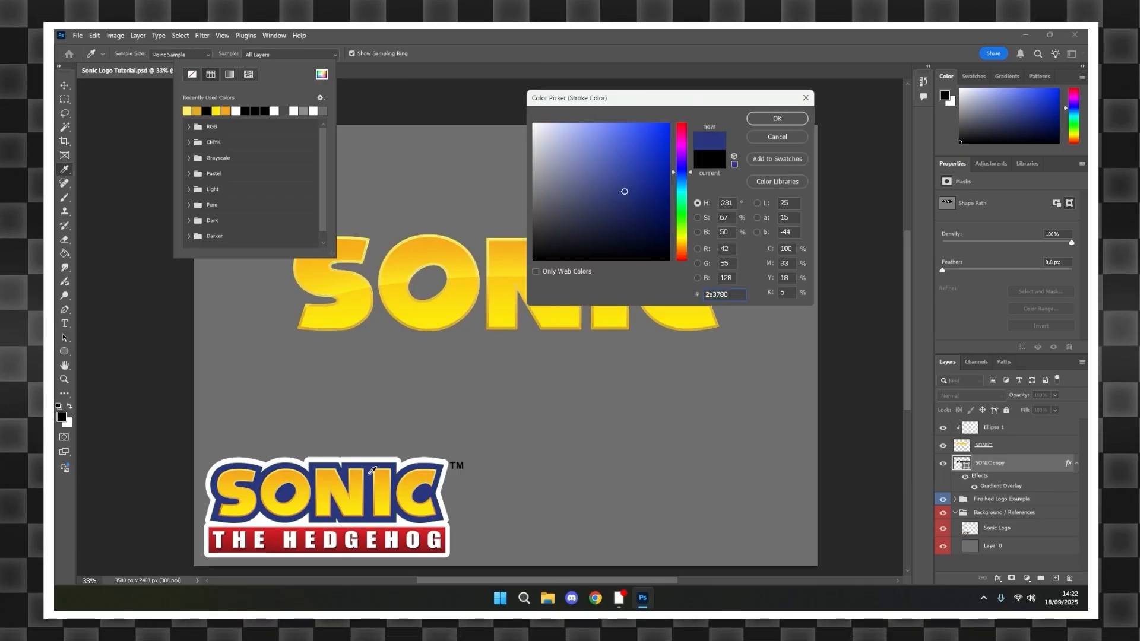
{"action": "left_click", "coordinate": [765, 121]}
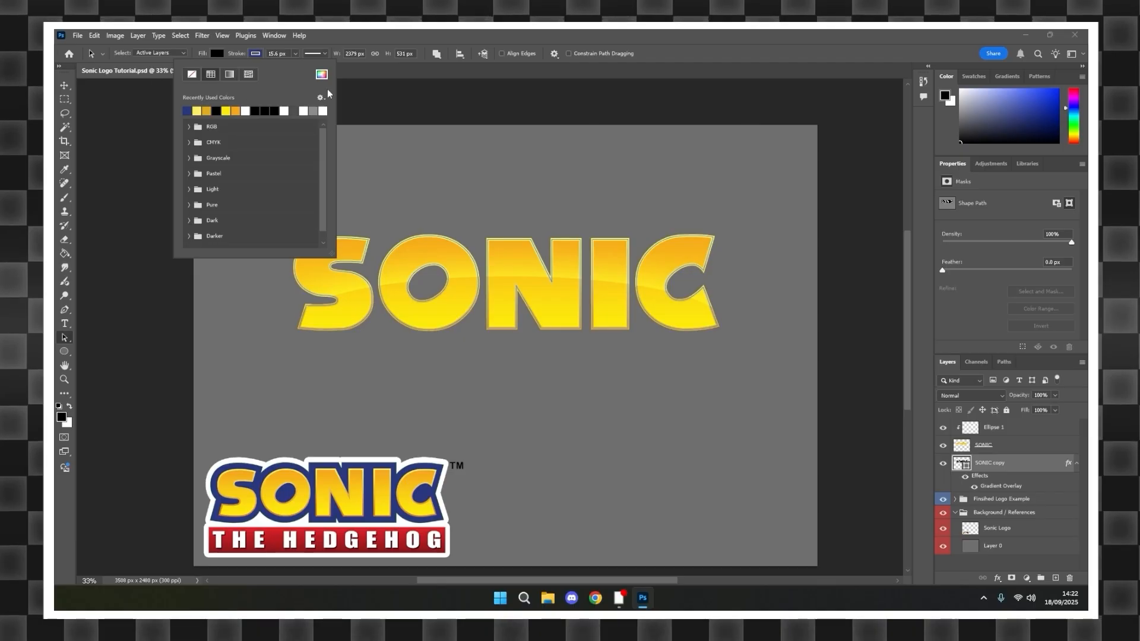
- Widen the SONIC copy shape's blue stroke to about 122 px to form a thick outline around the lettering
{"action": "left_click", "coordinate": [295, 53]}
{"action": "left_click_drag", "start_coordinate": [296, 65], "coordinate": [317, 68]}
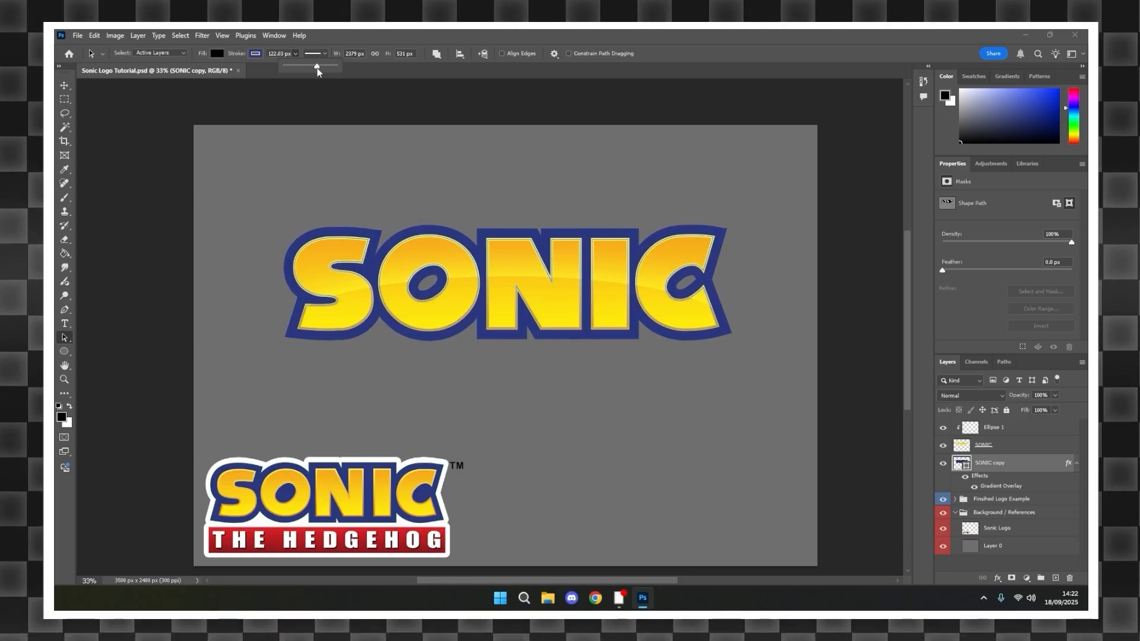
{"action": "scroll", "coordinate": [661, 198], "scroll_direction": "up", "scroll_amount": 2}
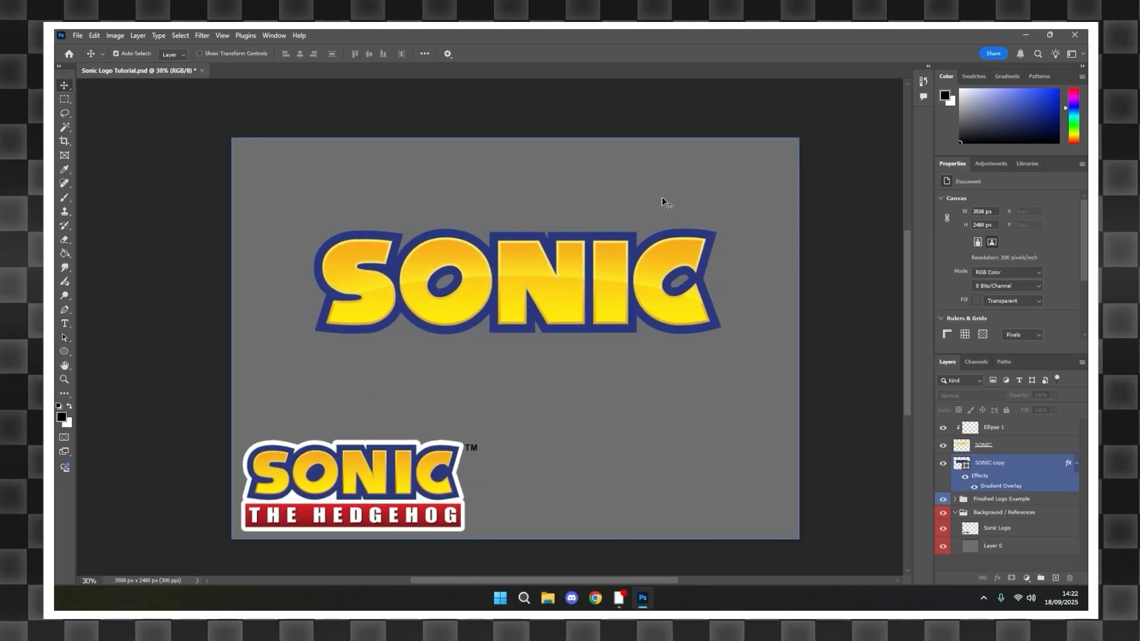
{"action": "left_click_drag", "start_coordinate": [663, 212], "coordinate": [650, 208]}
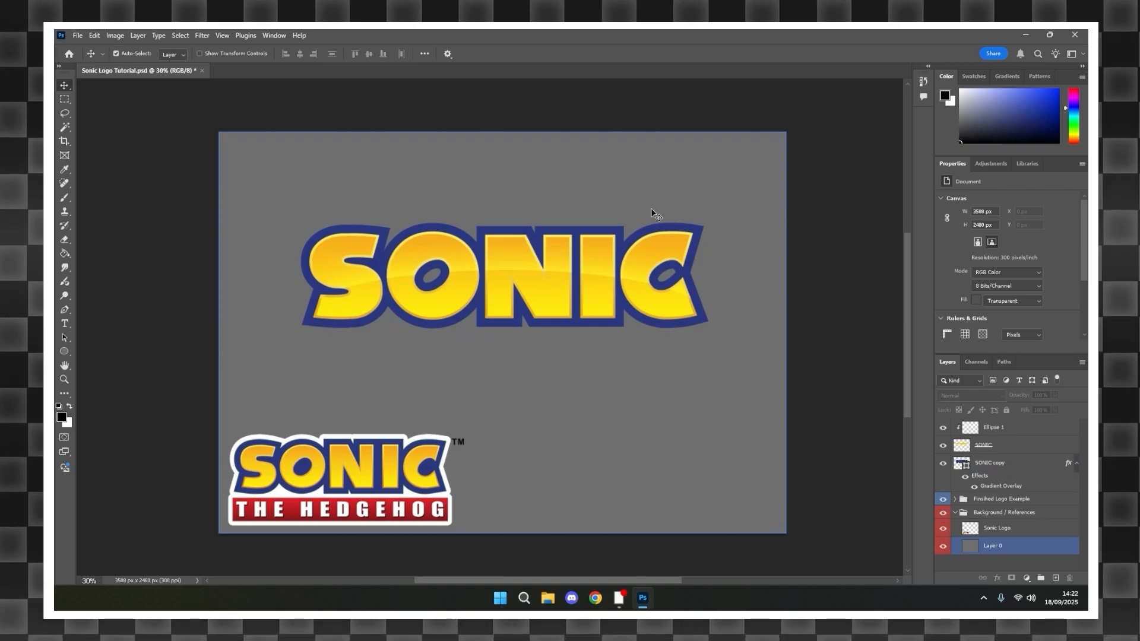
{"action": "left_click", "coordinate": [549, 273]}
{"action": "left_click", "coordinate": [584, 312]}
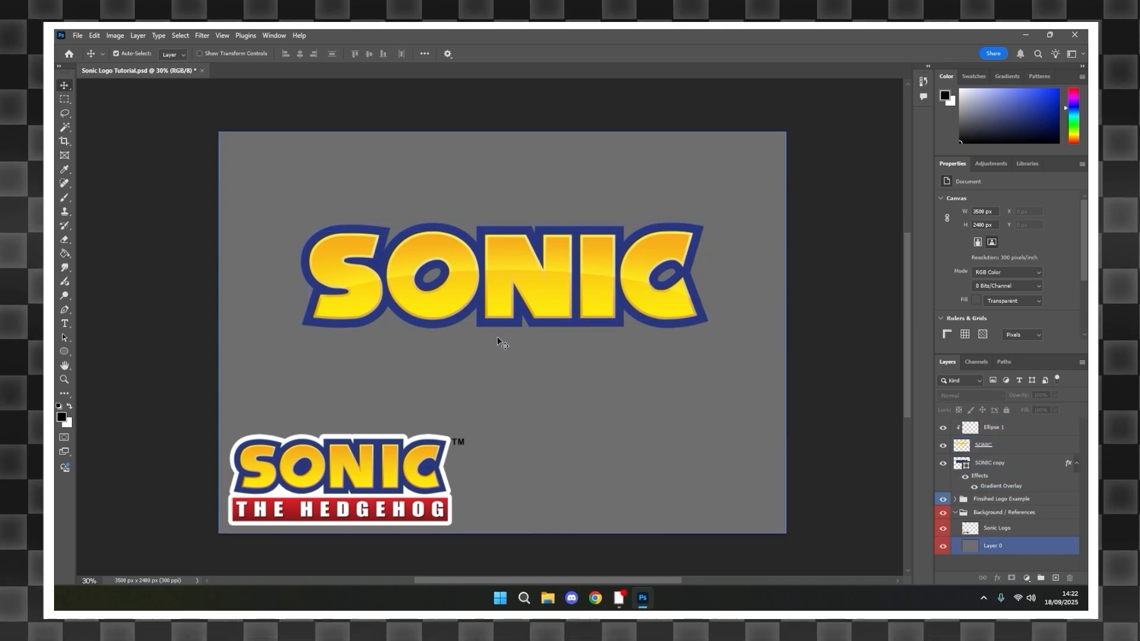
{"action": "scroll", "coordinate": [541, 315], "scroll_direction": "up", "scroll_amount": 1}
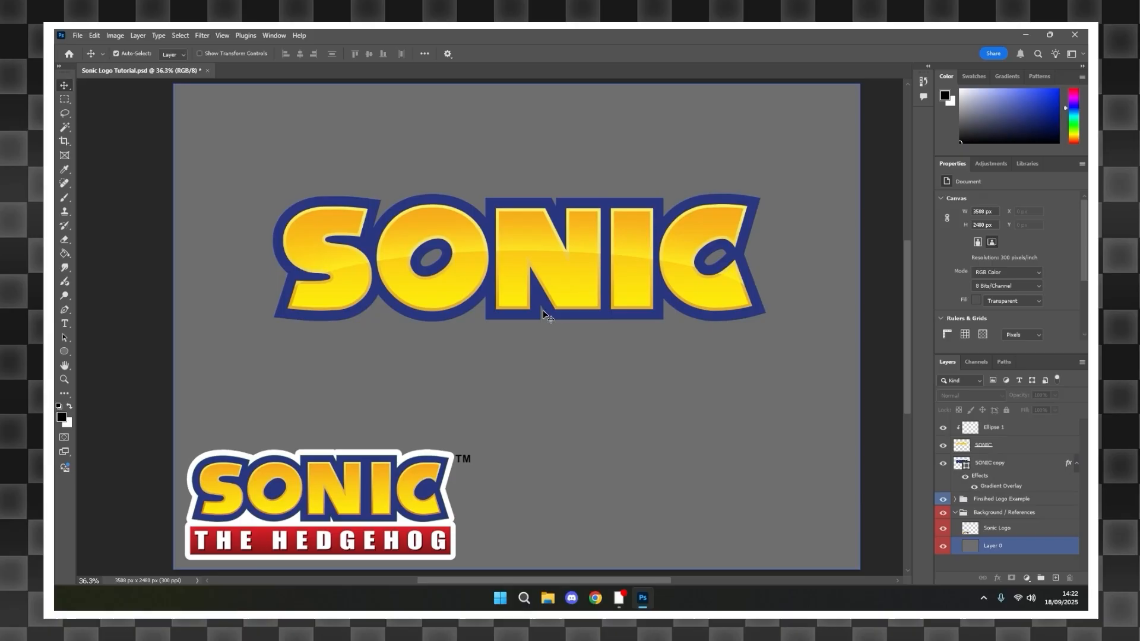
- Rasterize the layer style of the blue-outlined SONIC copy layer
{"action": "left_click", "coordinate": [543, 314]}
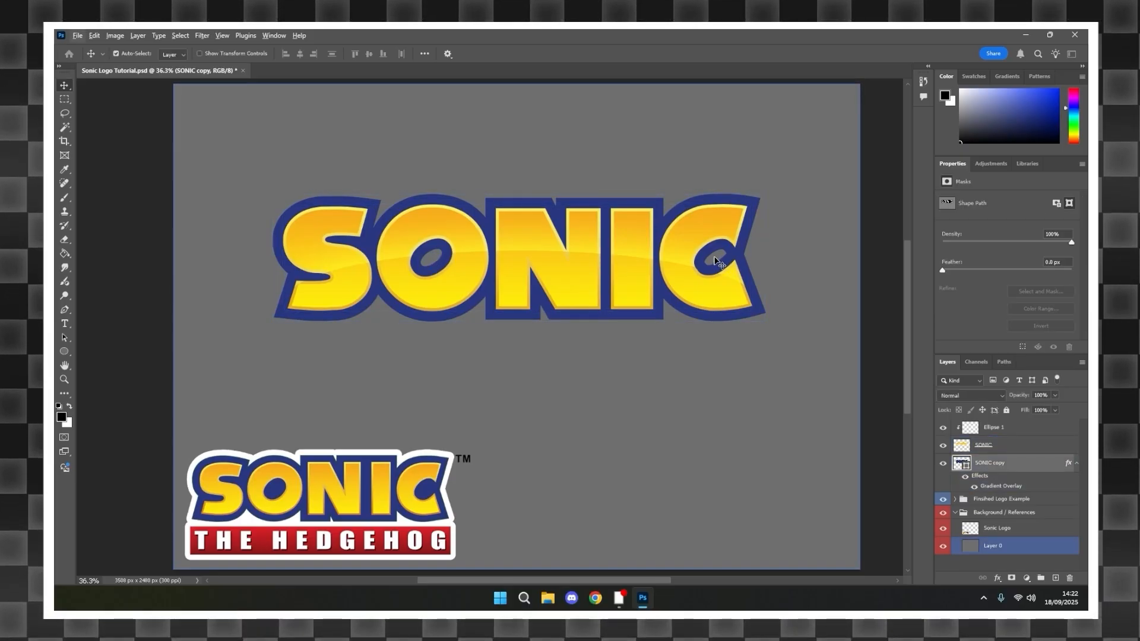
{"action": "right_click", "coordinate": [1017, 470]}
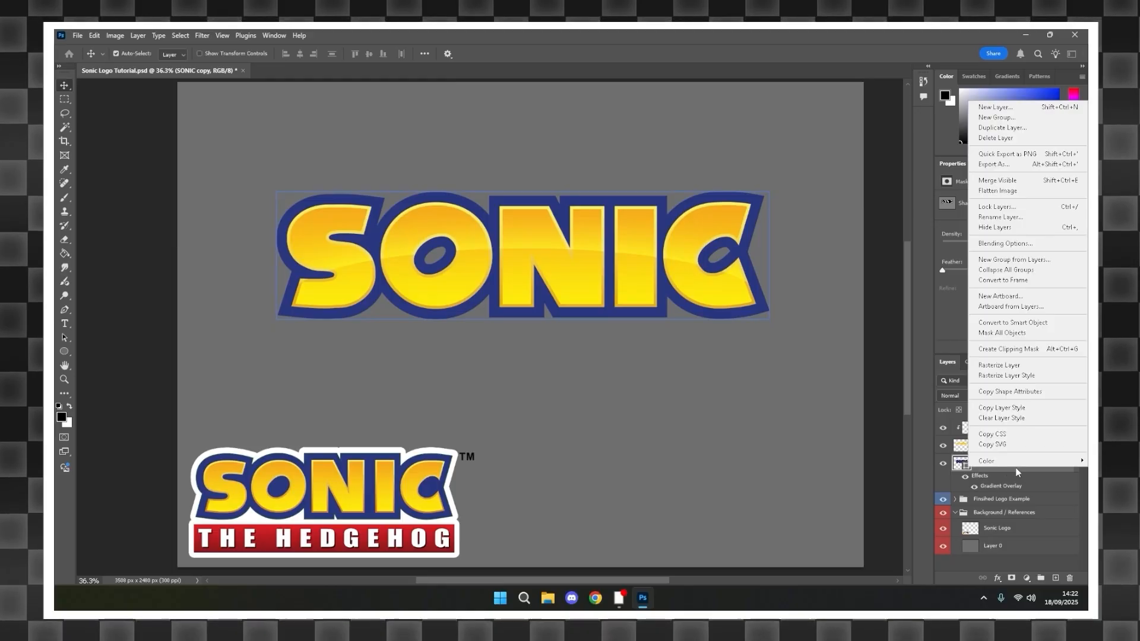
{"action": "left_click", "coordinate": [1009, 375]}
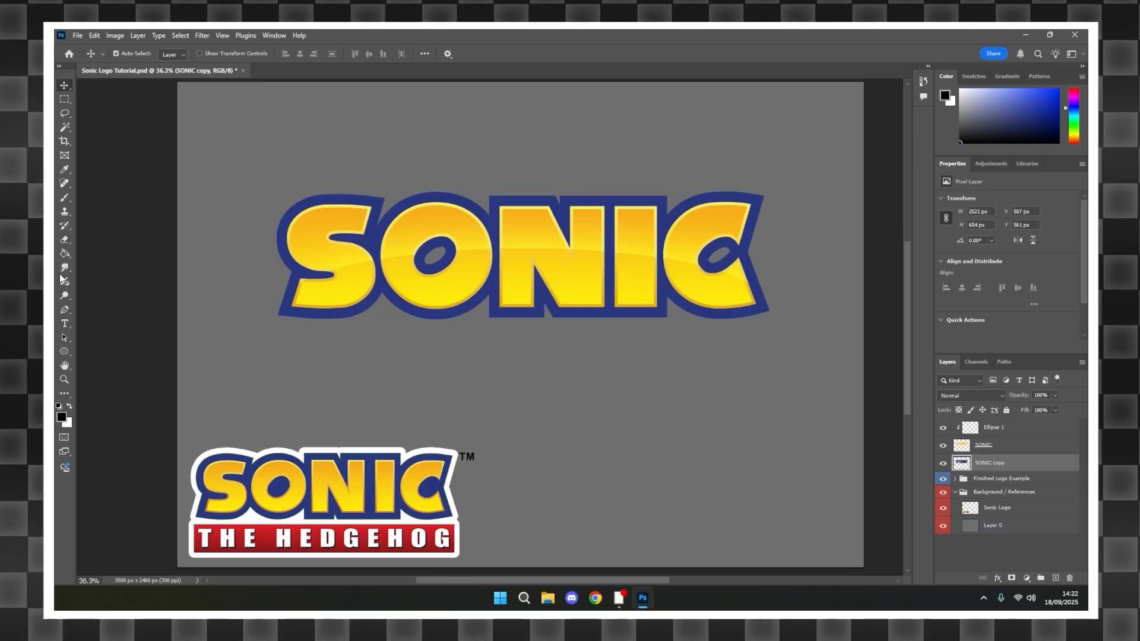
- Paint over the grey gaps inside the O and C on the SONIC copy layer with blue sampled from the outline
{"action": "left_click", "coordinate": [65, 199]}
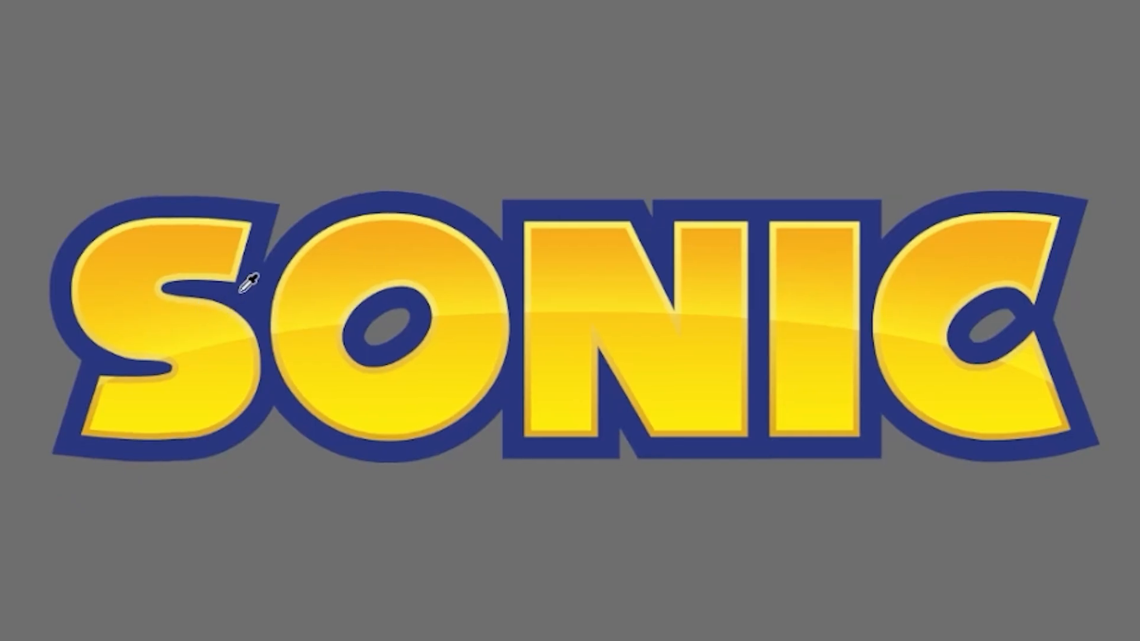
{"action": "left_click", "coordinate": [241, 291], "text": "alt"}
{"action": "scroll", "coordinate": [389, 325], "scroll_direction": "up", "scroll_amount": 6}
{"action": "left_click_drag", "start_coordinate": [378, 326], "coordinate": [375, 328]}
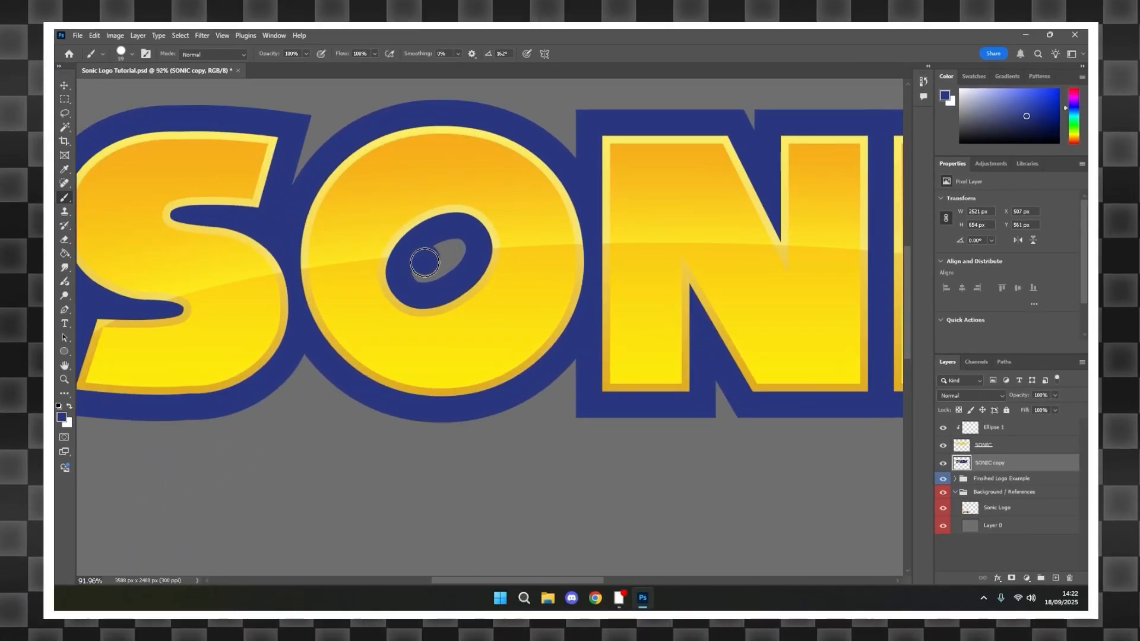
{"action": "left_click_drag", "start_coordinate": [425, 261], "coordinate": [445, 249]}
{"action": "scroll", "coordinate": [452, 261], "scroll_direction": "right", "scroll_amount": 5}
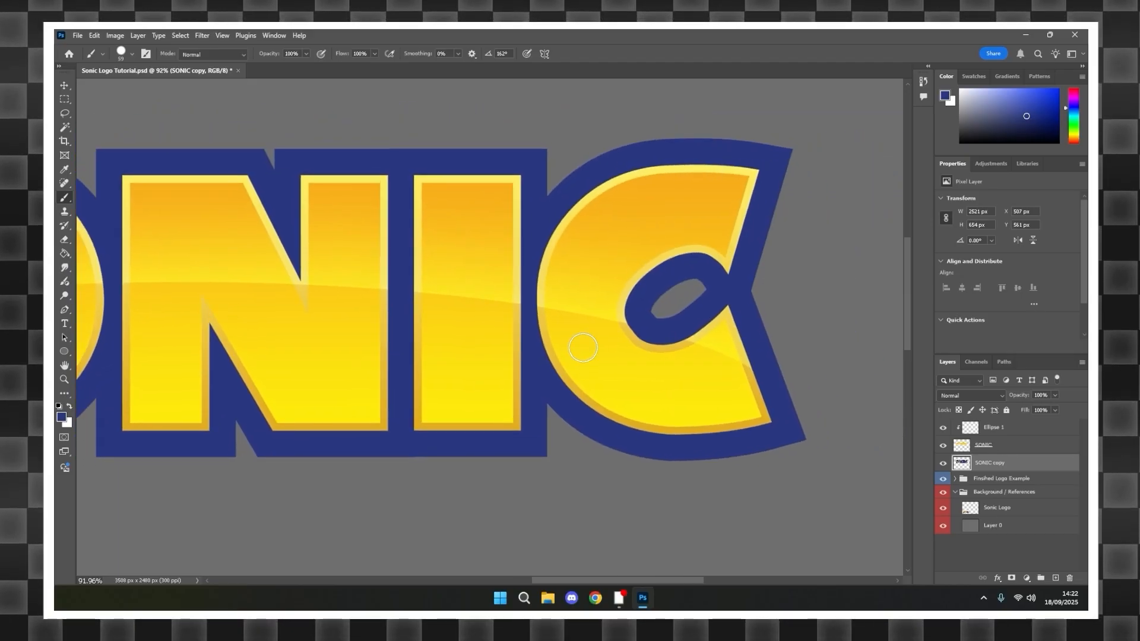
{"action": "scroll", "coordinate": [594, 297], "scroll_direction": "down", "scroll_amount": 5}
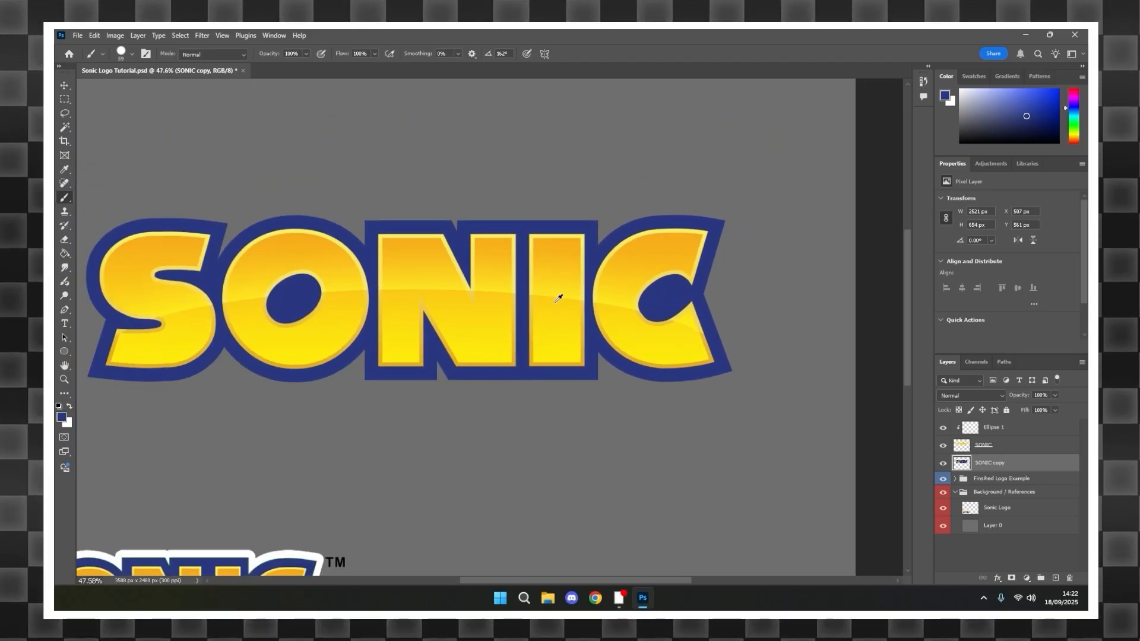
{"action": "scroll", "coordinate": [546, 317], "scroll_direction": "up", "scroll_amount": 2}
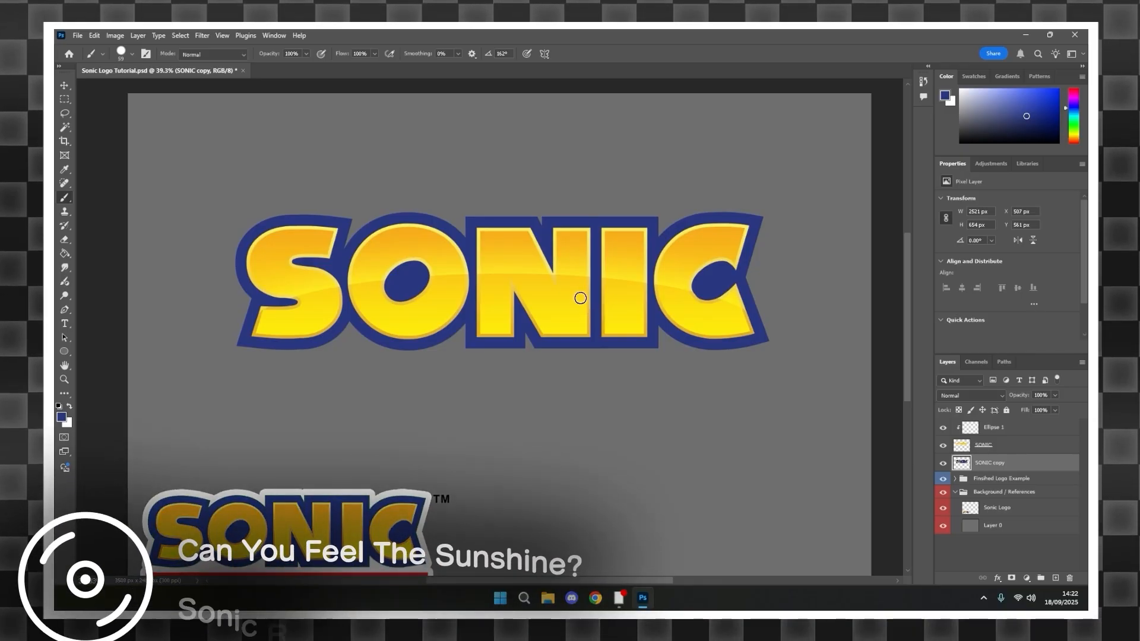
{"action": "scroll", "coordinate": [574, 292], "scroll_direction": "down", "scroll_amount": 1}
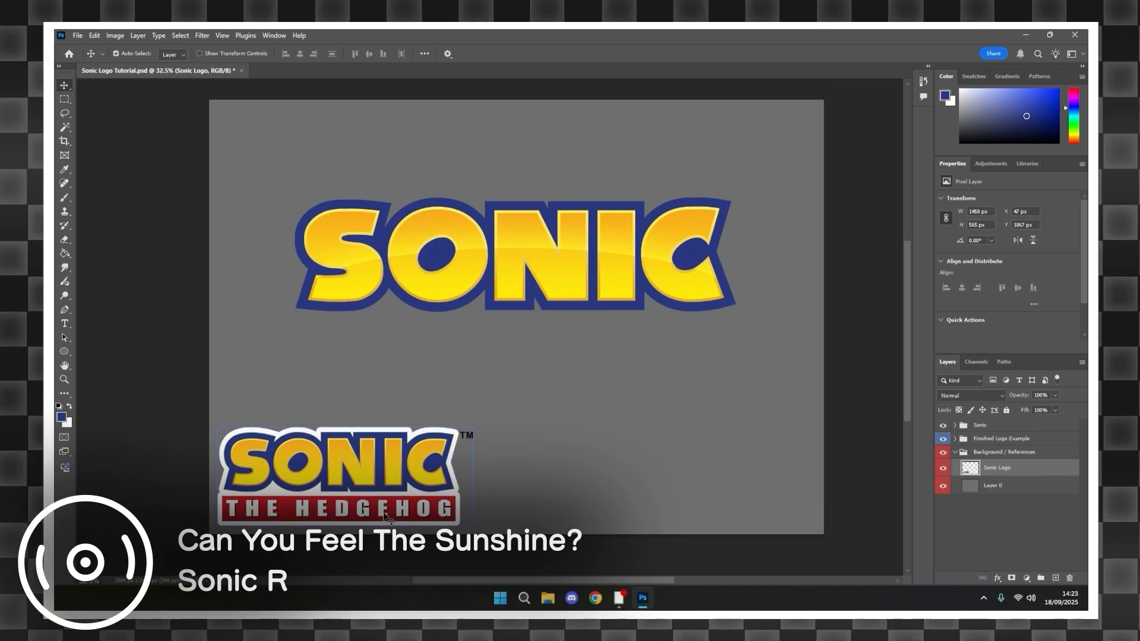
- Draw a rectangle shape about 2522 px wide and 270 px high beneath the large SONIC lettering
{"action": "scroll", "coordinate": [426, 508], "scroll_direction": "up", "scroll_amount": 5}
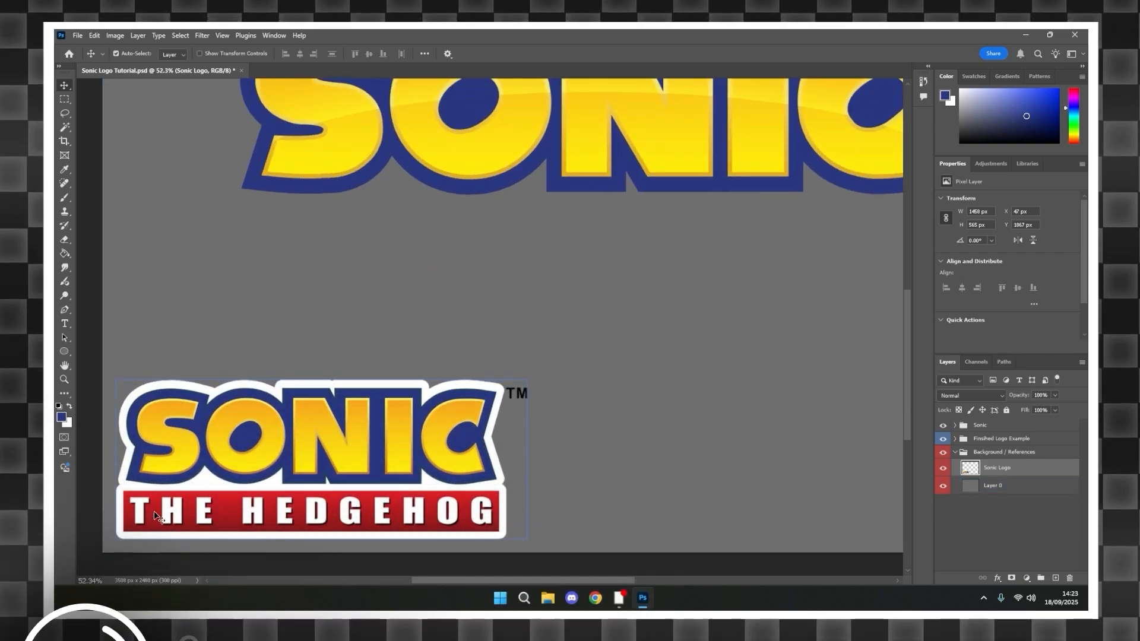
{"action": "scroll", "coordinate": [540, 442], "scroll_direction": "down", "scroll_amount": 3}
{"action": "left_click_drag", "start_coordinate": [725, 390], "coordinate": [639, 406]}
{"action": "scroll", "coordinate": [678, 426], "scroll_direction": "down", "scroll_amount": 2}
{"action": "left_click", "coordinate": [70, 351]}
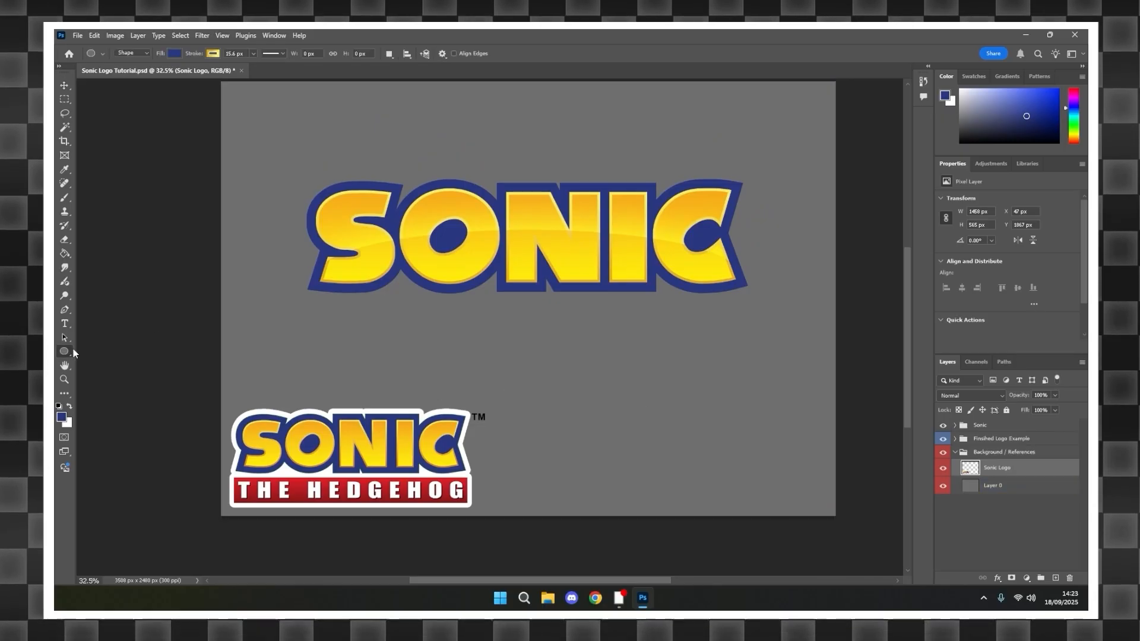
{"action": "right_click", "coordinate": [67, 350]}
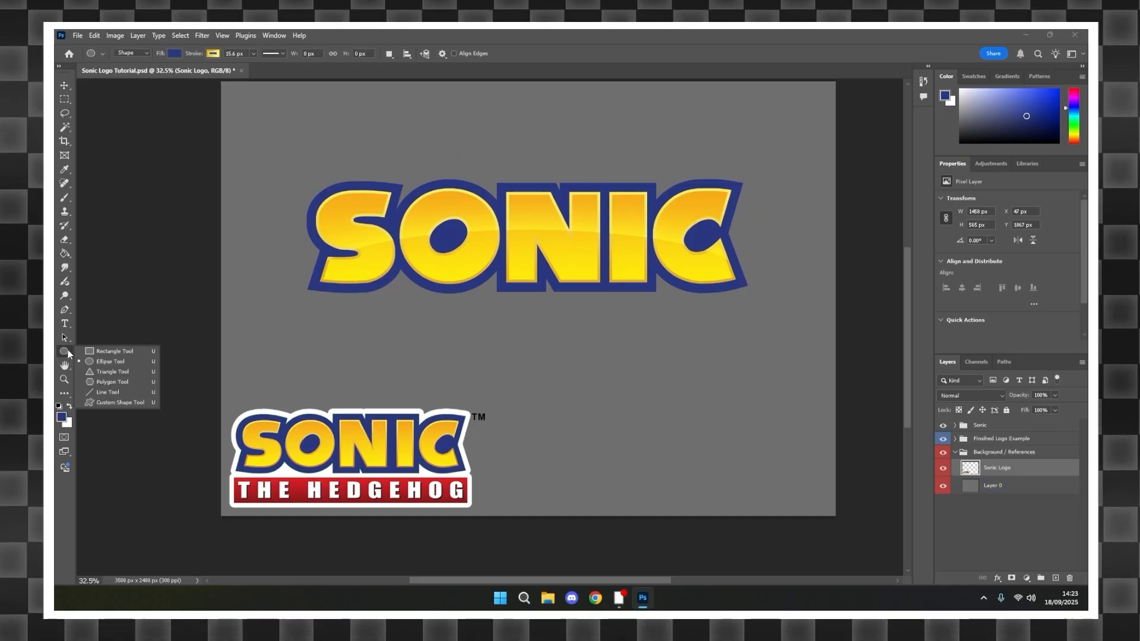
{"action": "left_click", "coordinate": [126, 351]}
{"action": "left_click_drag", "start_coordinate": [309, 330], "coordinate": [624, 382]}
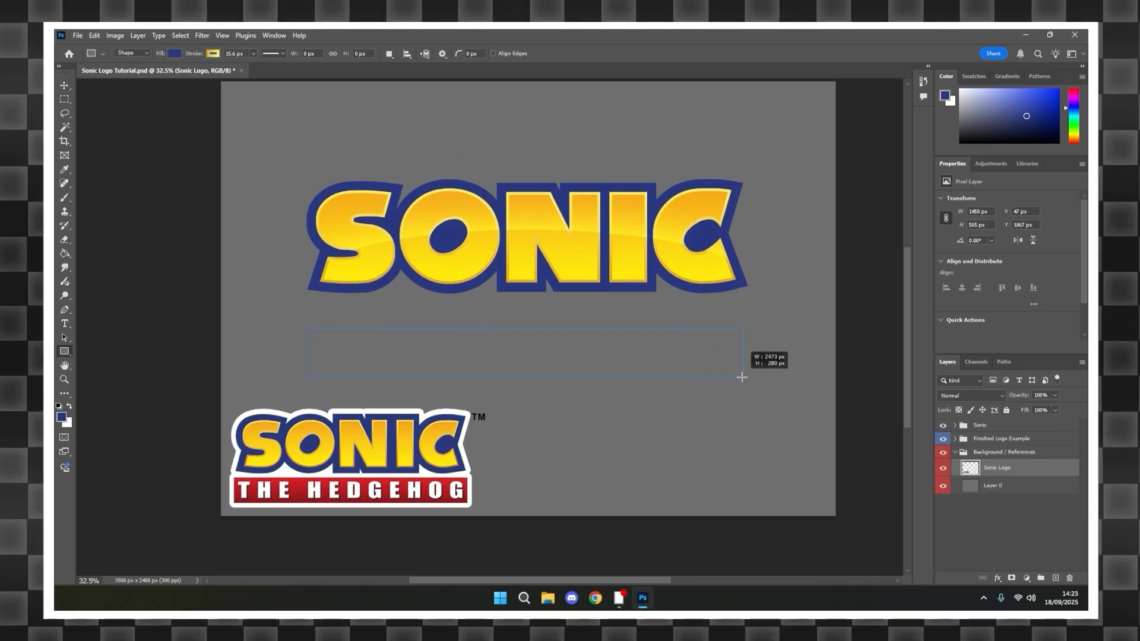
{"action": "left_click_drag", "start_coordinate": [751, 375], "coordinate": [751, 376]}
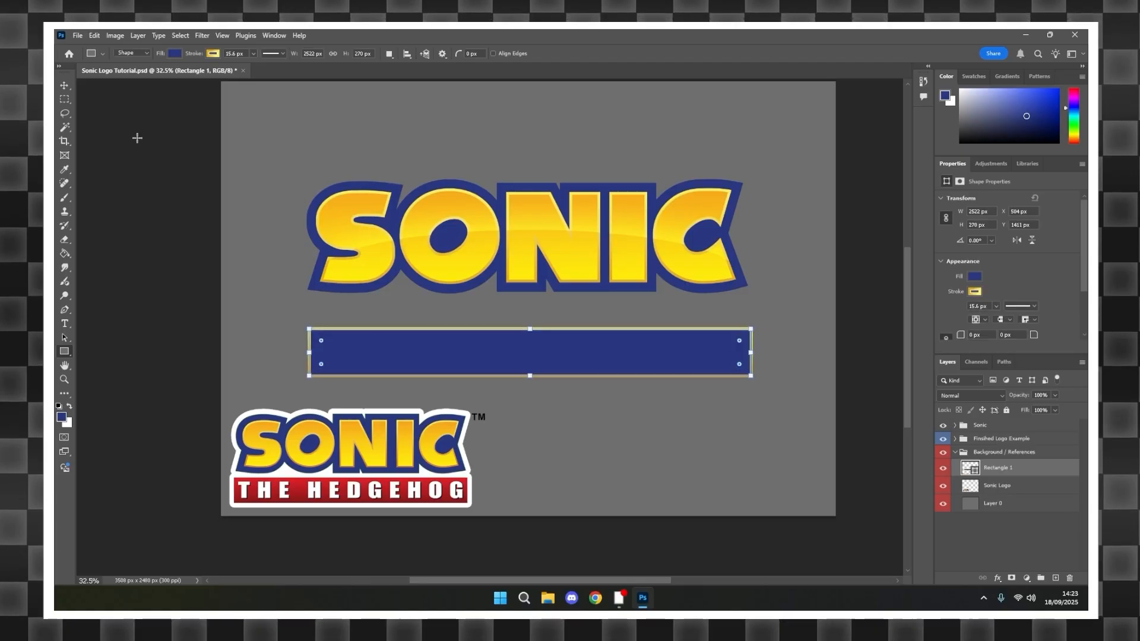
- Move the rectangle slightly left and up, and remove its stroke
{"action": "left_click", "coordinate": [65, 87]}
{"action": "left_click", "coordinate": [333, 480]}
{"action": "left_click_drag", "start_coordinate": [545, 358], "coordinate": [532, 352]}
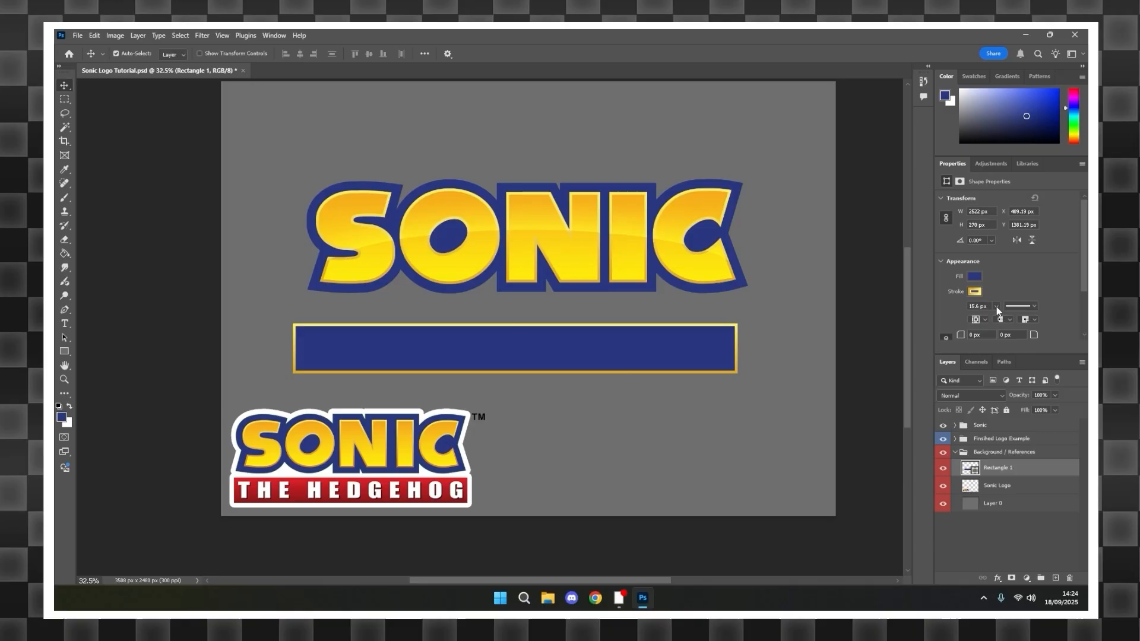
{"action": "left_click", "coordinate": [974, 292]}
{"action": "left_click", "coordinate": [944, 297]}
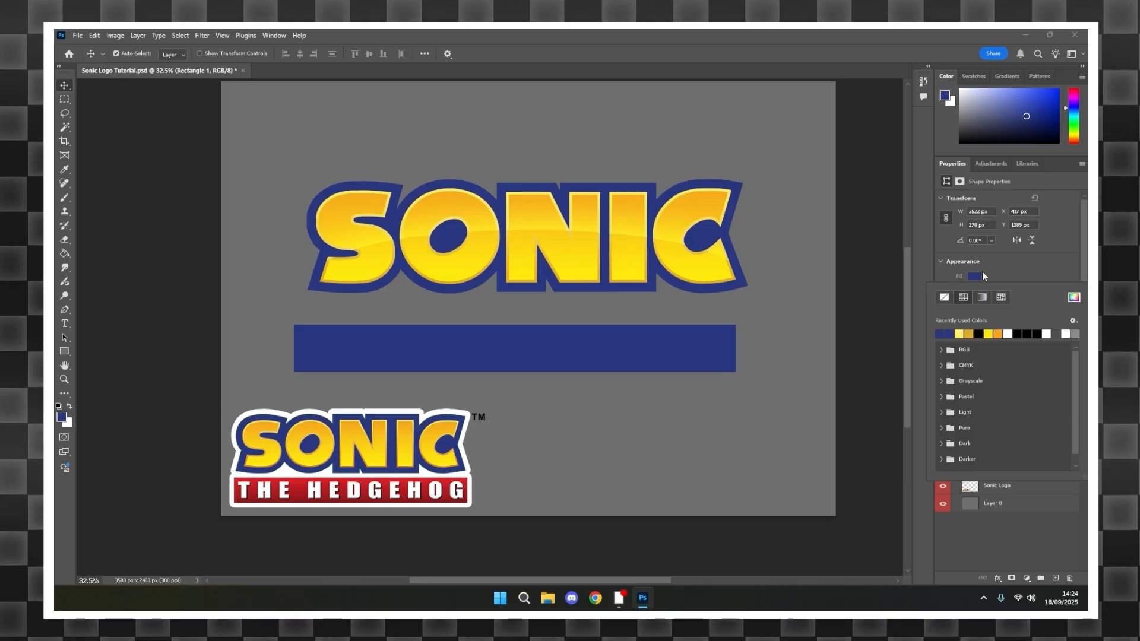
- Fill the rectangle with a linear dark-to-bright red gradient at 90 degrees, sampling both stop colors from the reference logo's banner
{"action": "left_click", "coordinate": [982, 298]}
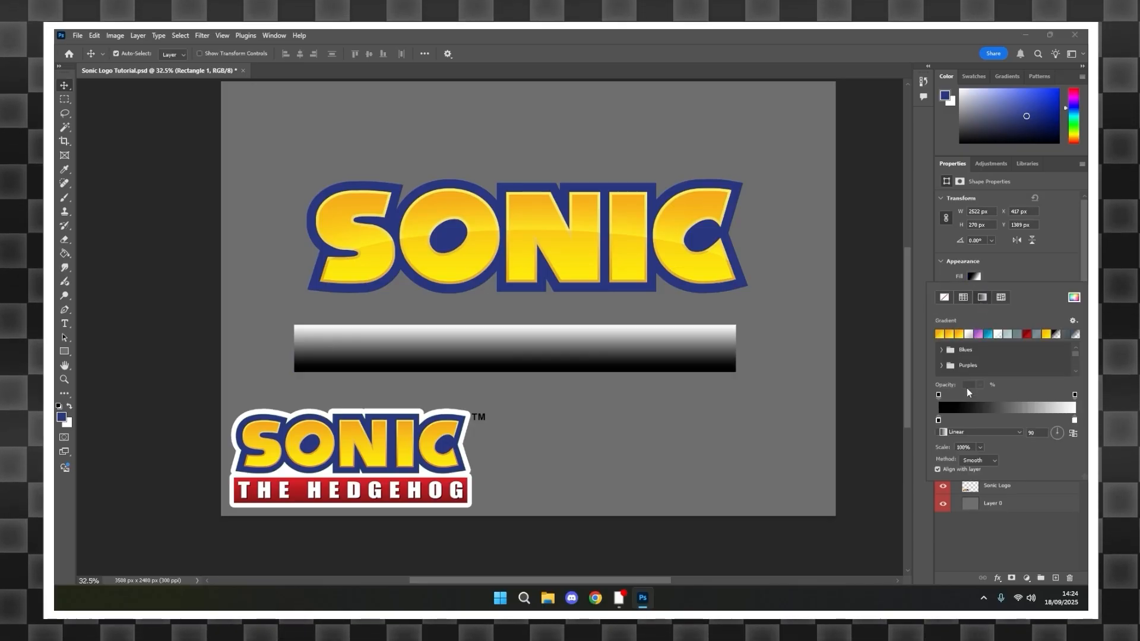
{"action": "double_click", "coordinate": [938, 419]}
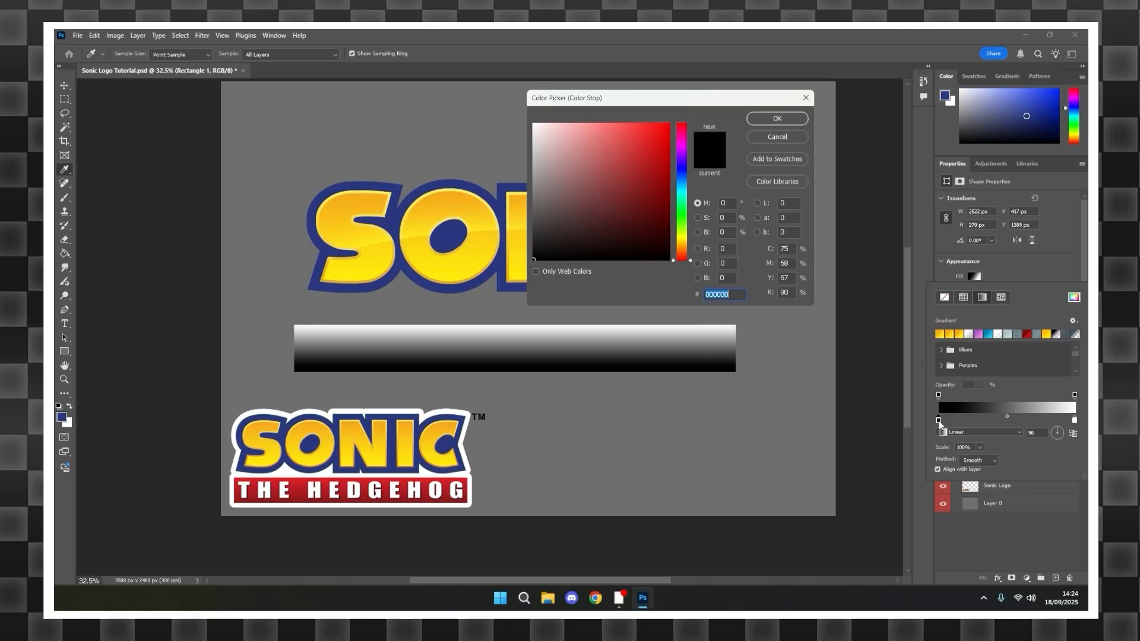
{"action": "left_click", "coordinate": [426, 498]}
{"action": "left_click", "coordinate": [774, 123]}
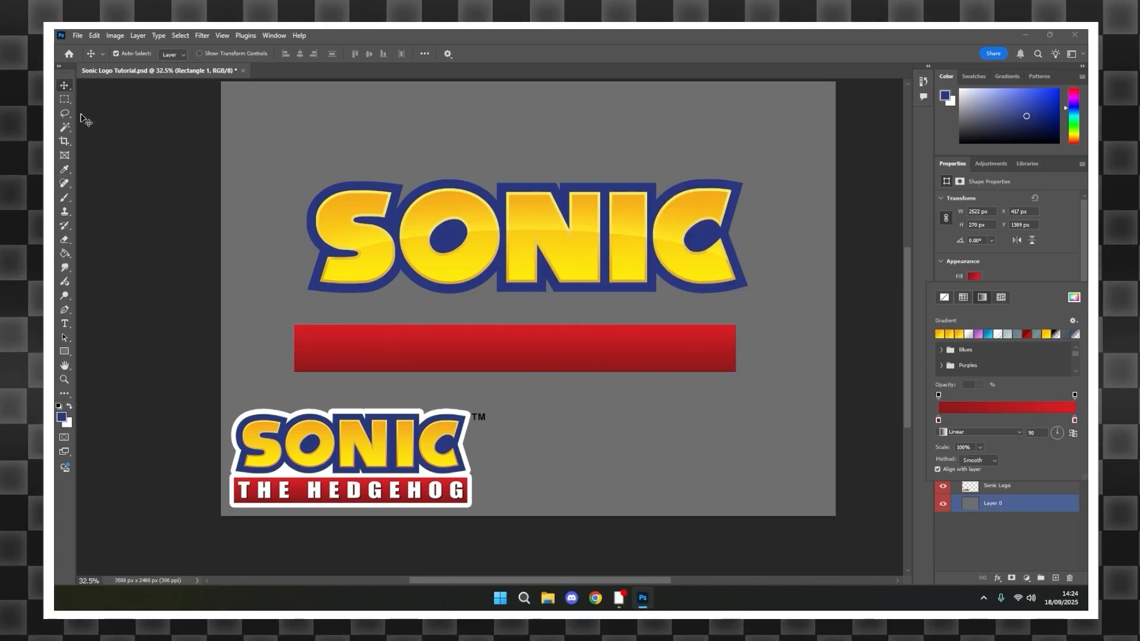
{"action": "left_click", "coordinate": [1050, 270]}
- Move the red rectangle up and right so it is centered beneath the SONIC lettering, at about X 479 px, Y 1354 px
{"action": "left_click_drag", "start_coordinate": [640, 342], "coordinate": [665, 333]}
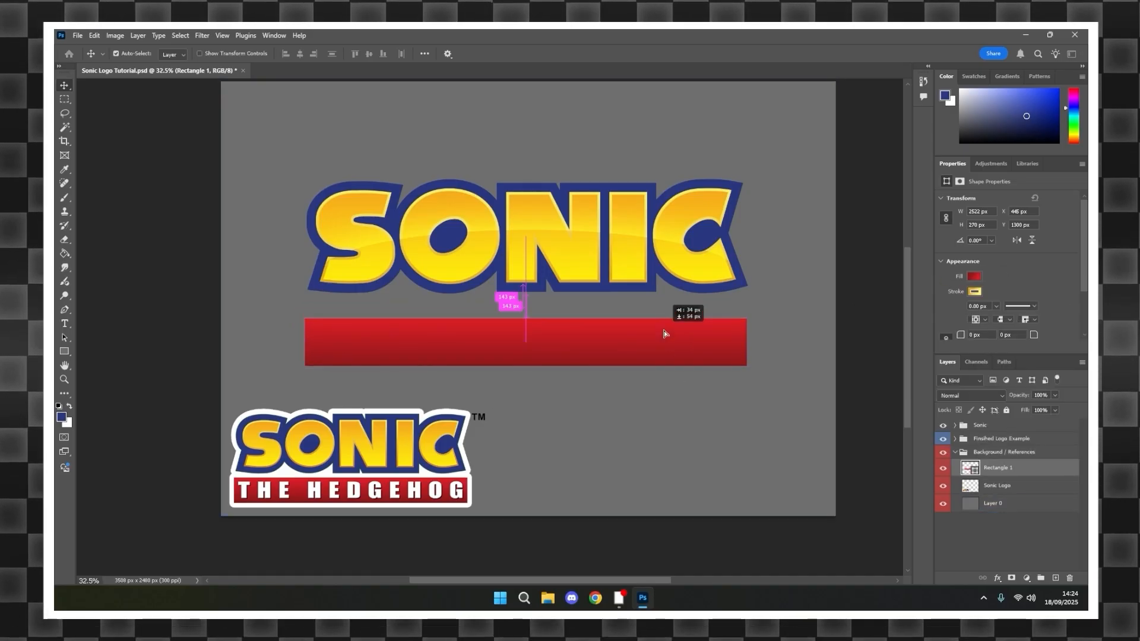
{"action": "scroll", "coordinate": [656, 387], "scroll_direction": "down", "scroll_amount": 4}
{"action": "scroll", "coordinate": [603, 389], "scroll_direction": "up", "scroll_amount": 4}
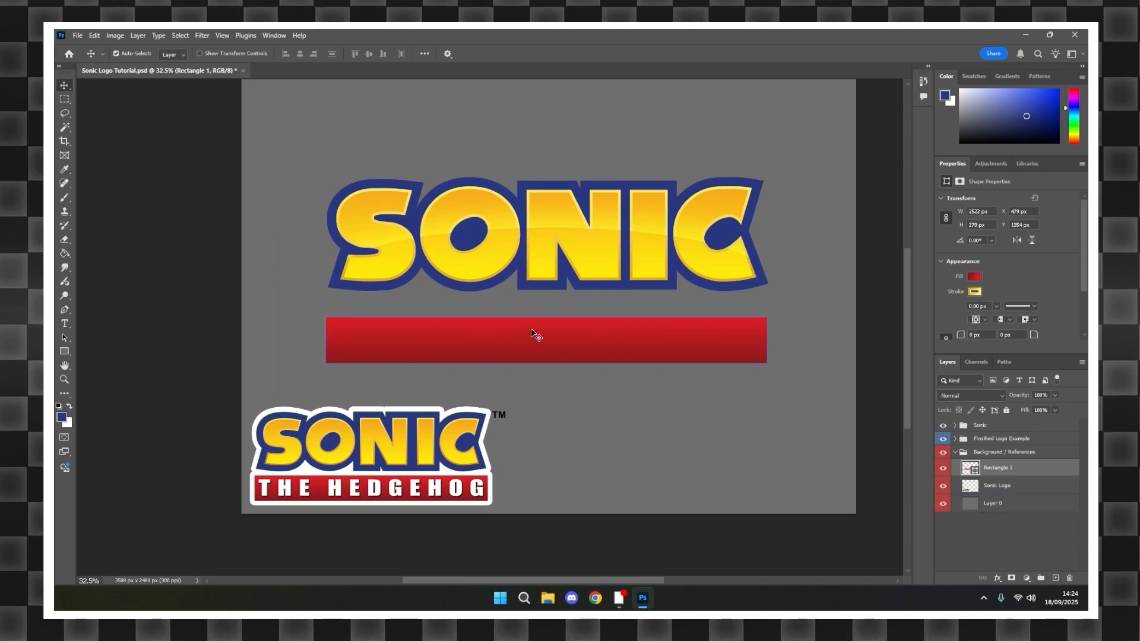
- Add the text "THE HEDGEHOG" on the red banner and color it white (ffffff)
{"action": "left_click", "coordinate": [65, 324]}
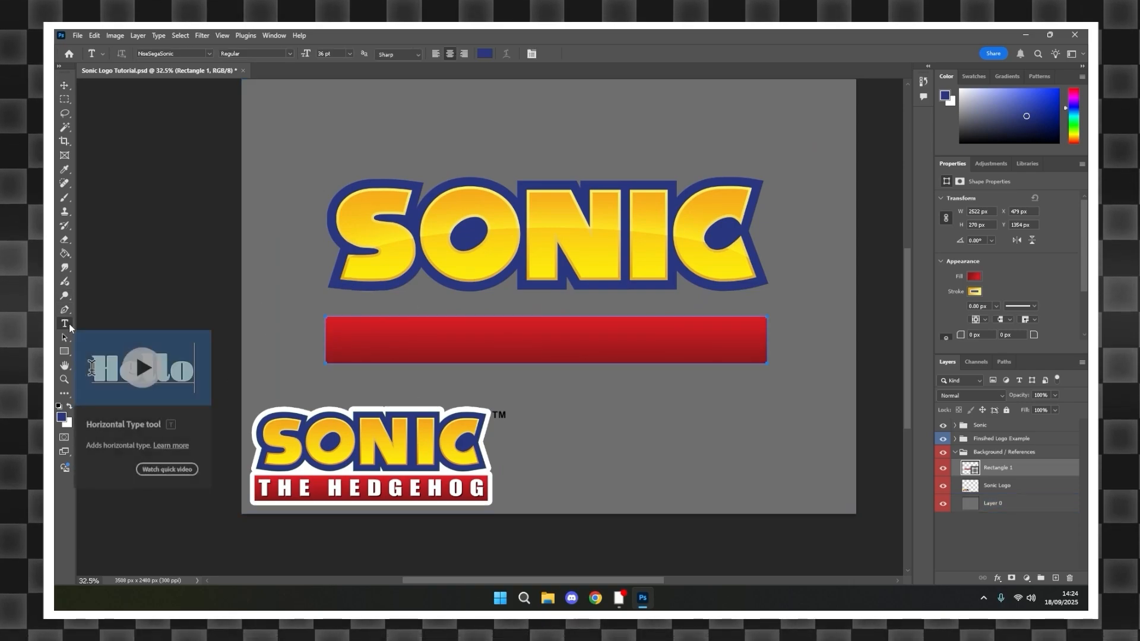
{"action": "left_click", "coordinate": [457, 347]}
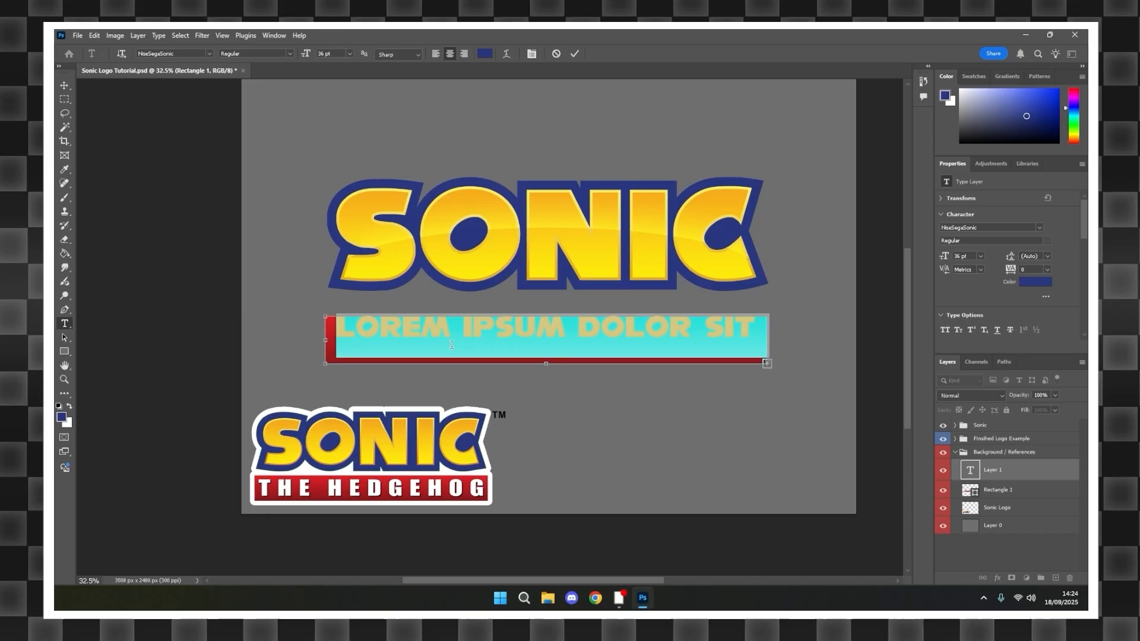
{"action": "type", "text": "THE HEDGEHOG"}
{"action": "left_click", "coordinate": [485, 53]}
{"action": "left_click_drag", "start_coordinate": [570, 154], "coordinate": [489, 94]}
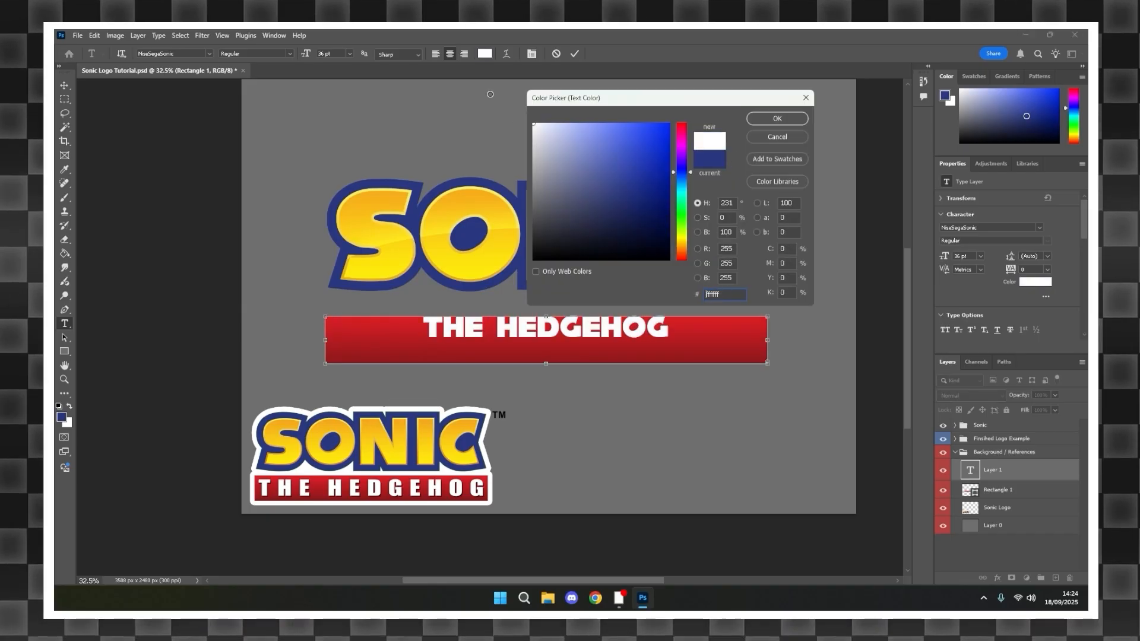
{"action": "left_click", "coordinate": [772, 119]}
- Set the THE HEDGEHOG text's font to Impact Regular and commit the text
{"action": "left_click", "coordinate": [209, 54]}
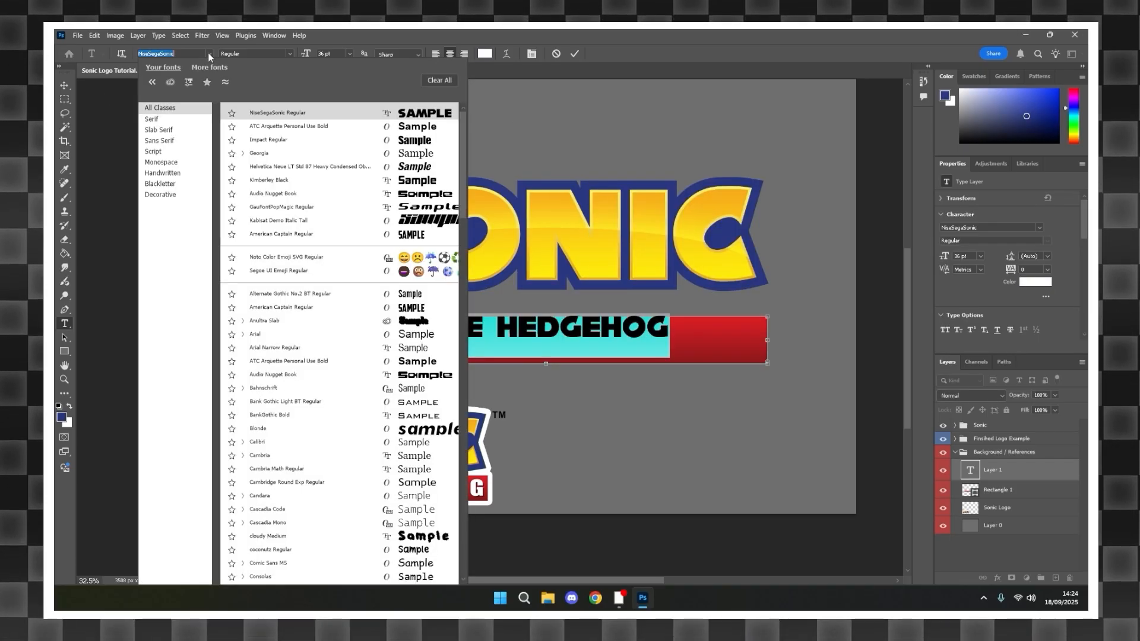
{"action": "left_click", "coordinate": [303, 142]}
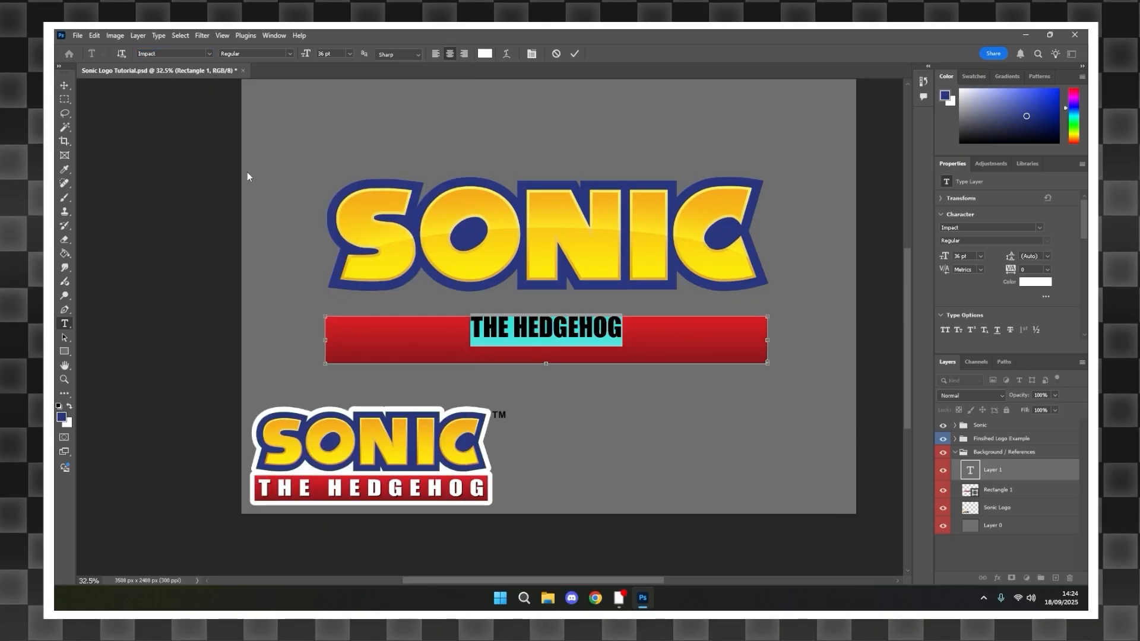
{"action": "left_click", "coordinate": [66, 88]}
- Move the THE HEDGEHOG text down so it is roughly centered on the red banner
{"action": "scroll", "coordinate": [402, 255], "scroll_direction": "up", "scroll_amount": 3}
{"action": "scroll", "coordinate": [694, 350], "scroll_direction": "down", "scroll_amount": 7}
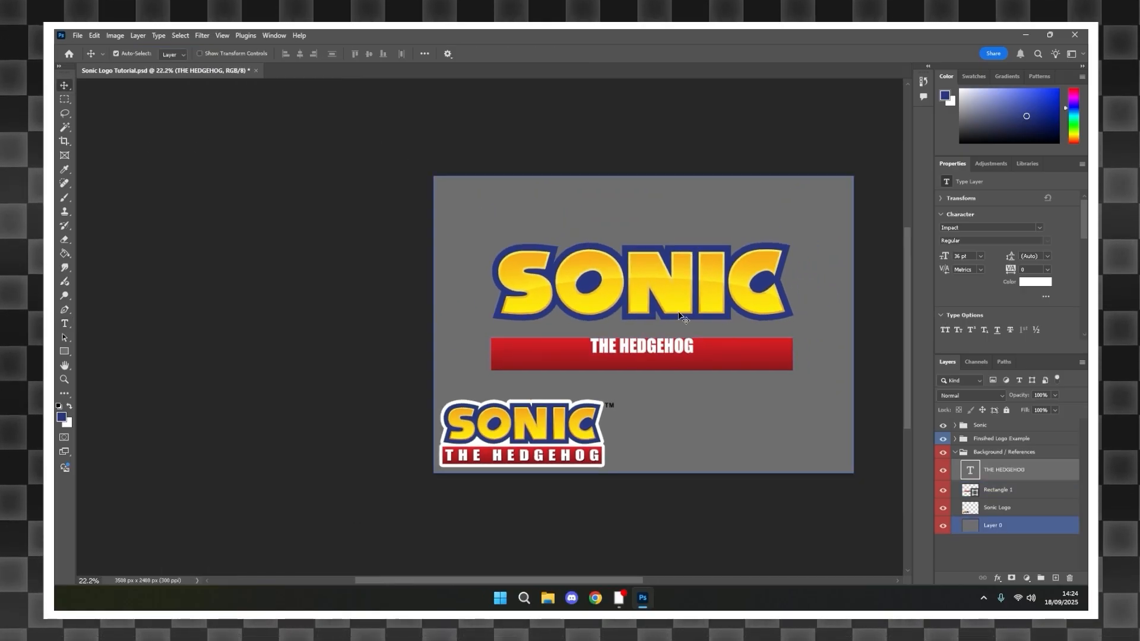
{"action": "left_click_drag", "start_coordinate": [706, 314], "coordinate": [589, 283]}
{"action": "scroll", "coordinate": [563, 307], "scroll_direction": "up", "scroll_amount": 5}
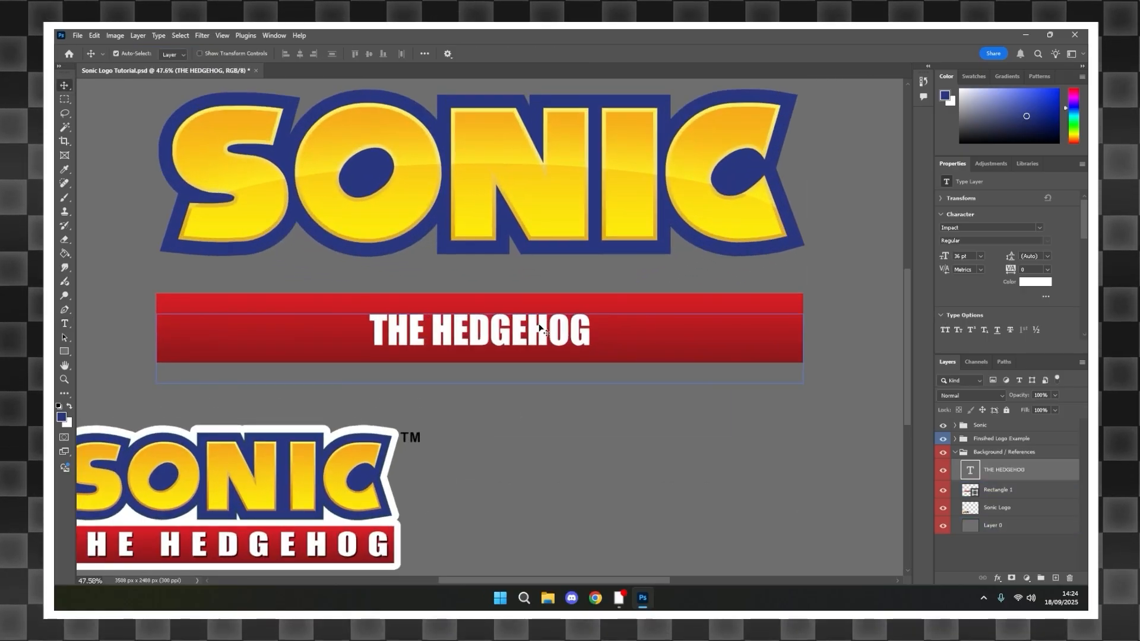
{"action": "left_click_drag", "start_coordinate": [552, 322], "coordinate": [525, 333]}
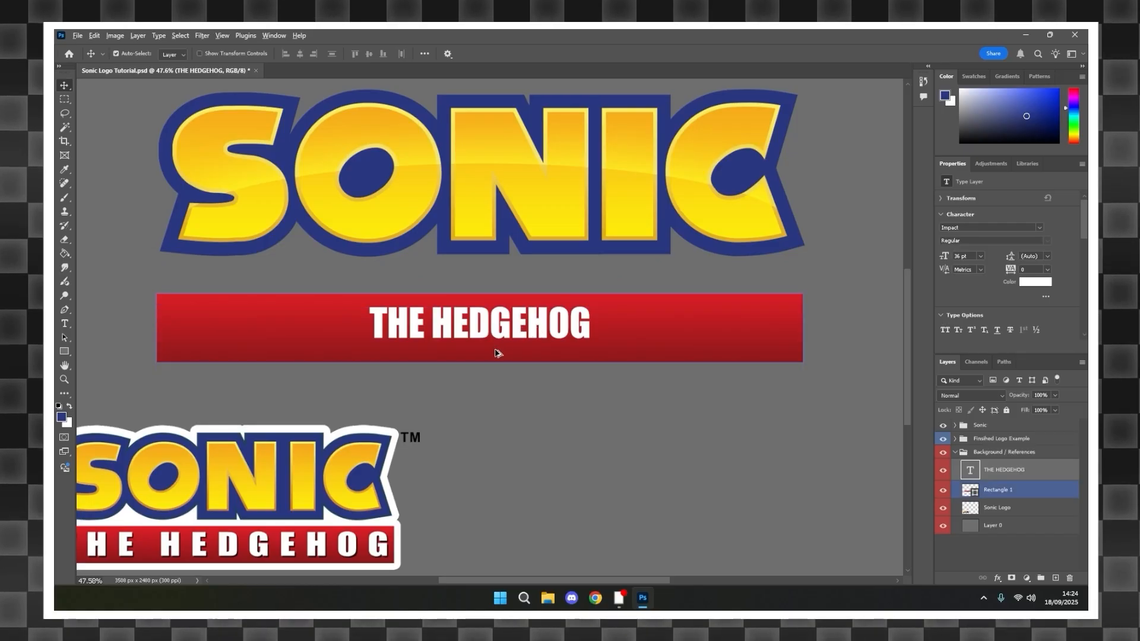